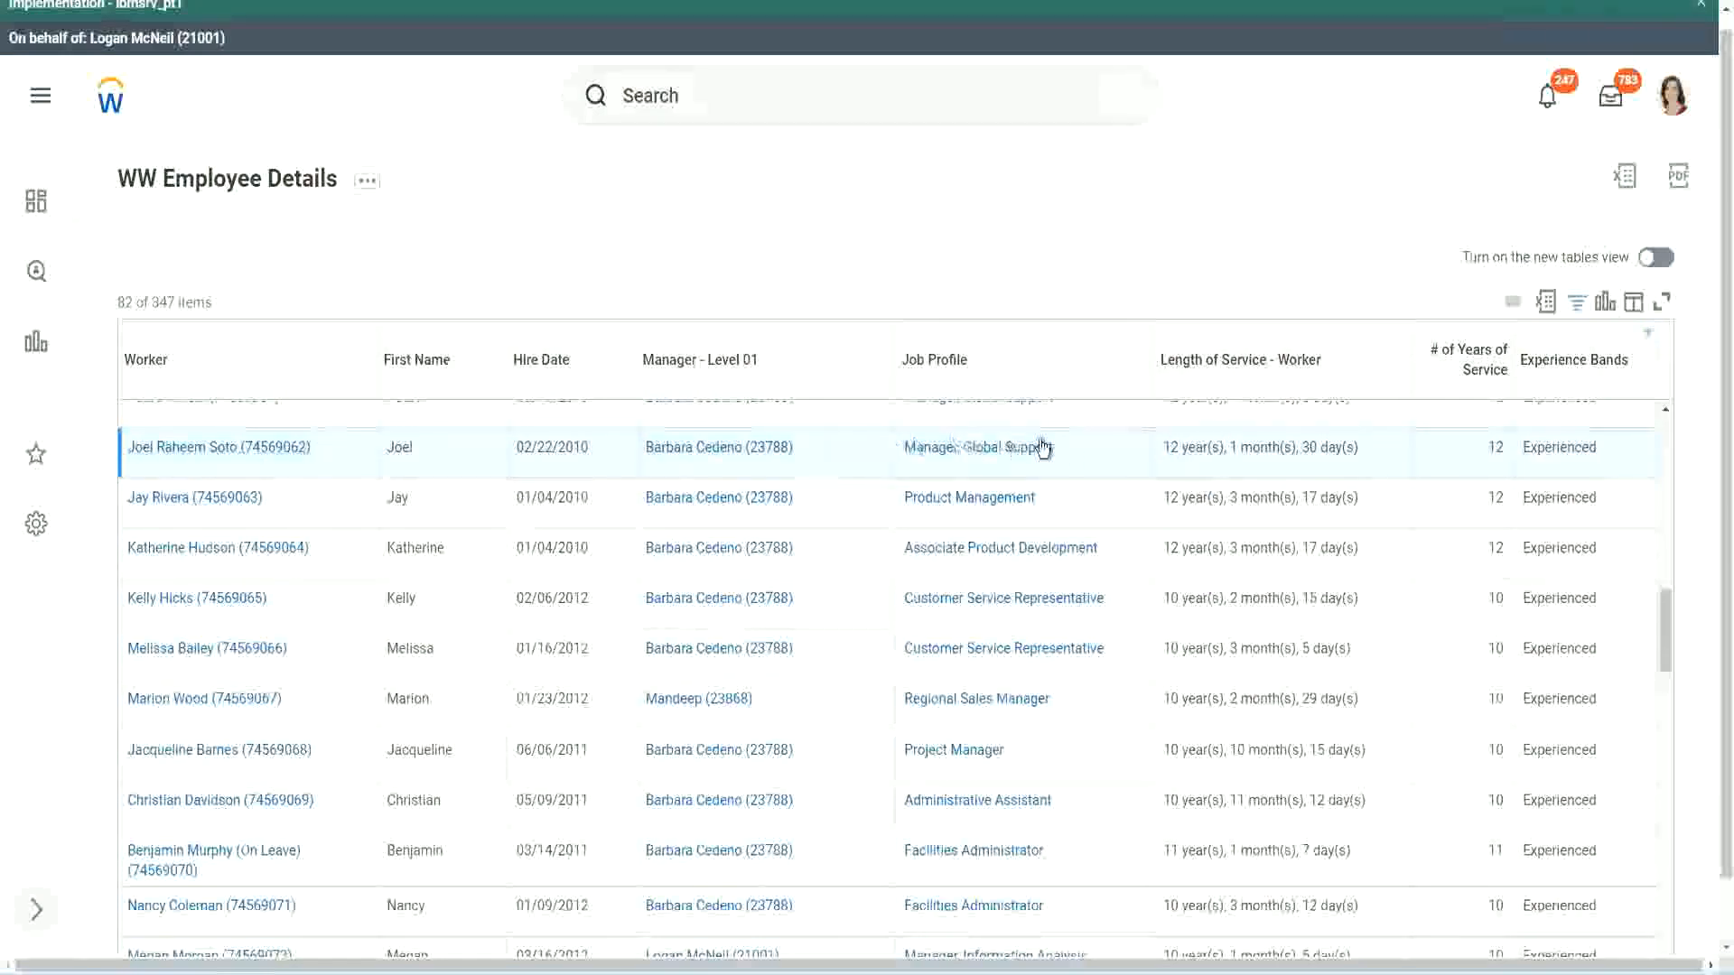
# - Compare Length of Service with # of Years of Service in the first visible Manager, Global Support row and the Administrative Assistant row
pyautogui.doubleClick(1172, 447)
pyautogui.moveTo(1229, 447); pyautogui.dragTo(1328, 447)
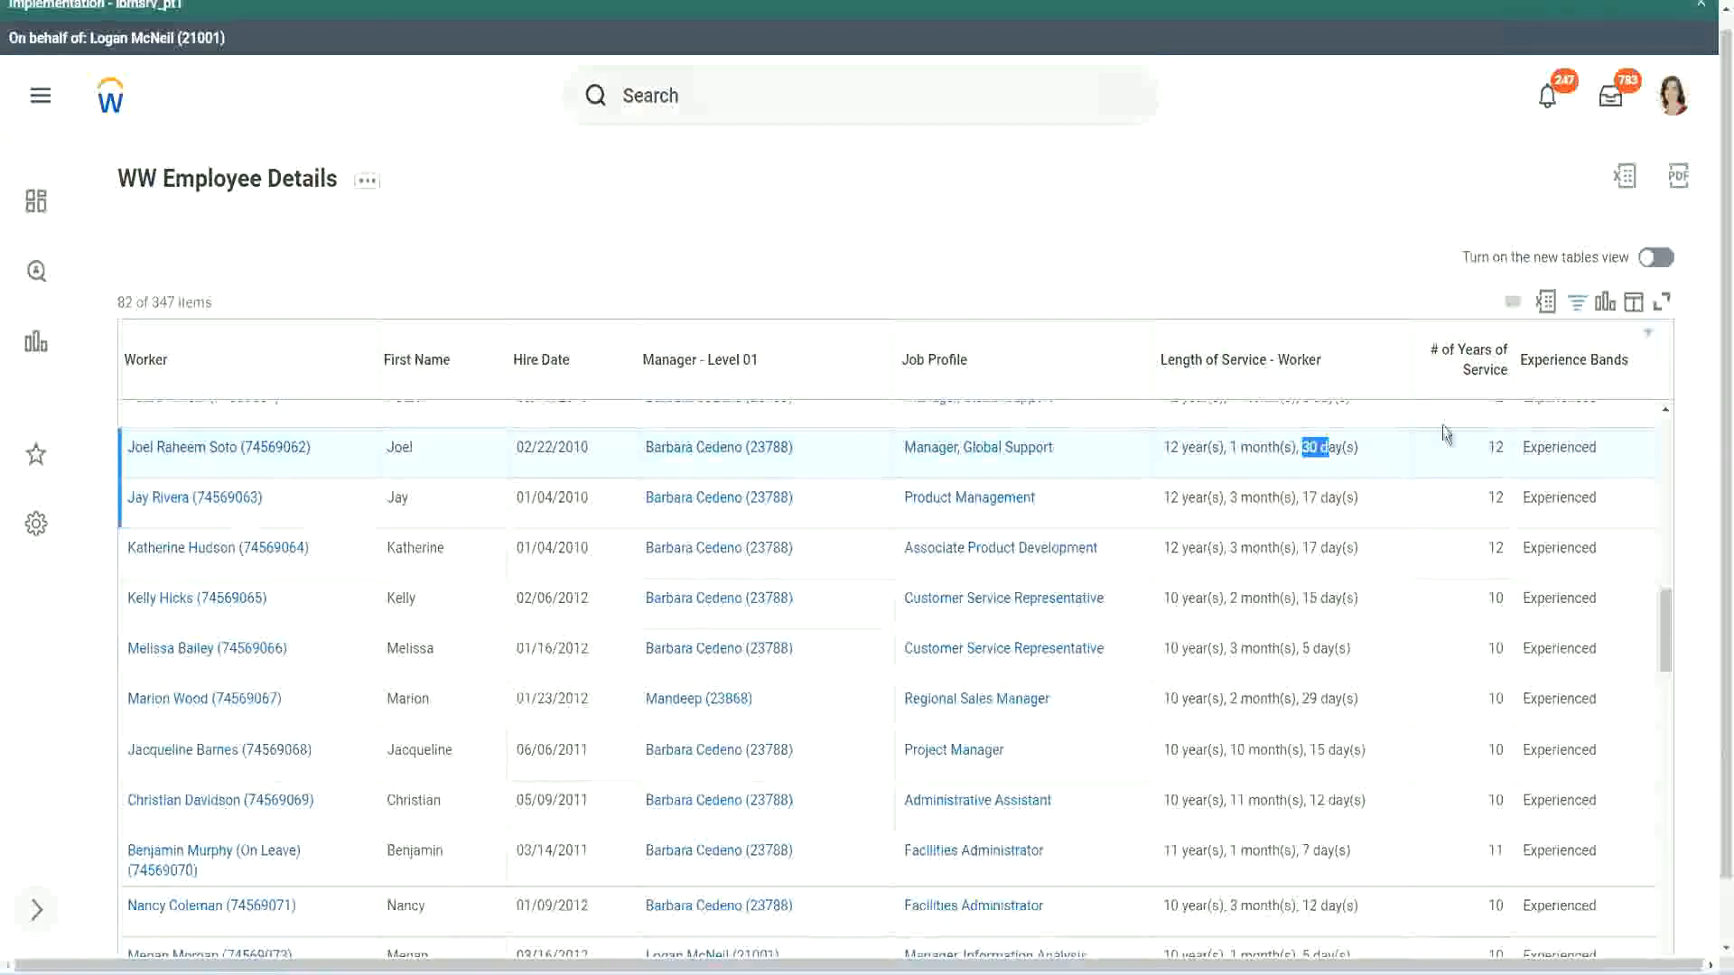
pyautogui.click(1453, 467)
pyautogui.doubleClick(1453, 467)
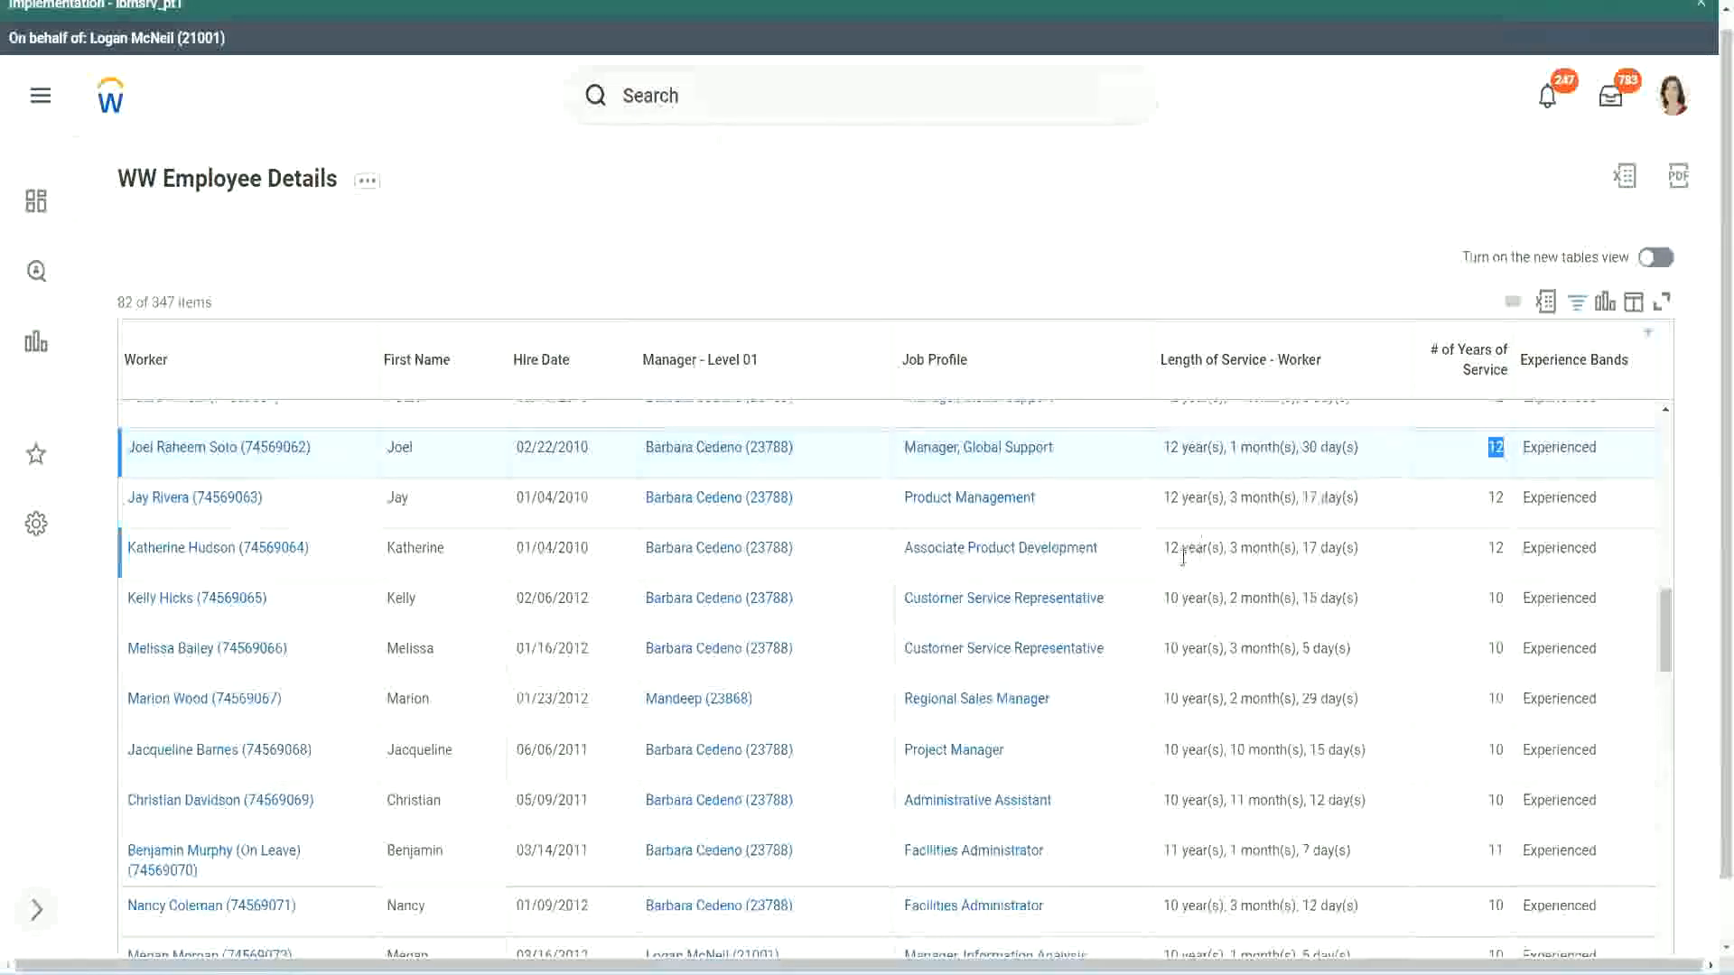
pyautogui.click(1196, 801)
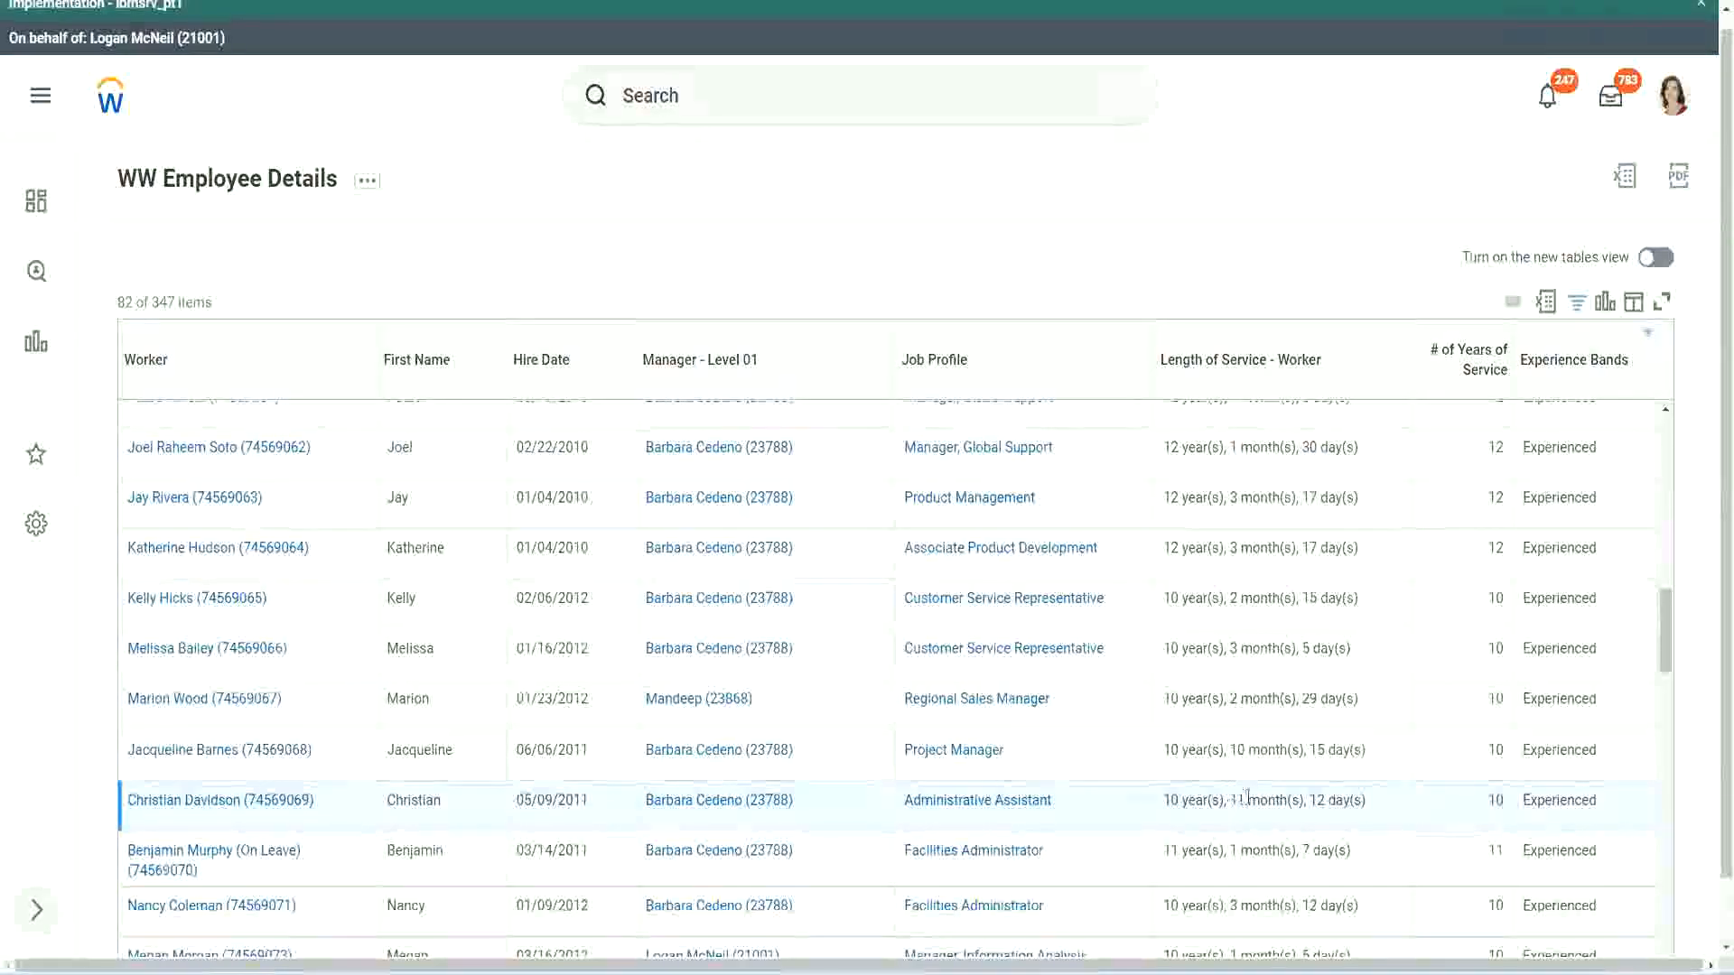
pyautogui.moveTo(1232, 800); pyautogui.dragTo(1325, 802)
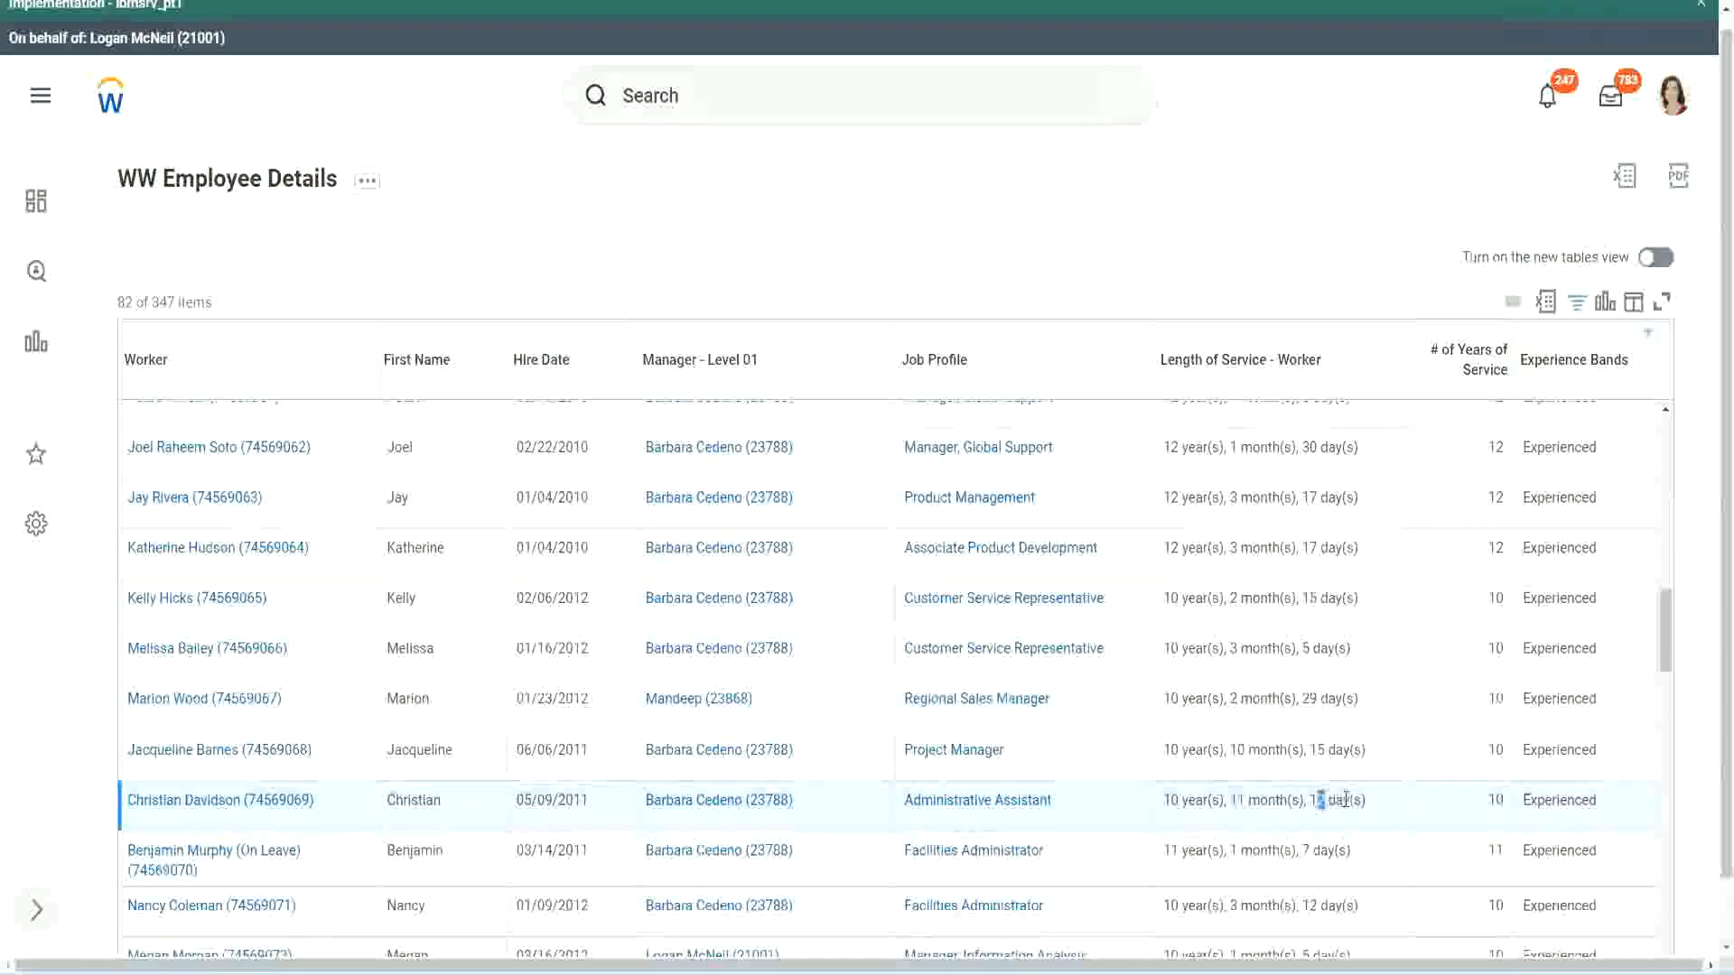
pyautogui.click(1346, 800)
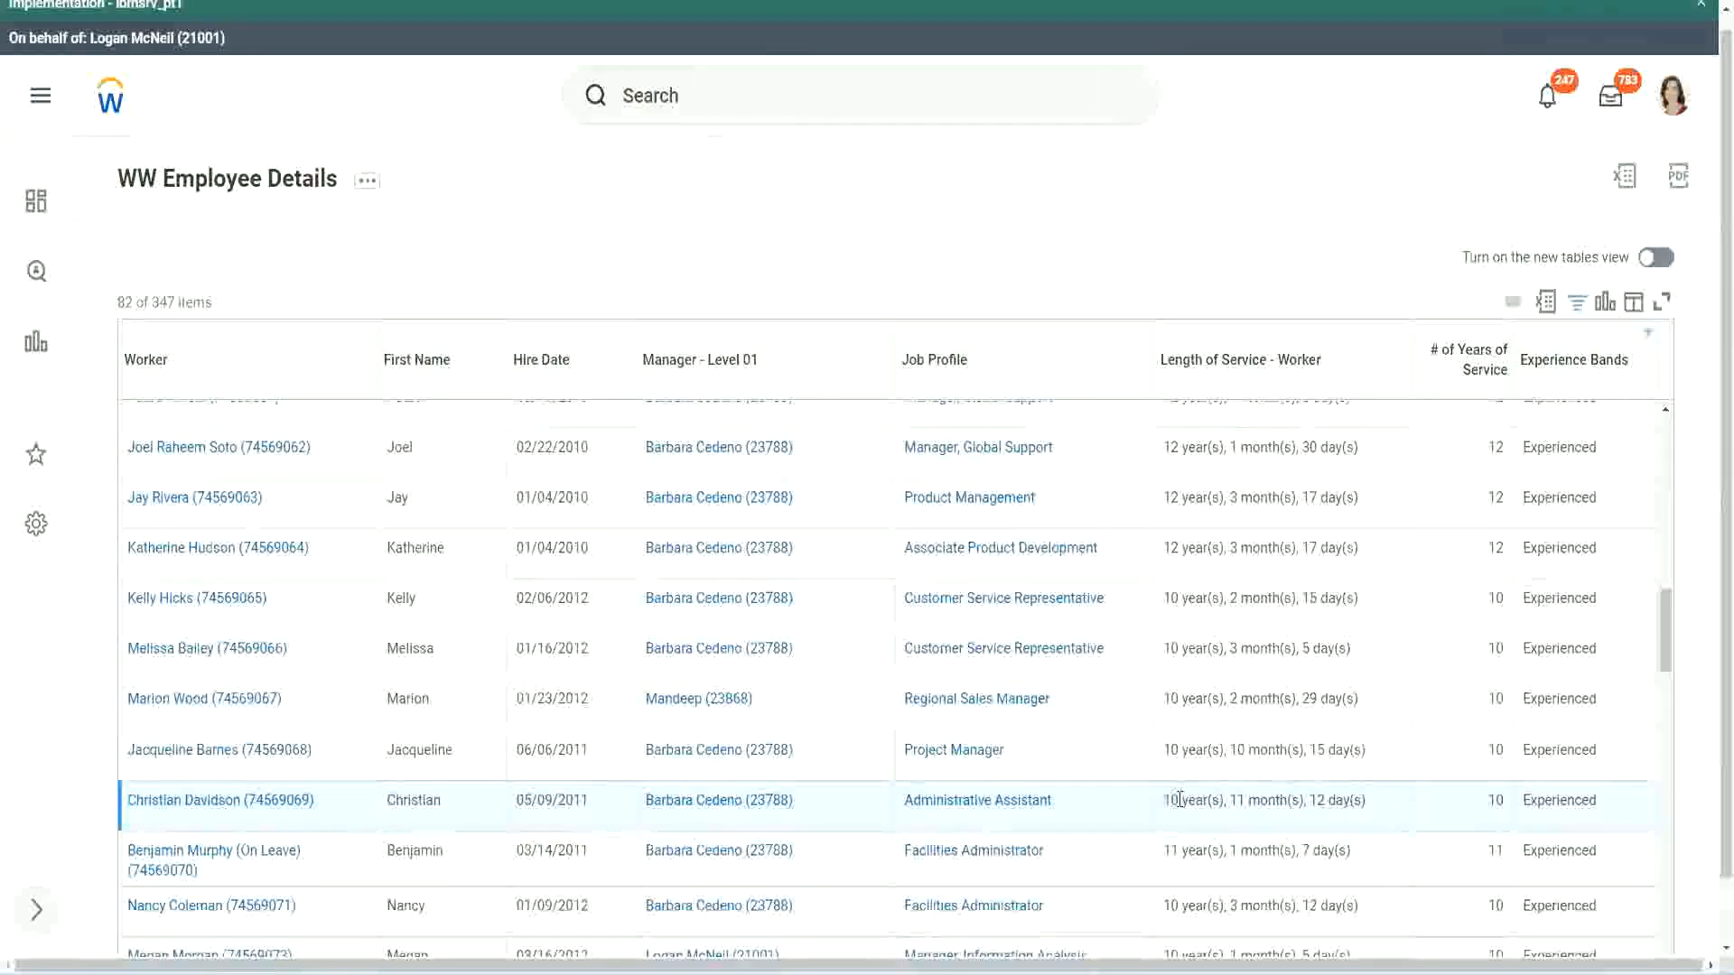
pyautogui.doubleClick(1495, 800)
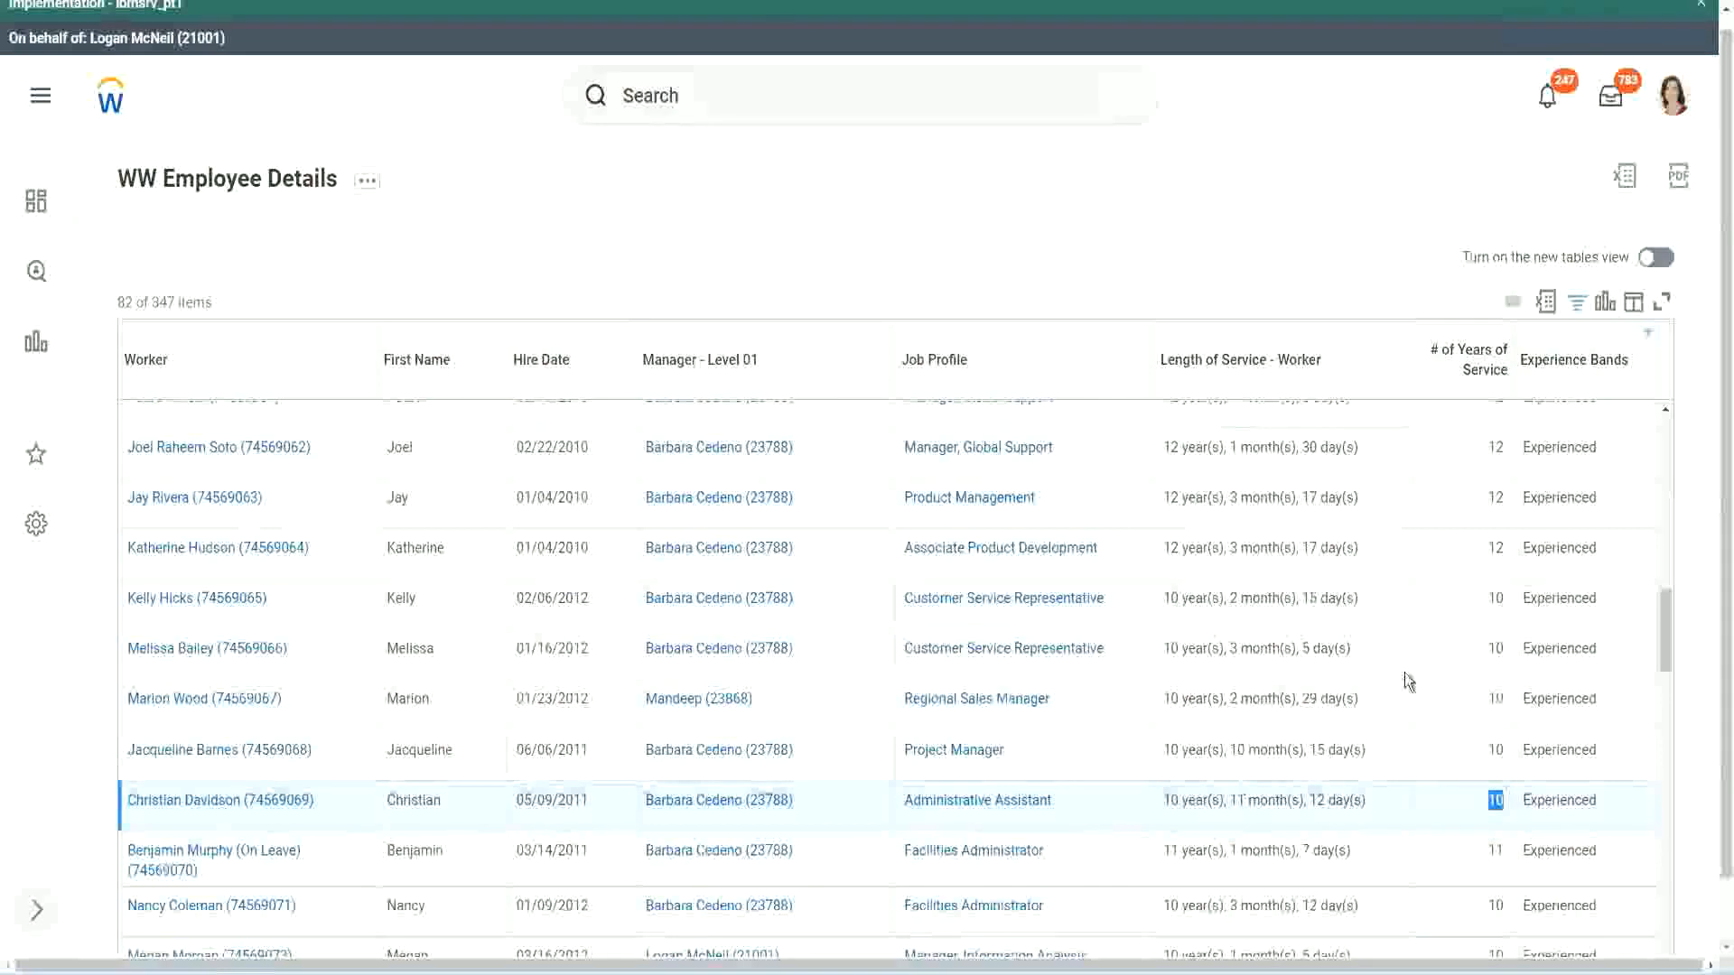
pyautogui.click(1492, 566)
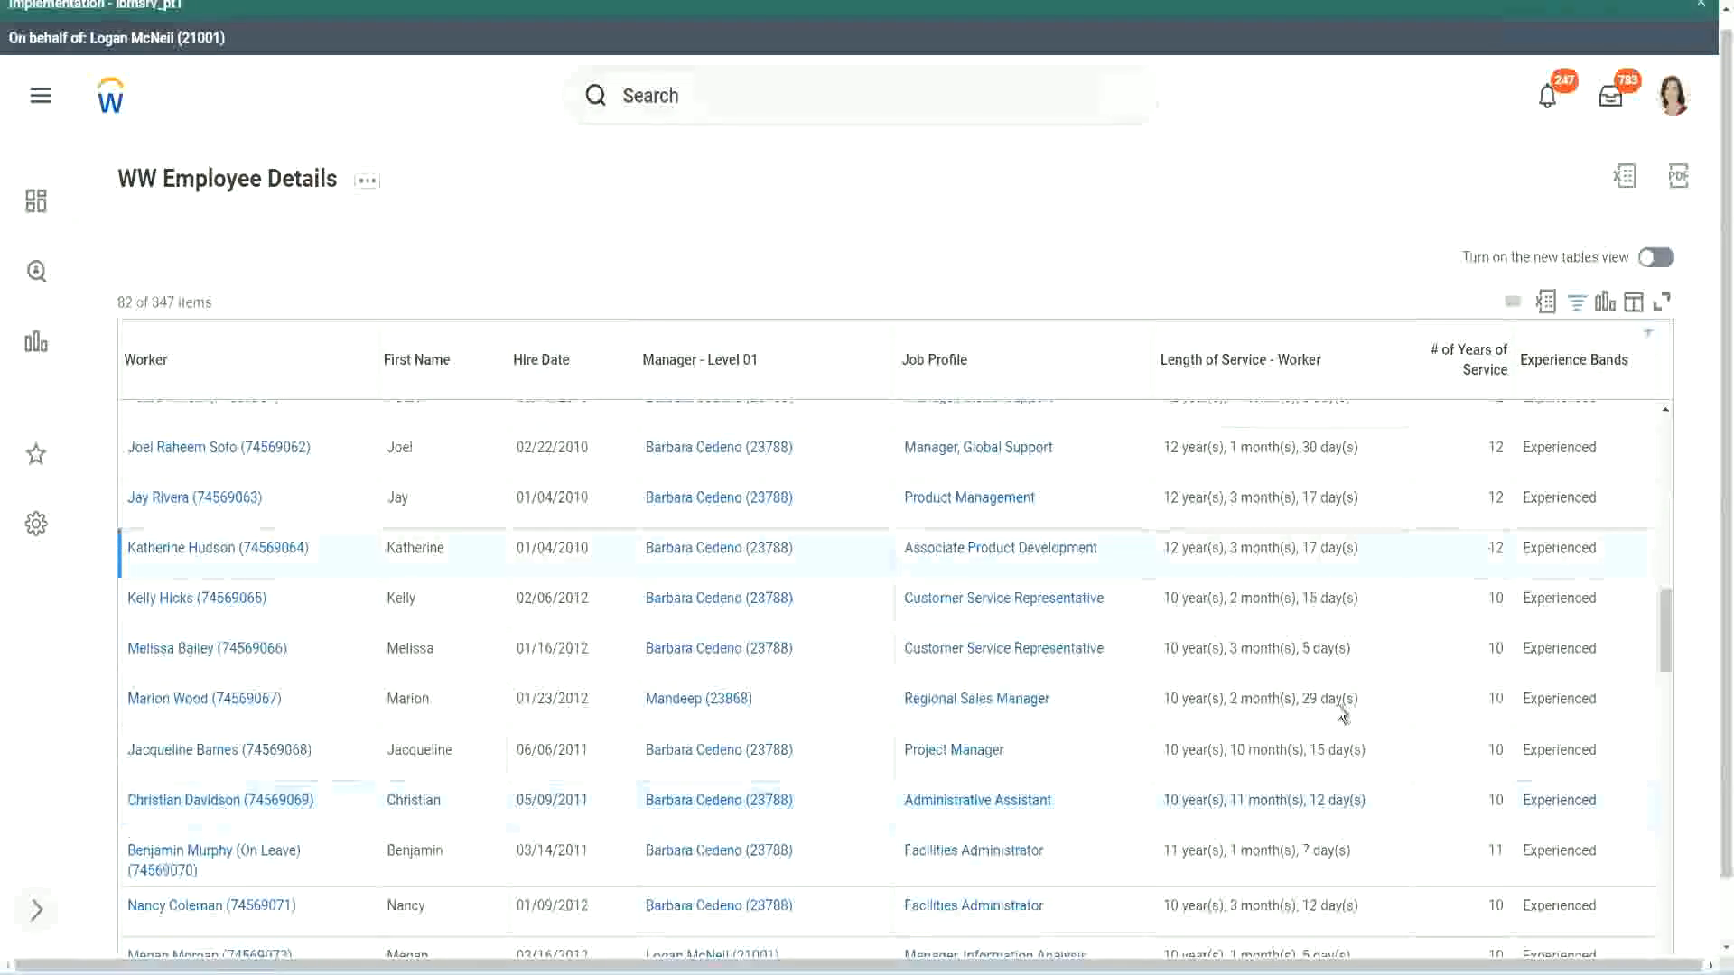
pyautogui.doubleClick(1170, 799)
pyautogui.click(1310, 795)
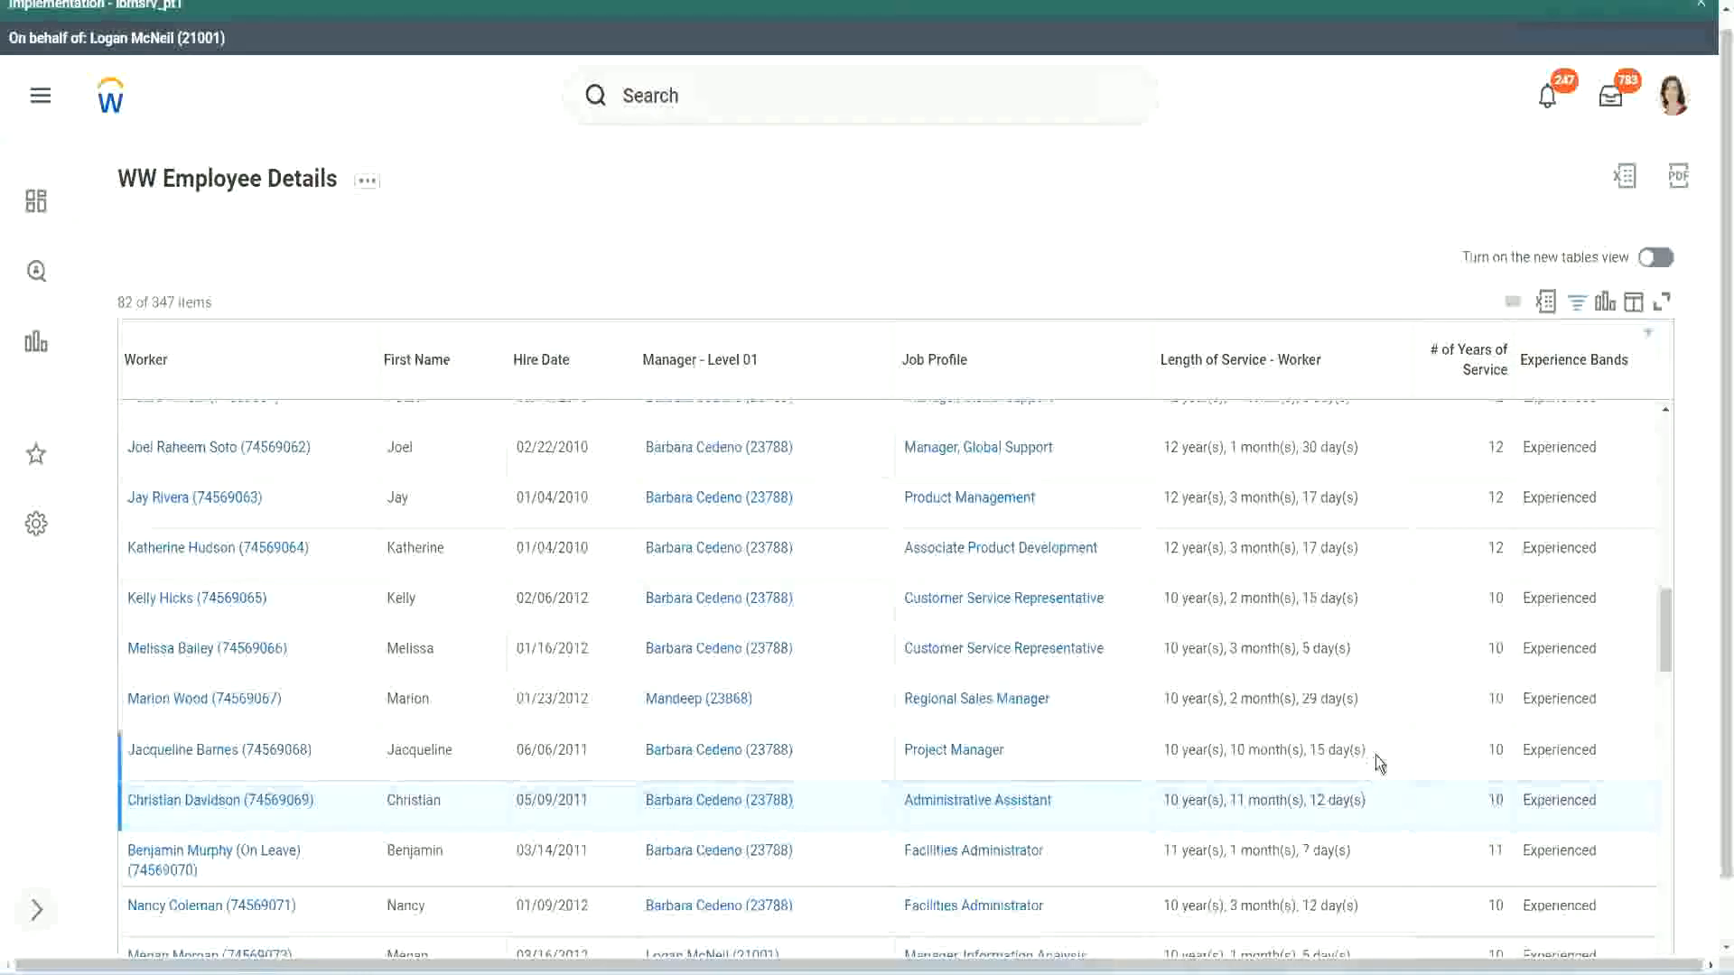
# - Recheck how years and months map to # of Years of Service, including the Project Manager row hired 06/06/2011
pyautogui.doubleClick(1501, 449)
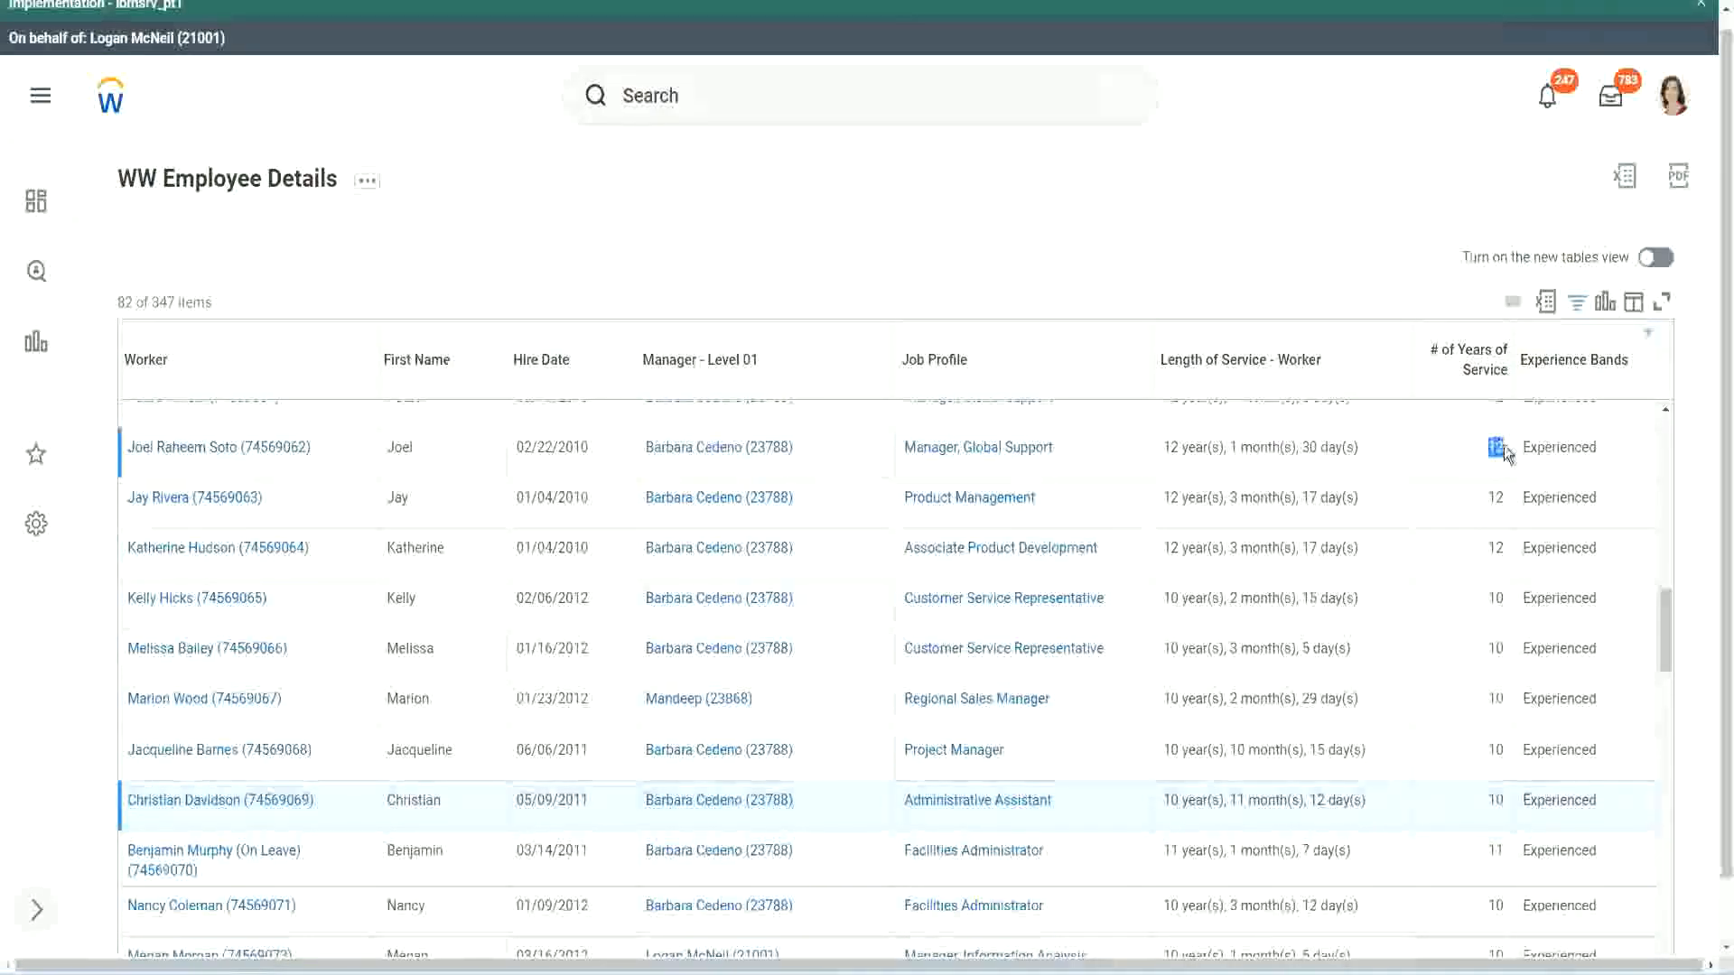
pyautogui.moveTo(1163, 449); pyautogui.dragTo(1359, 440)
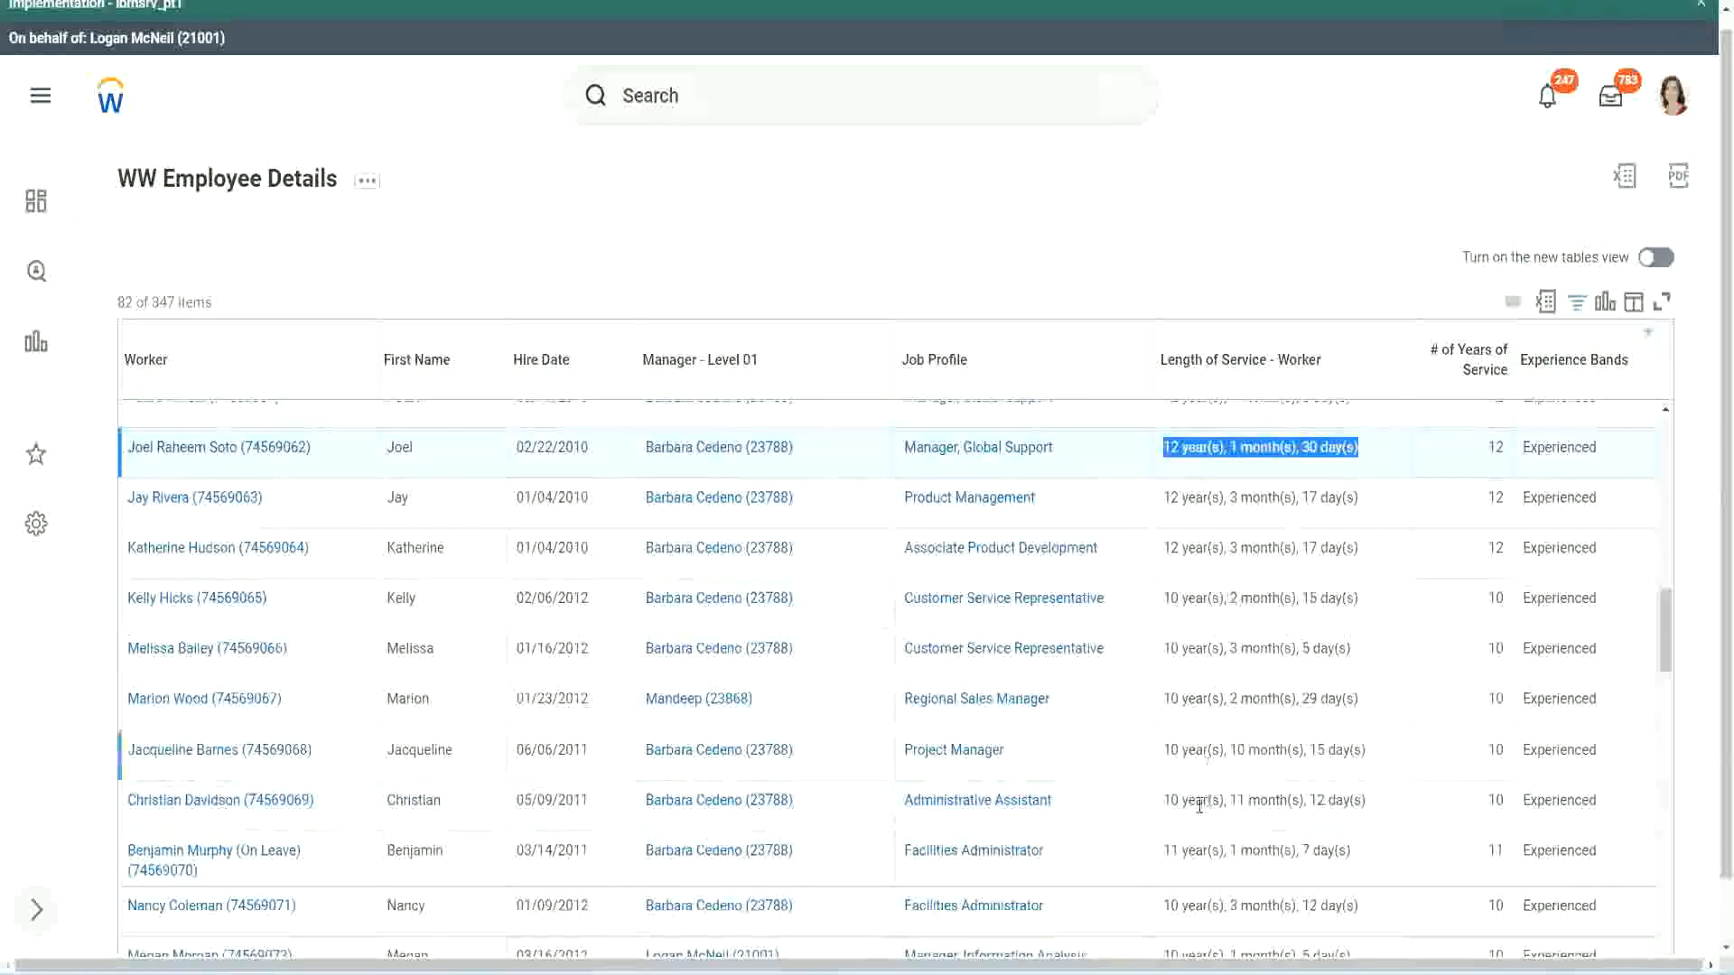
pyautogui.click(1345, 800)
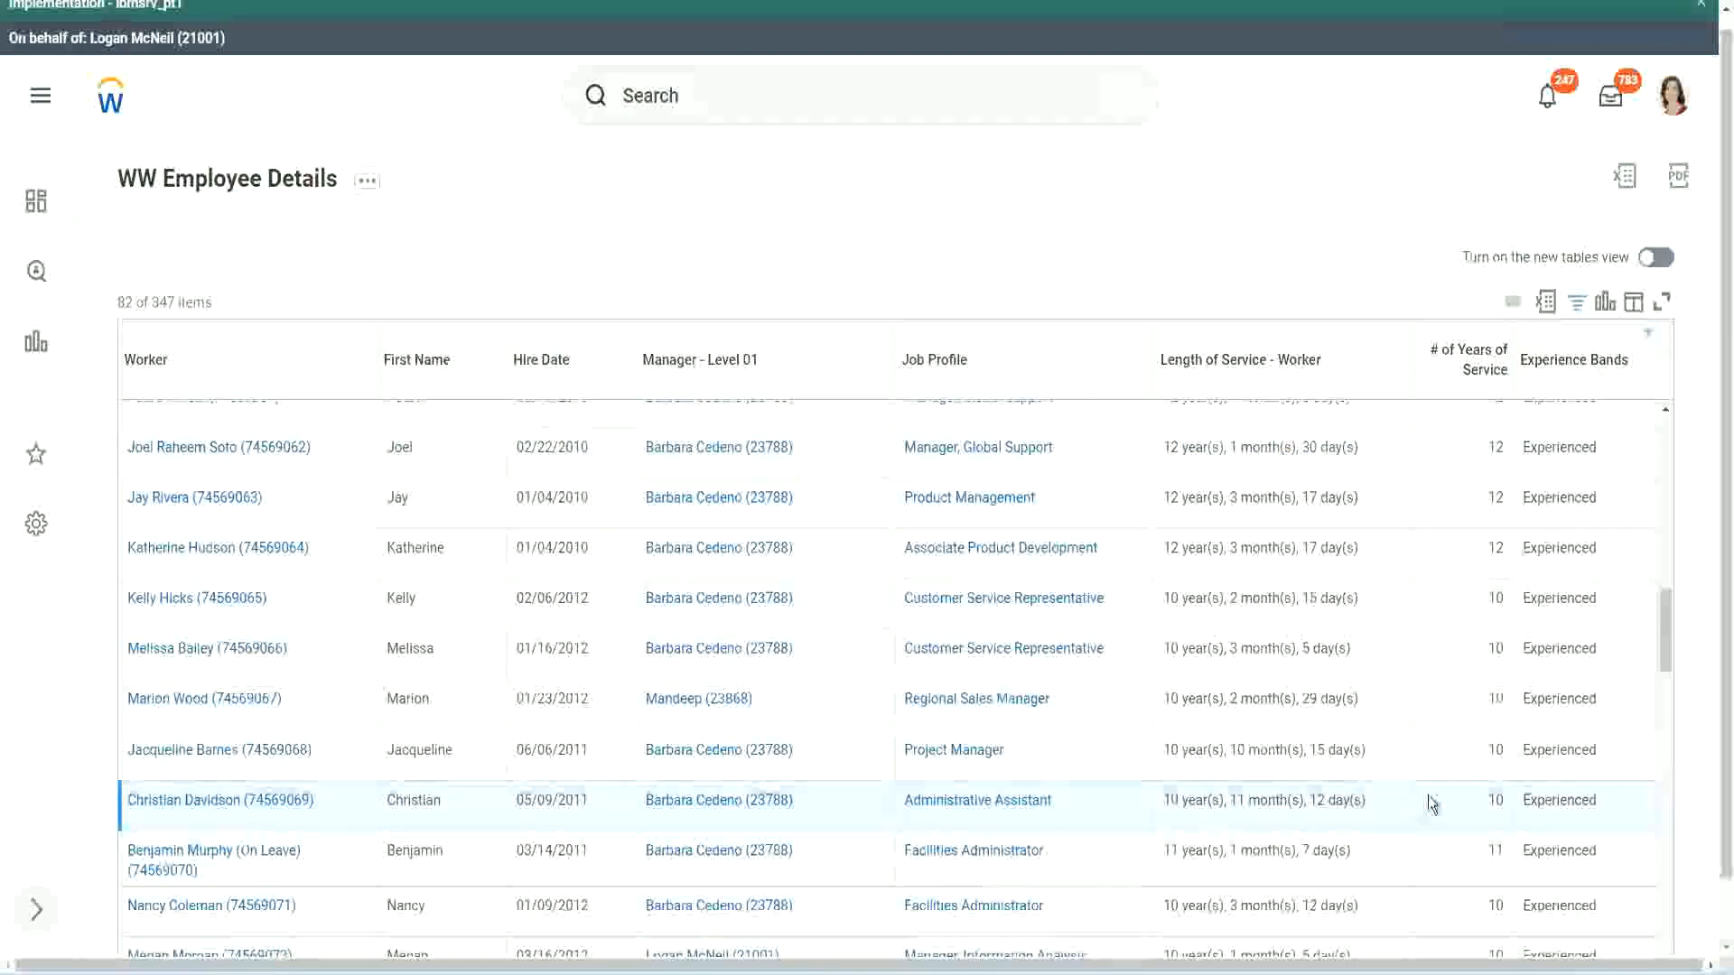
pyautogui.doubleClick(1491, 800)
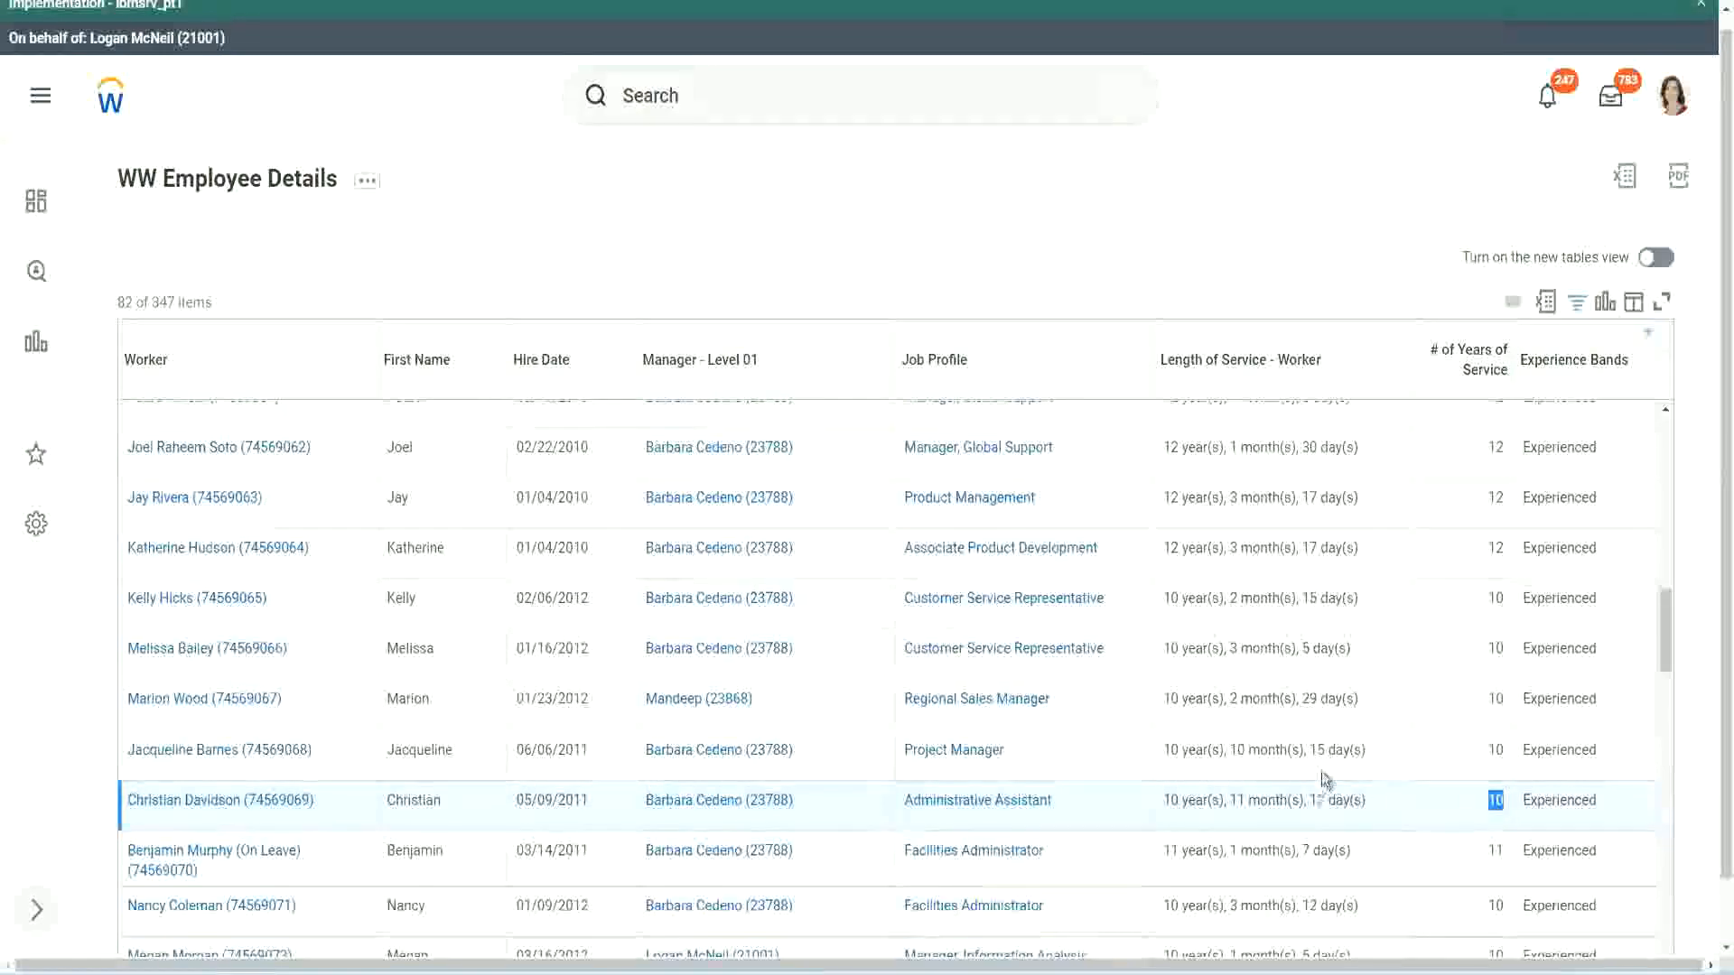
pyautogui.click(1432, 806)
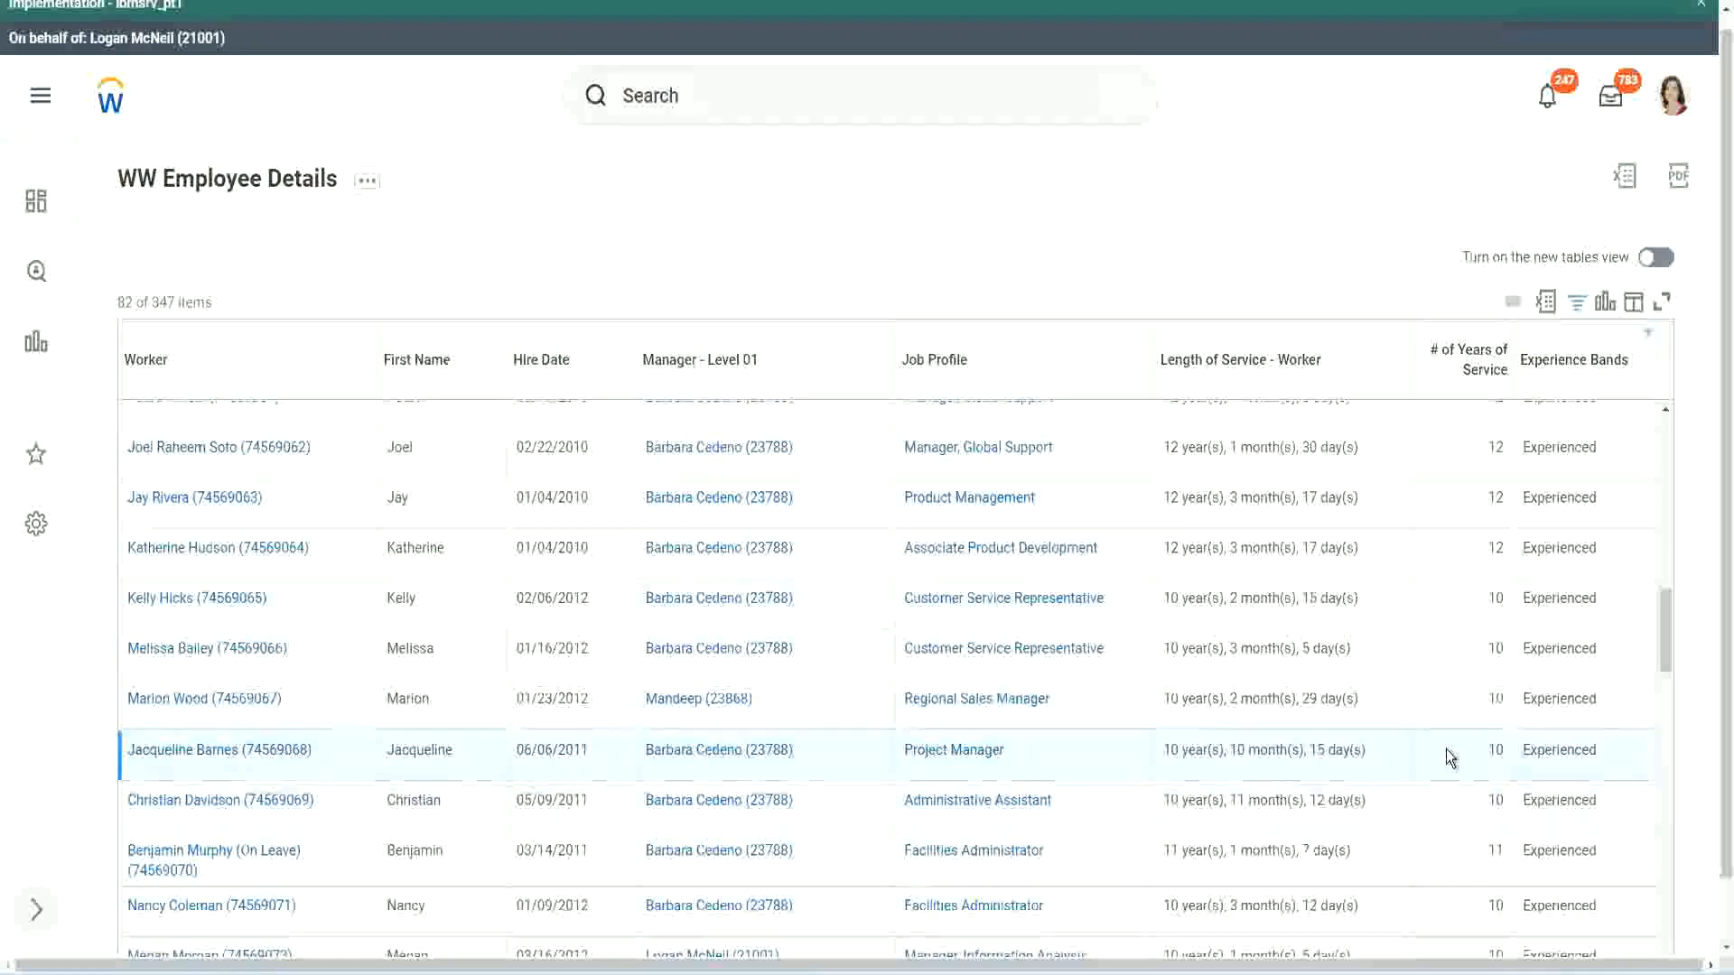
pyautogui.doubleClick(1498, 748)
pyautogui.click(1498, 748)
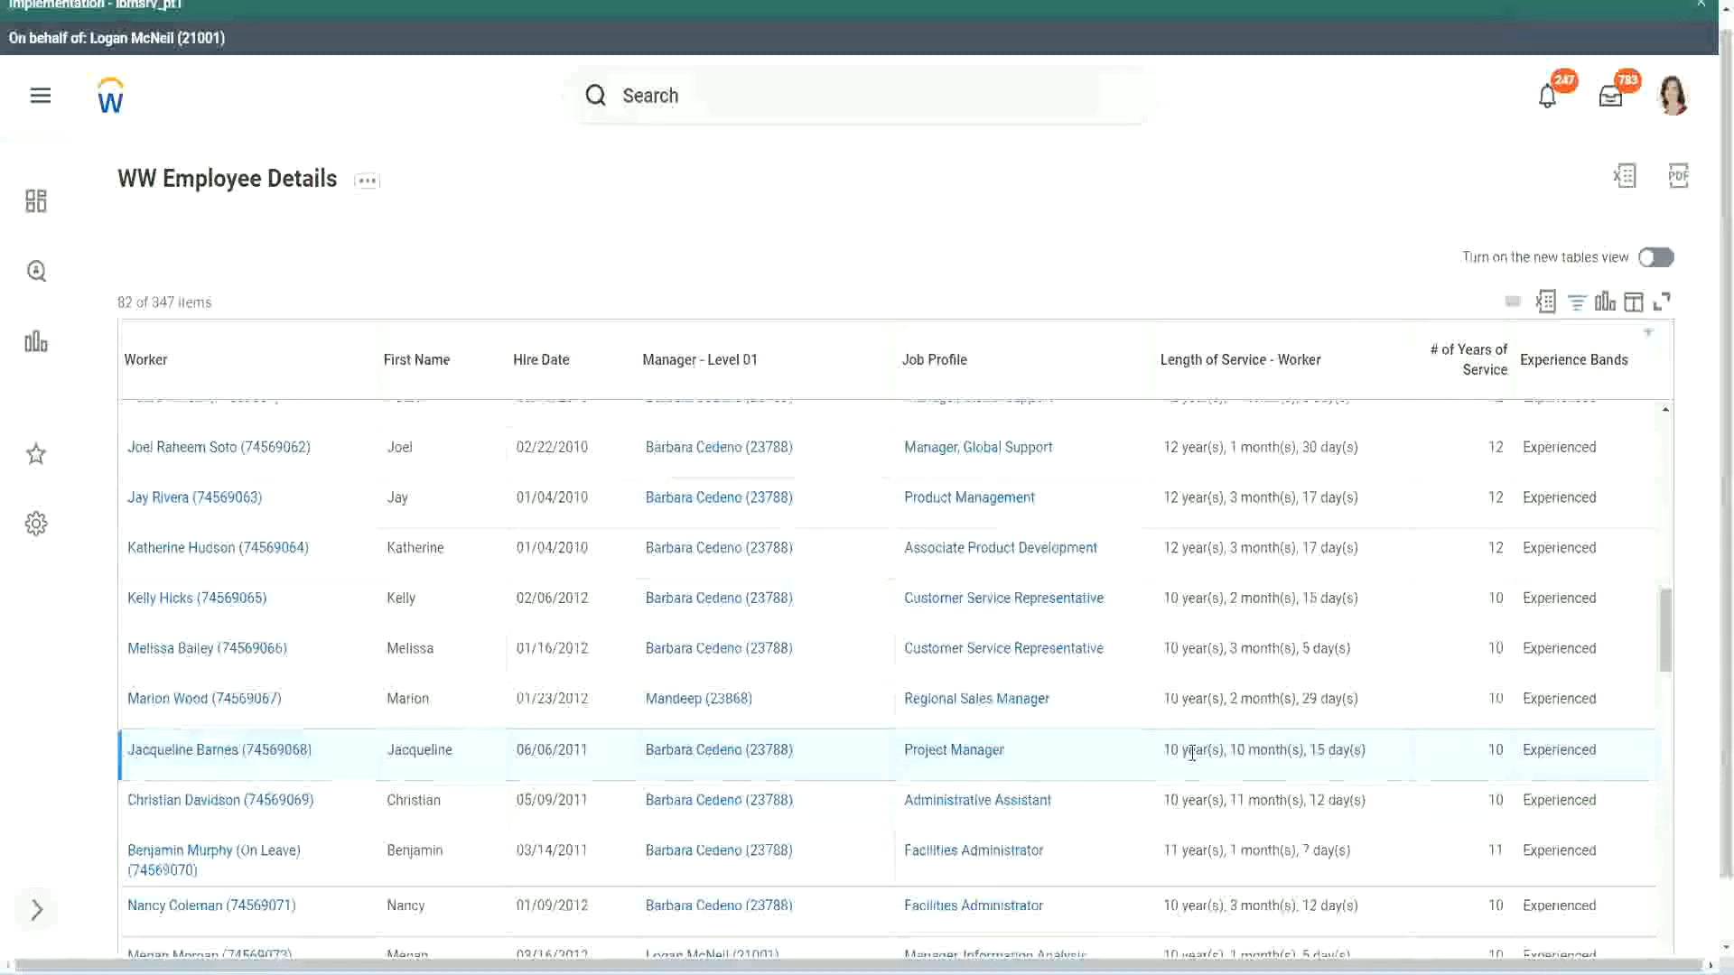
pyautogui.doubleClick(1239, 751)
pyautogui.click(1296, 751)
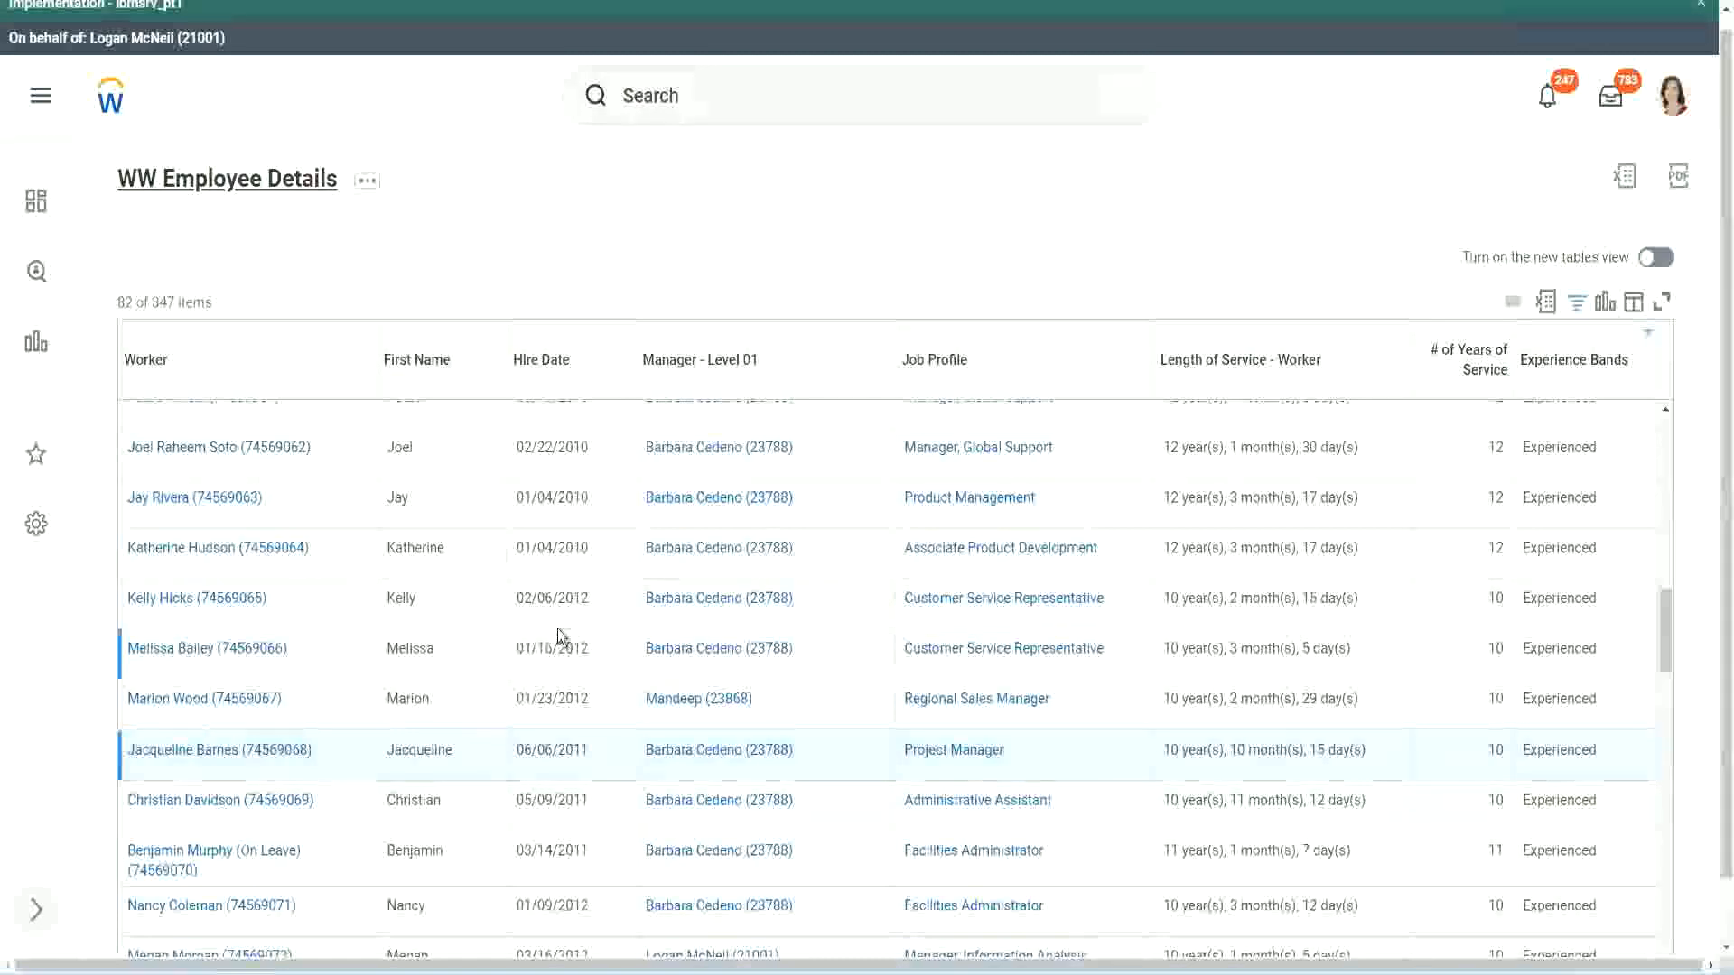
# - Open the CF-WW-Eval Exp-Derive Experience Bands from Years of Service field in a new tab and review its conditions and return values
pyautogui.scroll(-5, 566, 632)
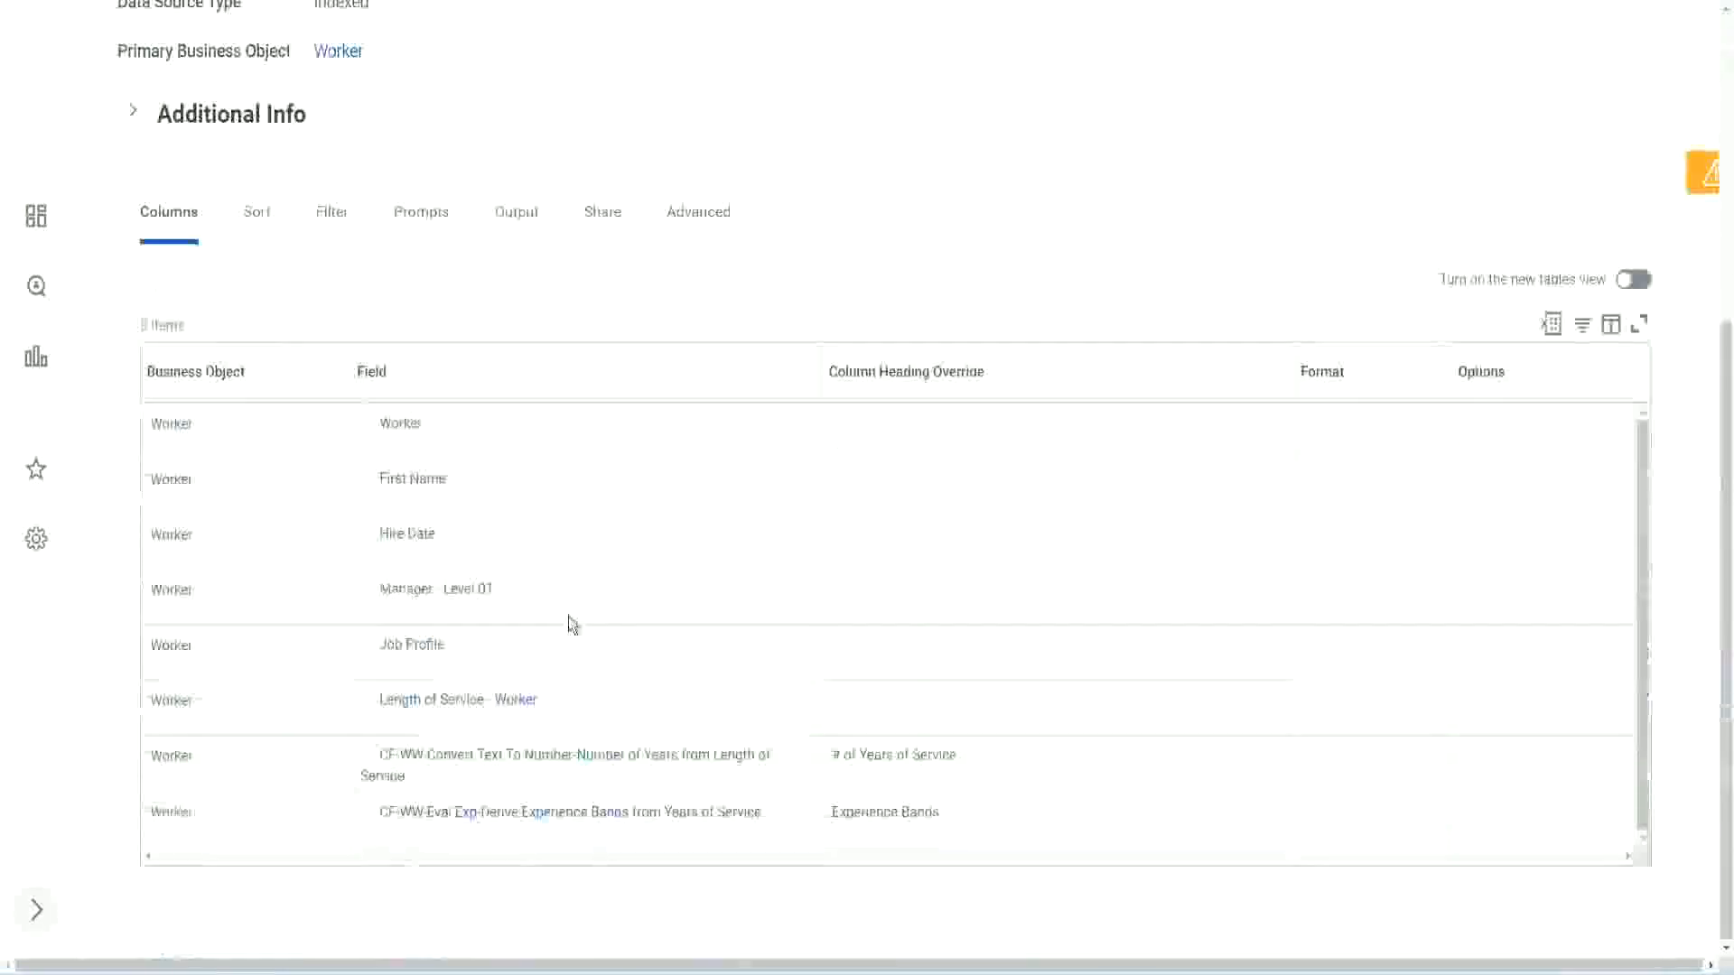
pyautogui.rightClick(471, 822)
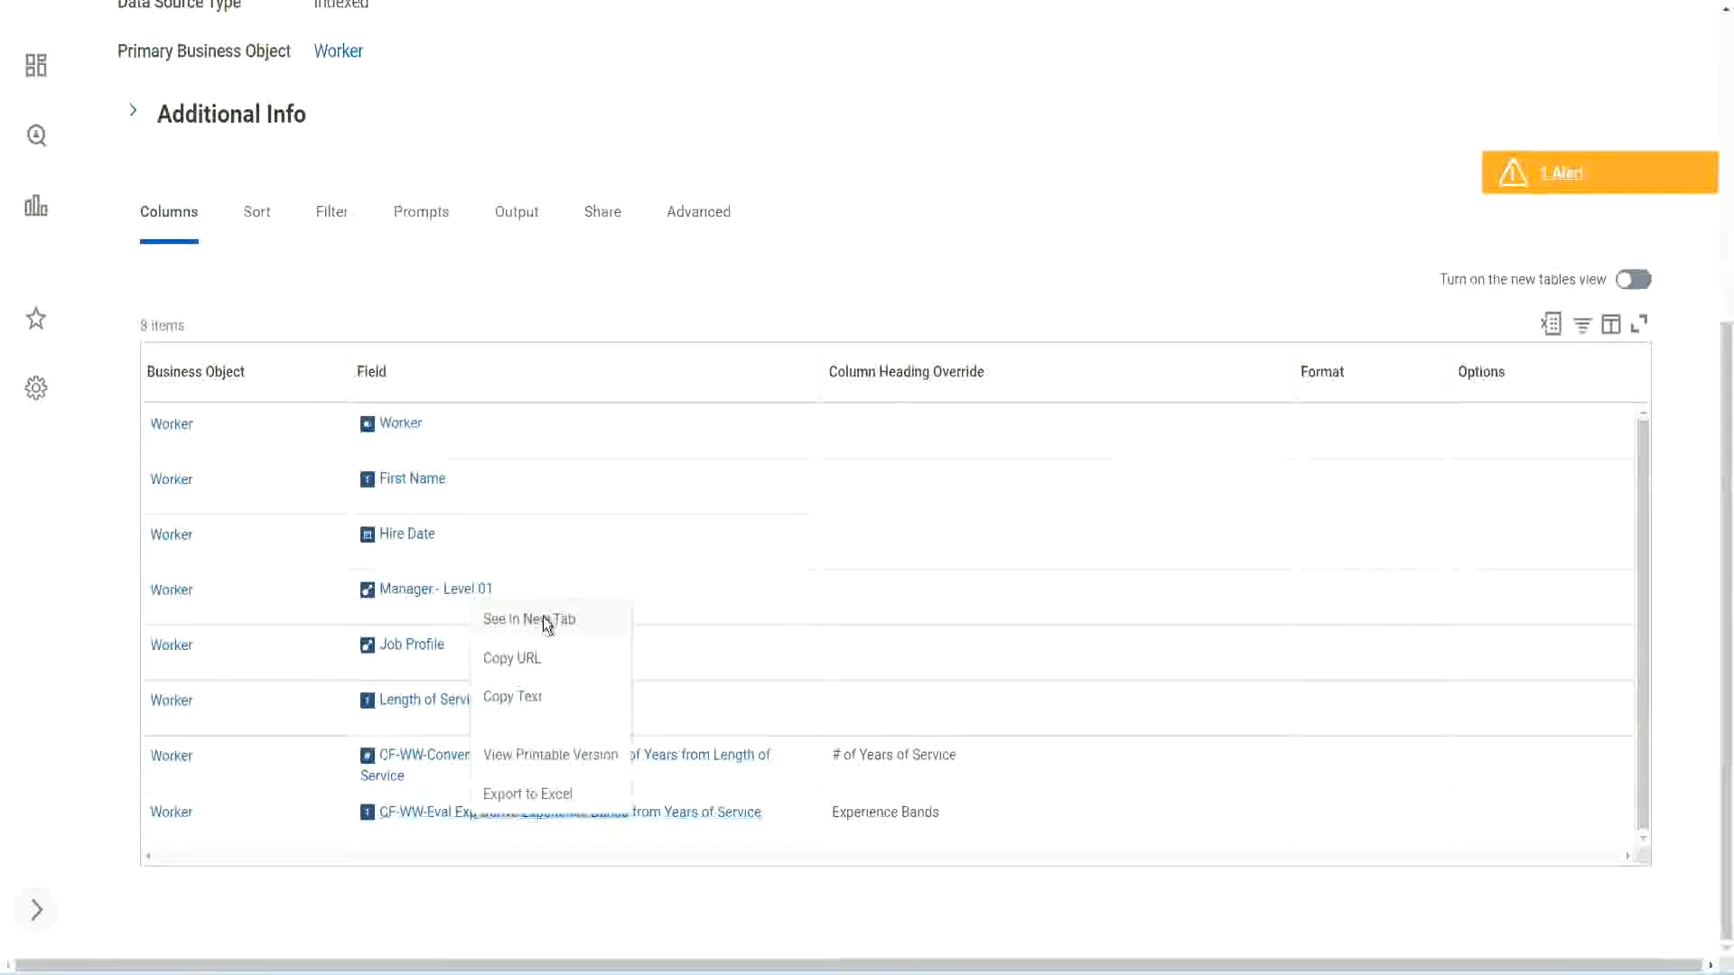
pyautogui.click(546, 619)
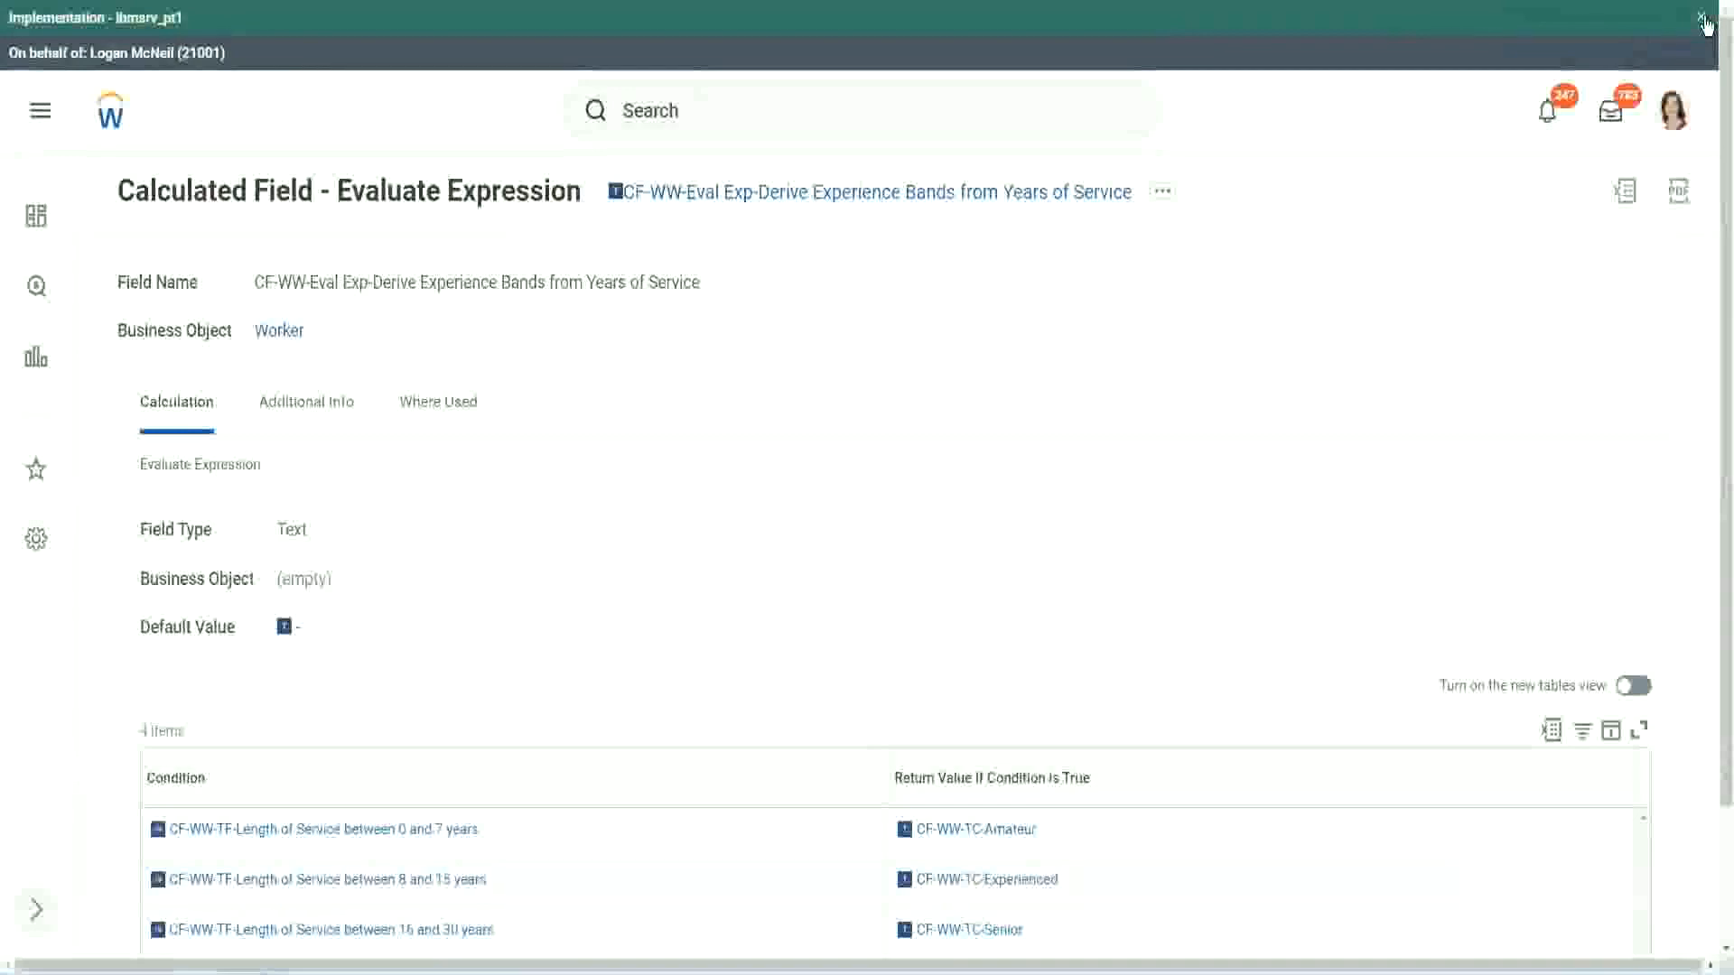
pyautogui.click(1701, 18)
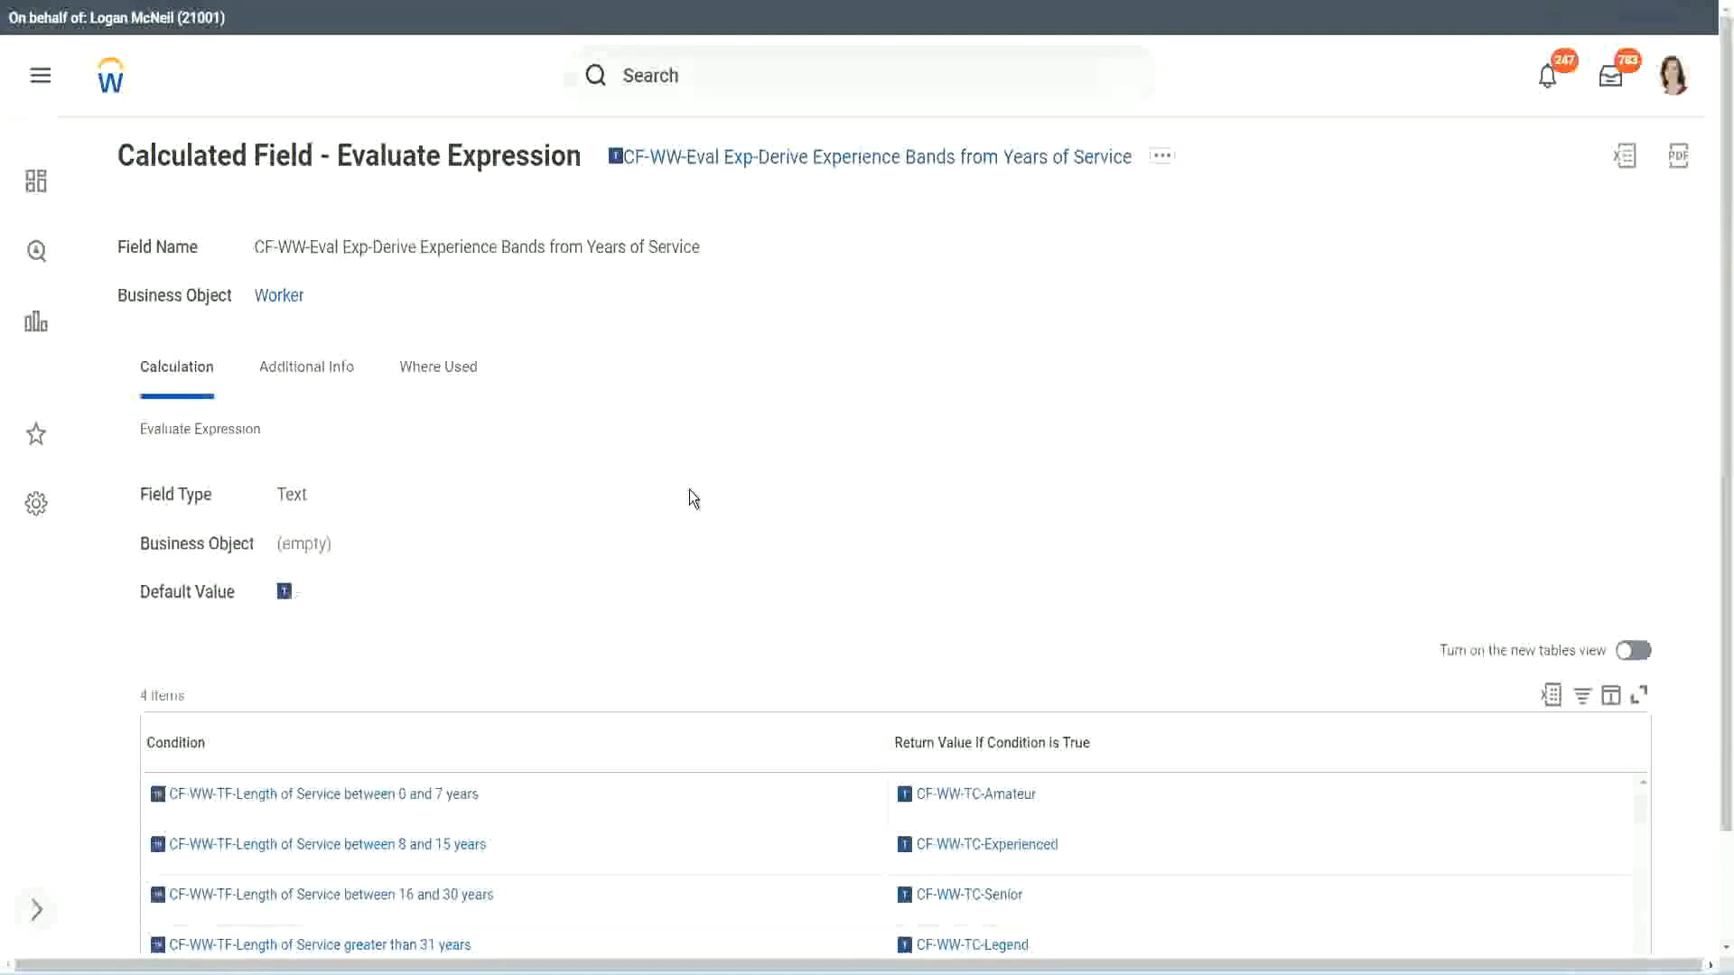
pyautogui.scroll(-1, 688, 505)
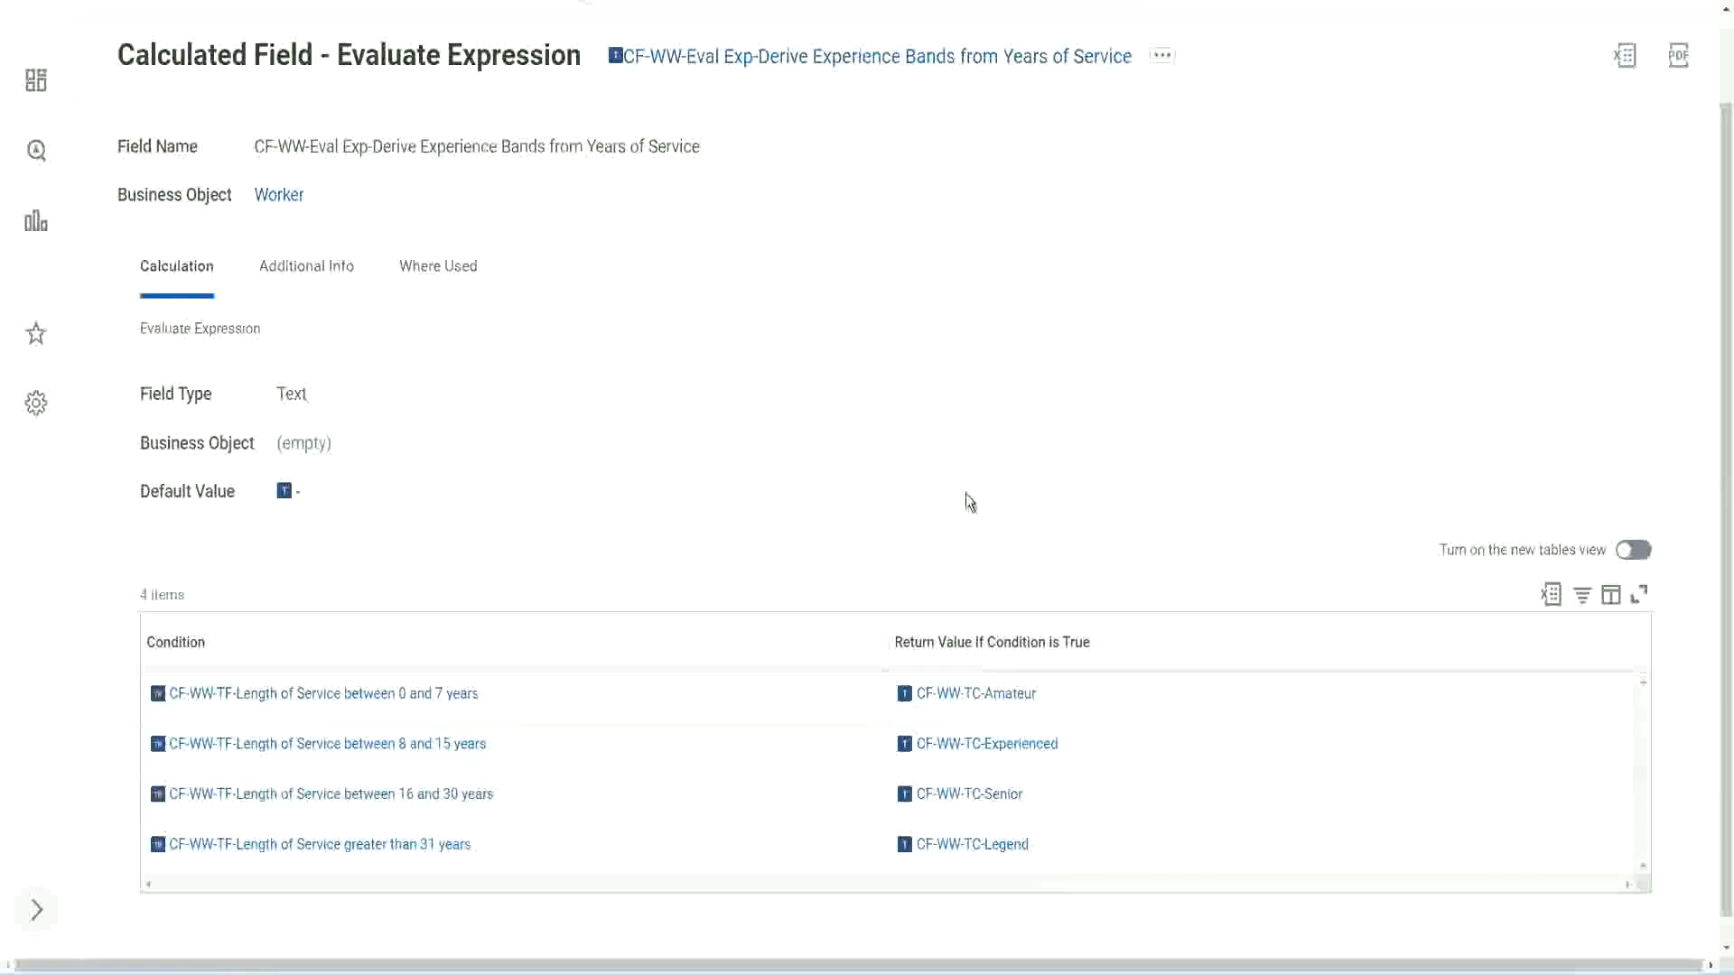
pyautogui.click(785, 638)
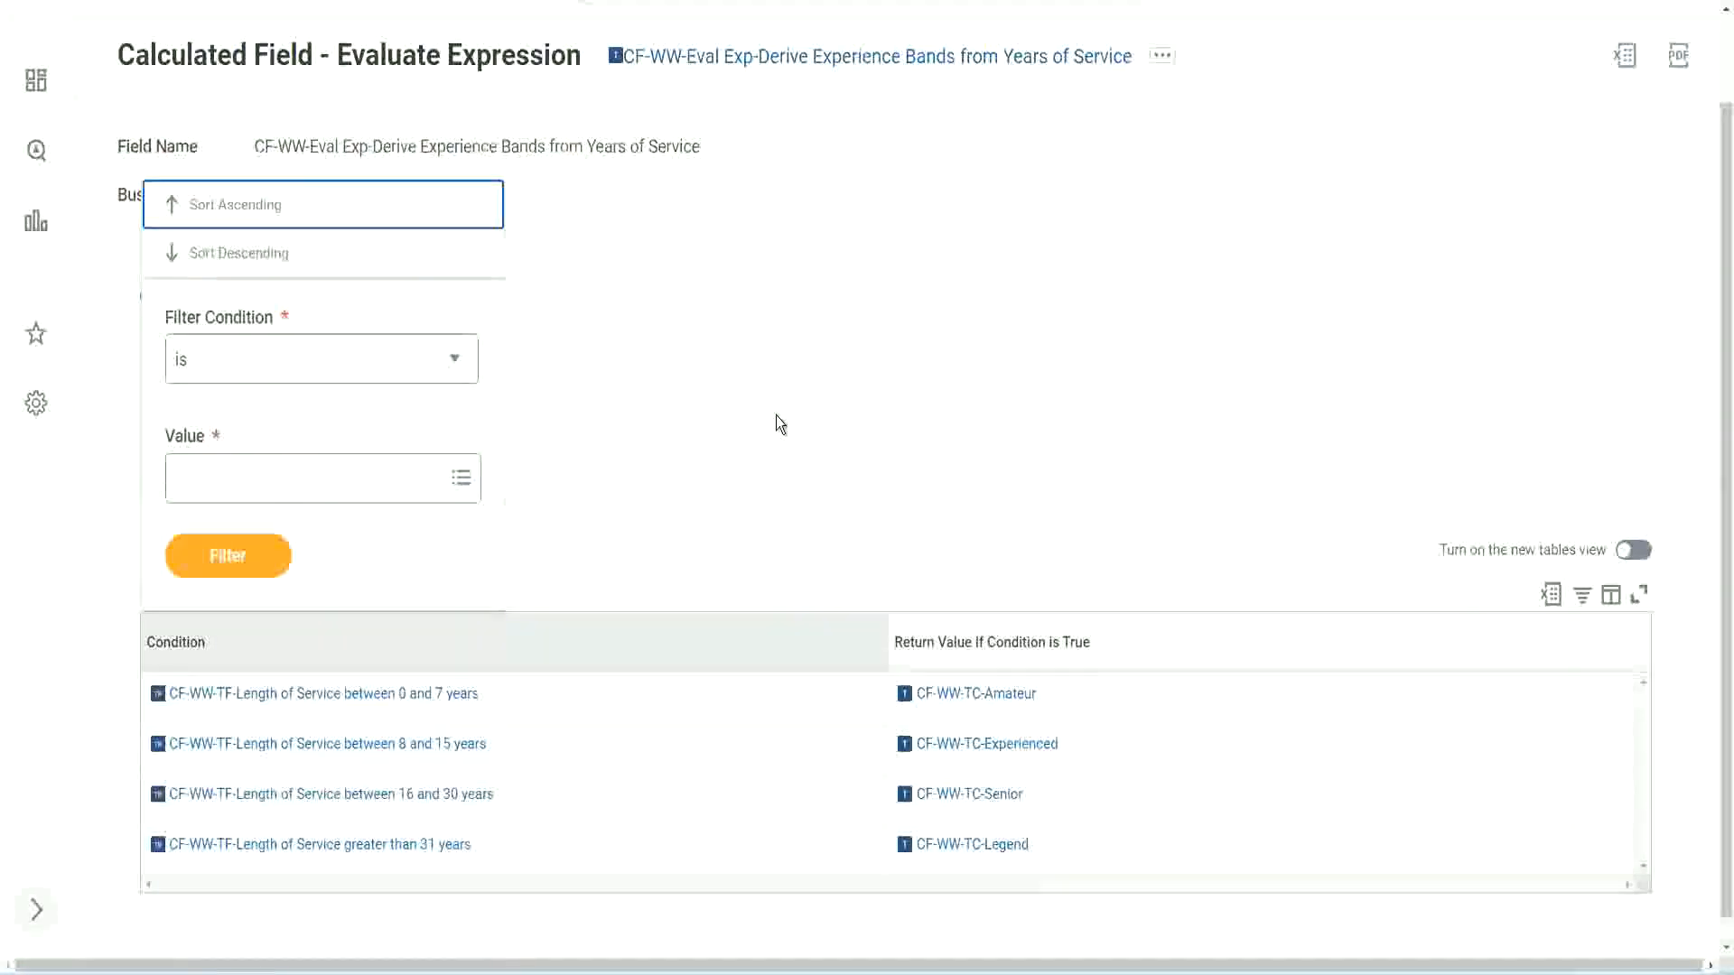
pyautogui.click(774, 415)
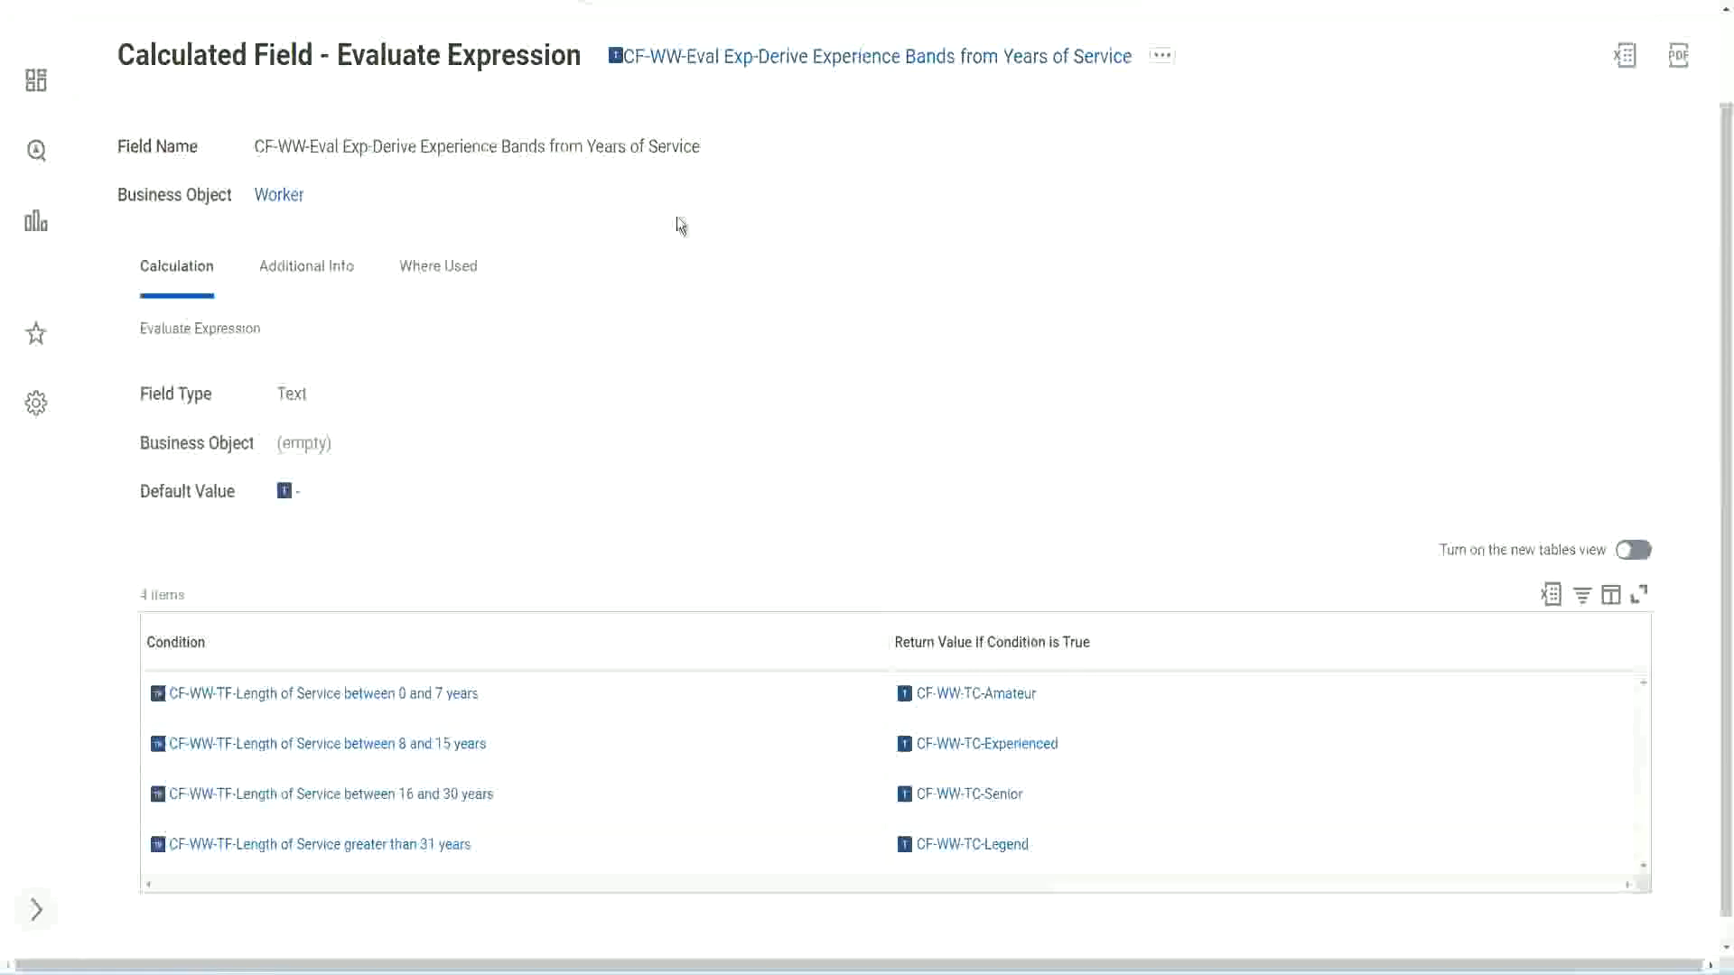
# - Copy the name of the CF-WW-Eval Exp-Derive Experience Bands from Years of Service calculated field
pyautogui.rightClick(762, 66)
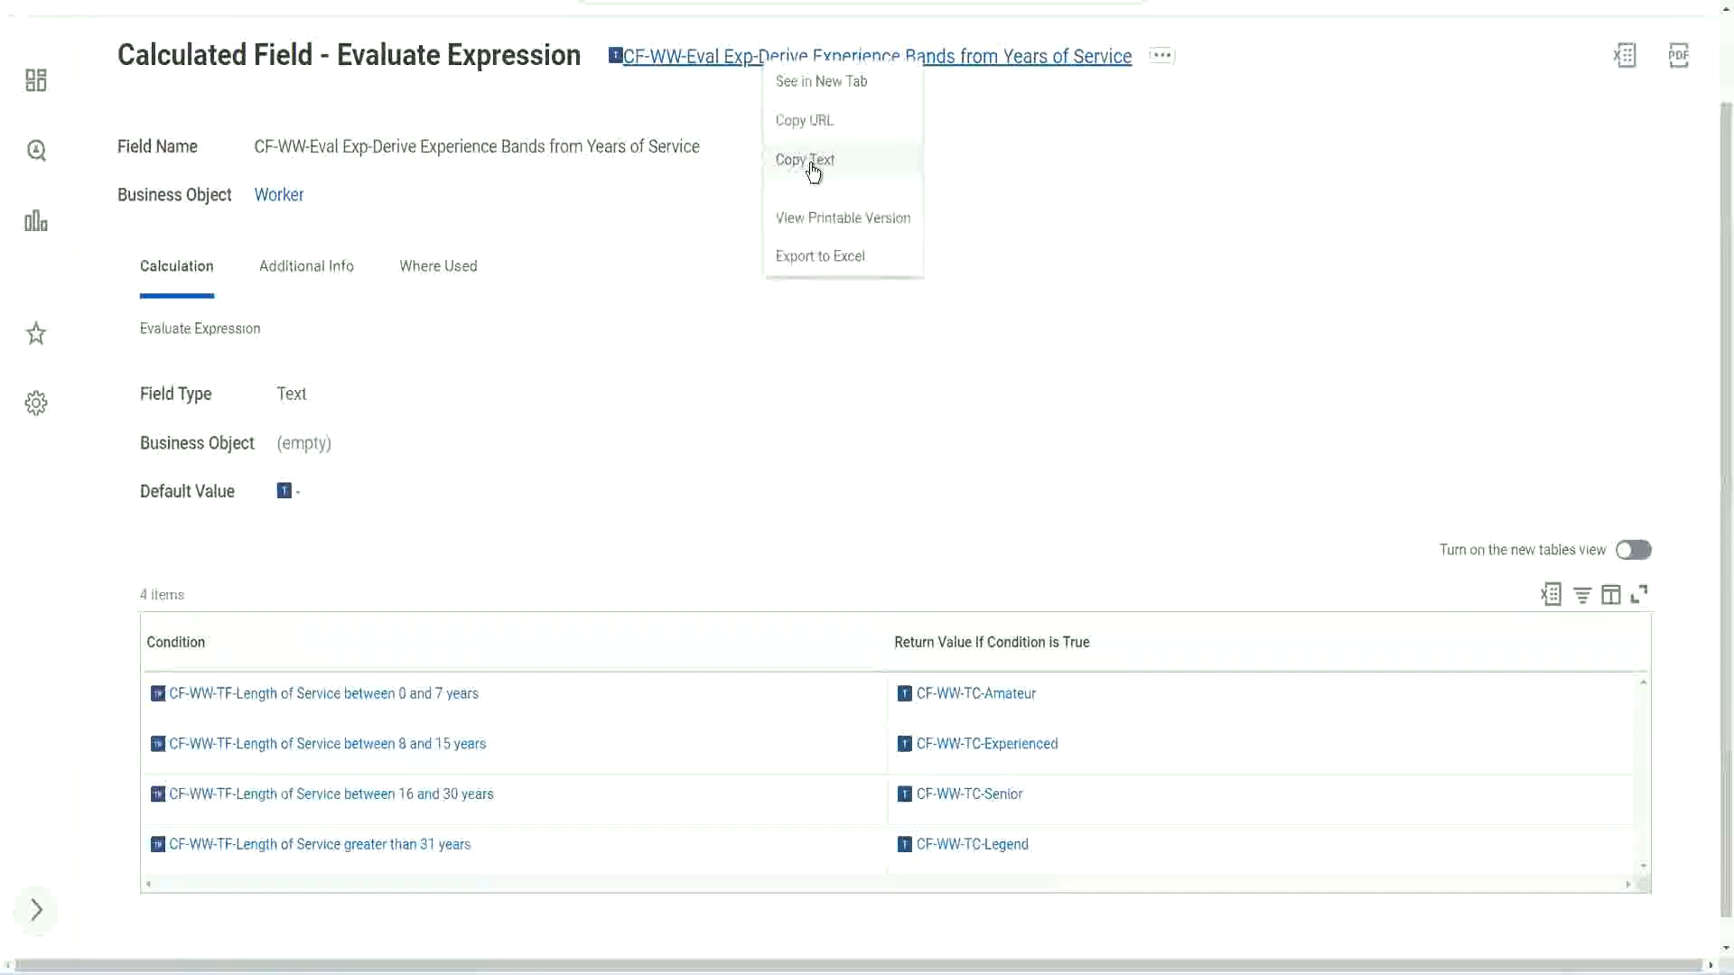
pyautogui.click(812, 162)
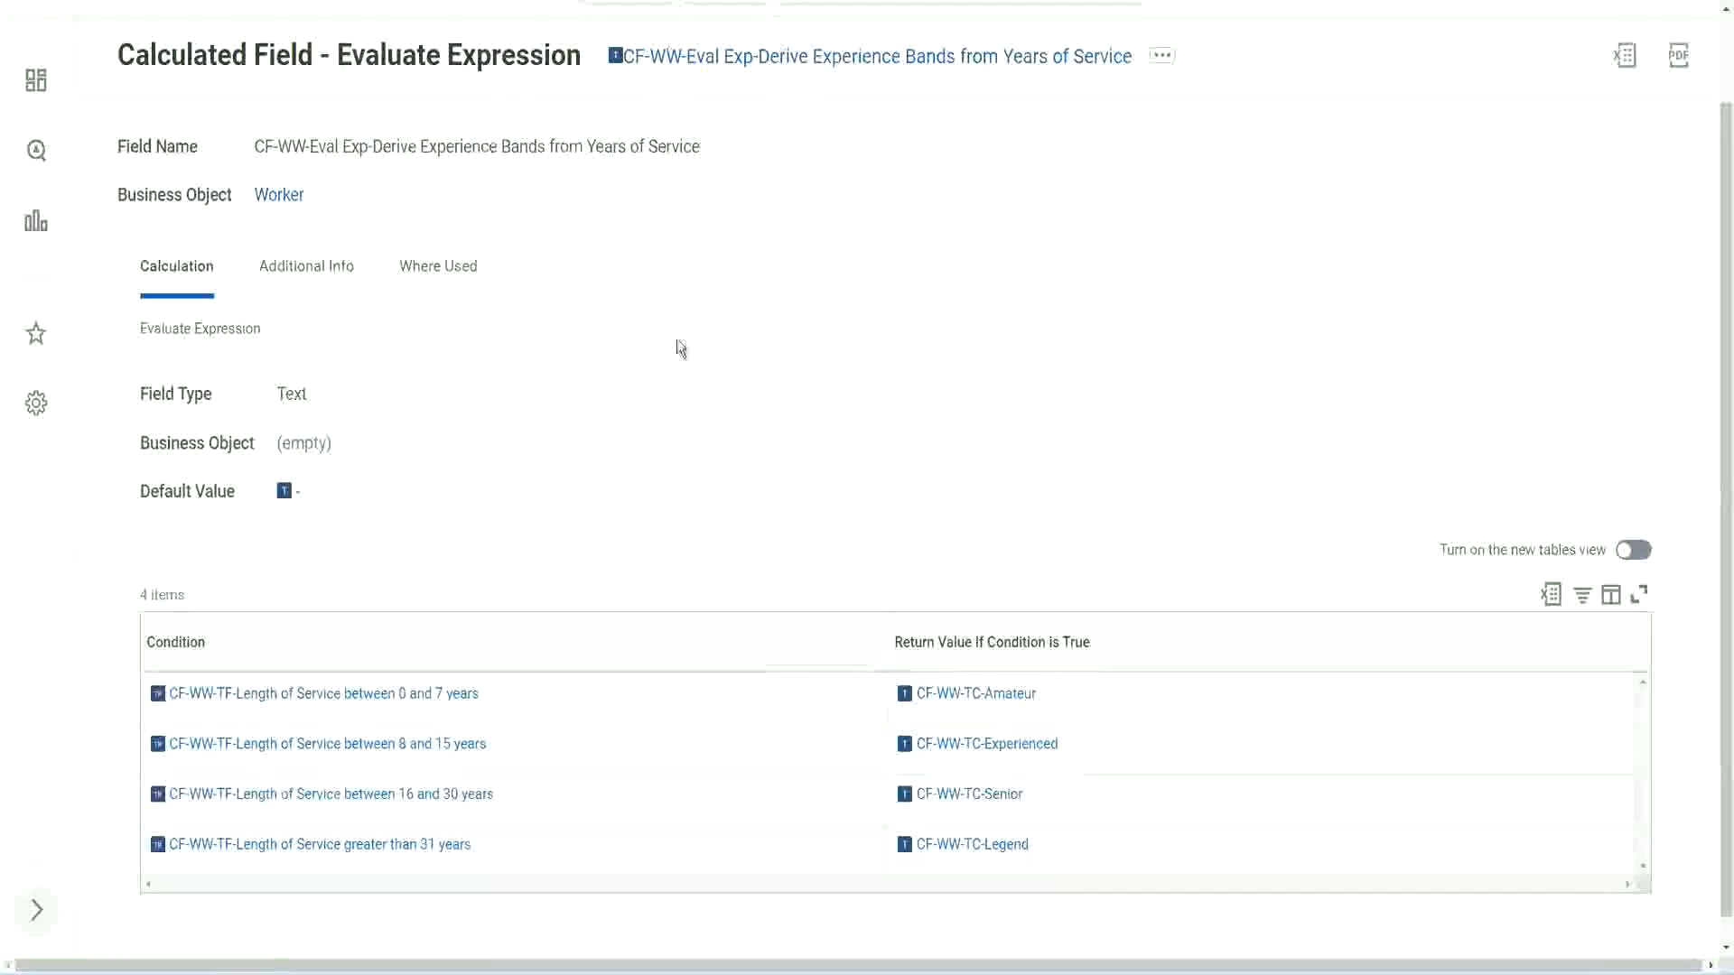
pyautogui.scroll(1, 674, 357)
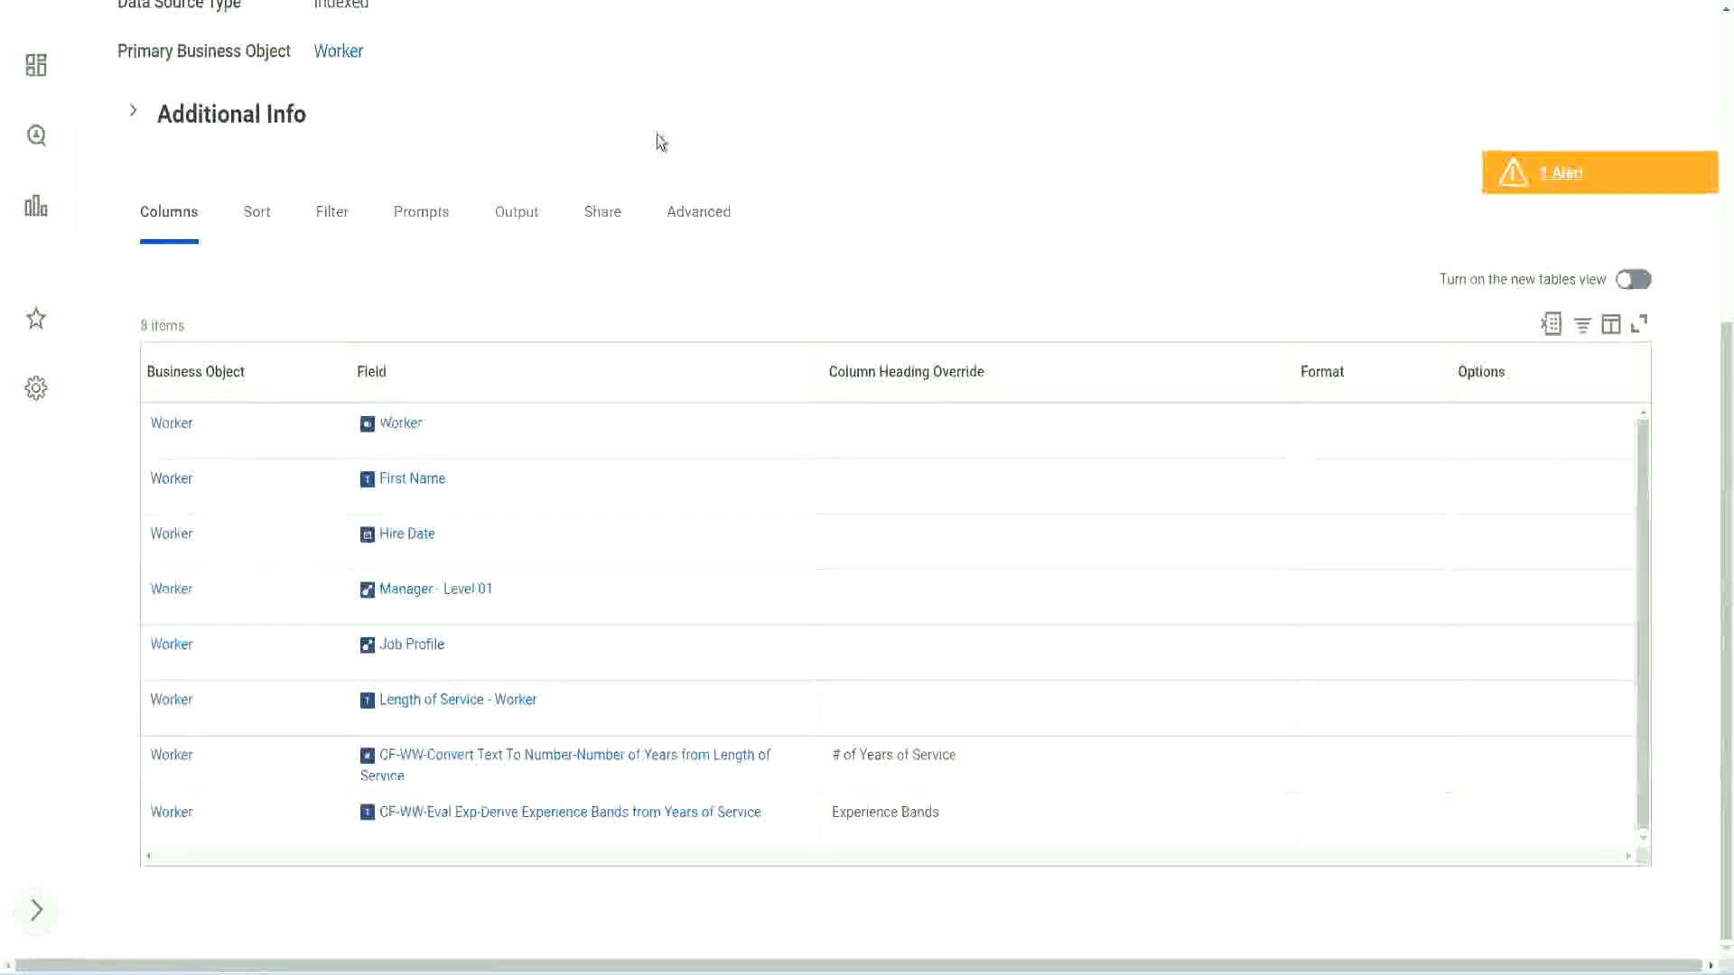
# - Search for "create cal field" from the report definition page and open the Create Calculated Field task
pyautogui.scroll(5, 687, 127)
pyautogui.click(703, 111)
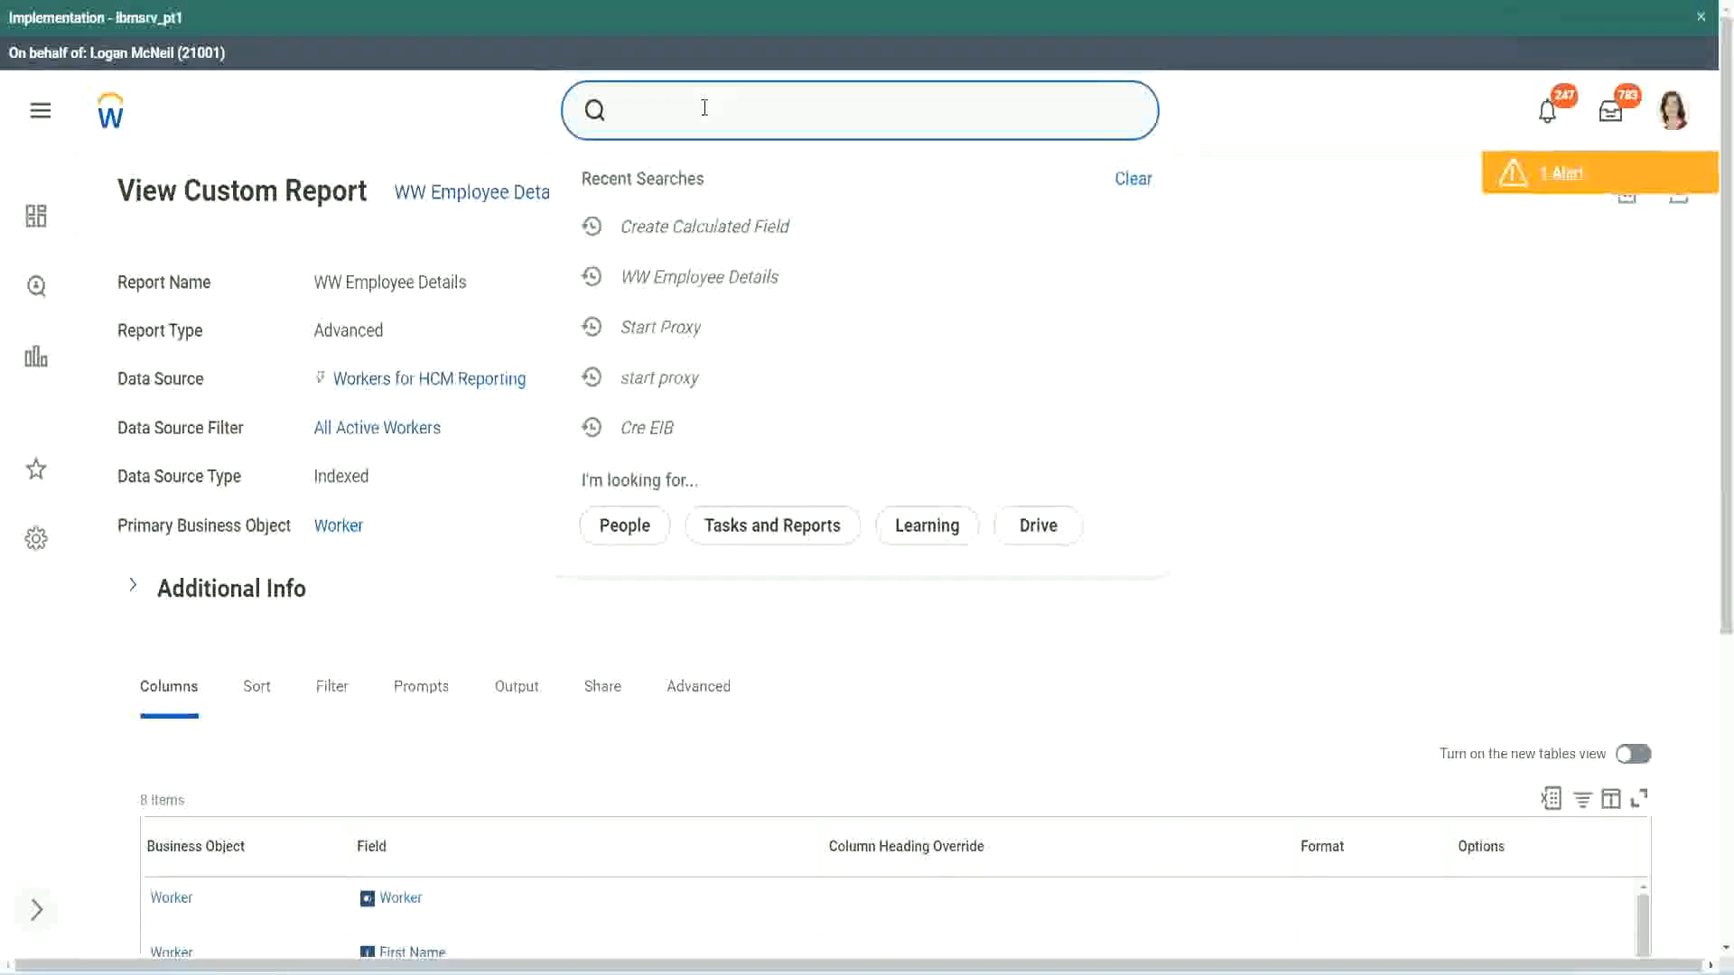
pyautogui.write('create cal field')
pyautogui.click(724, 186)
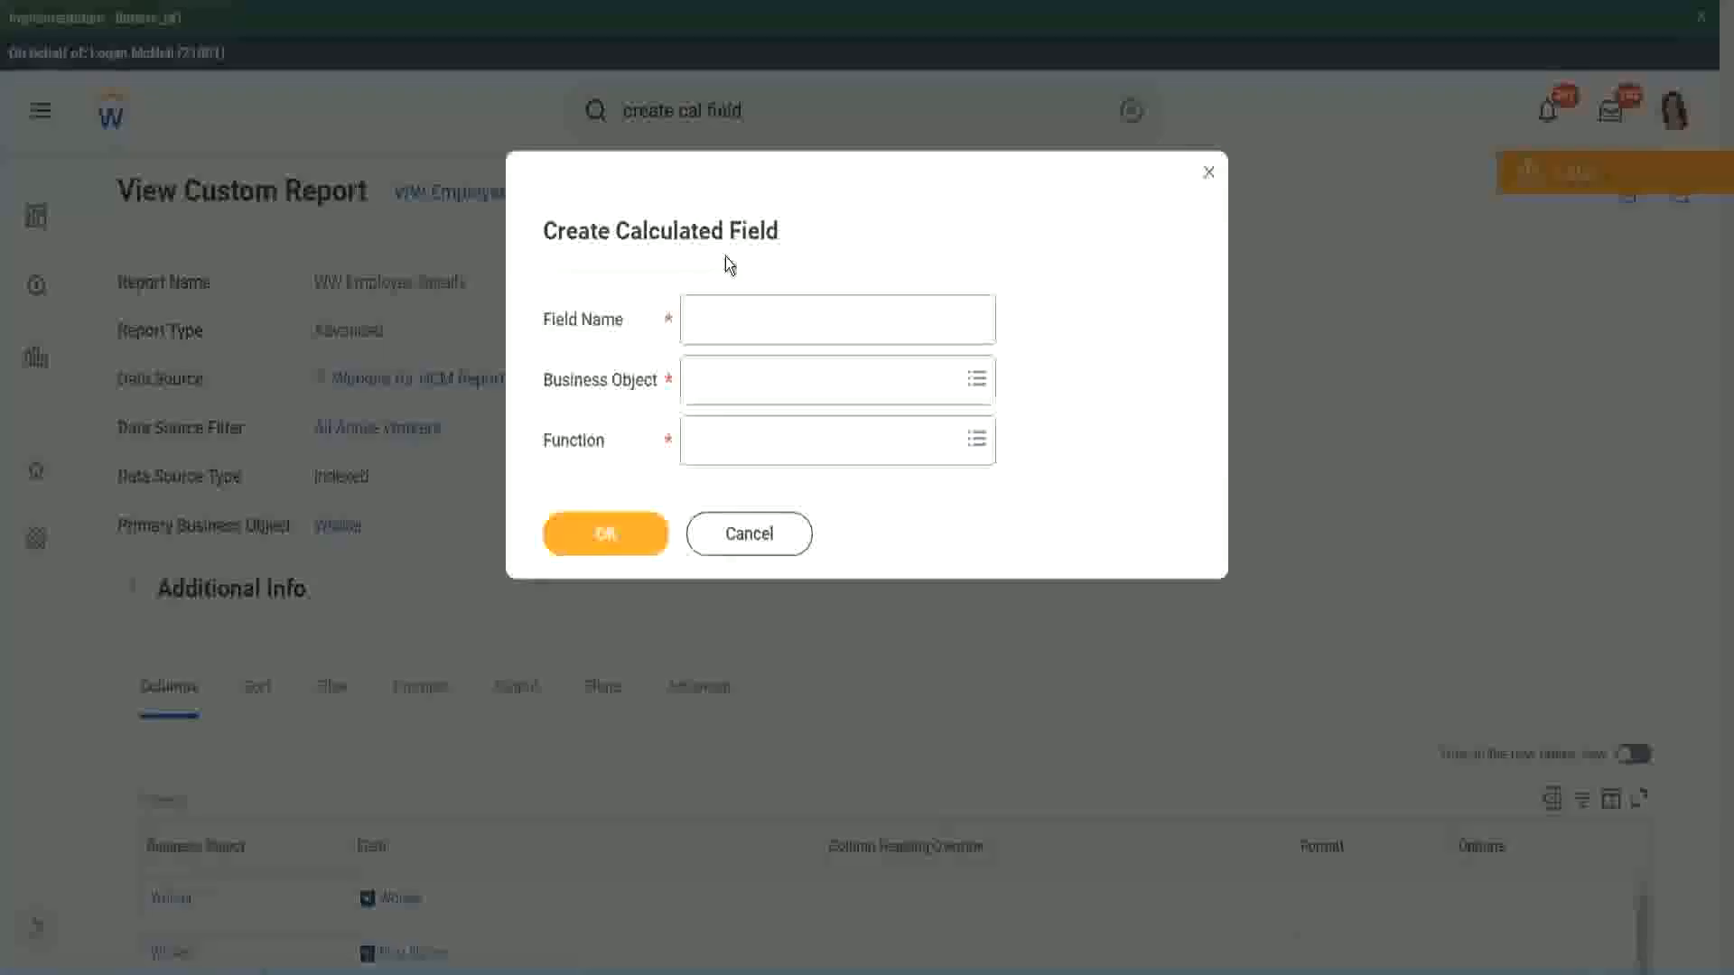
pyautogui.click(733, 320)
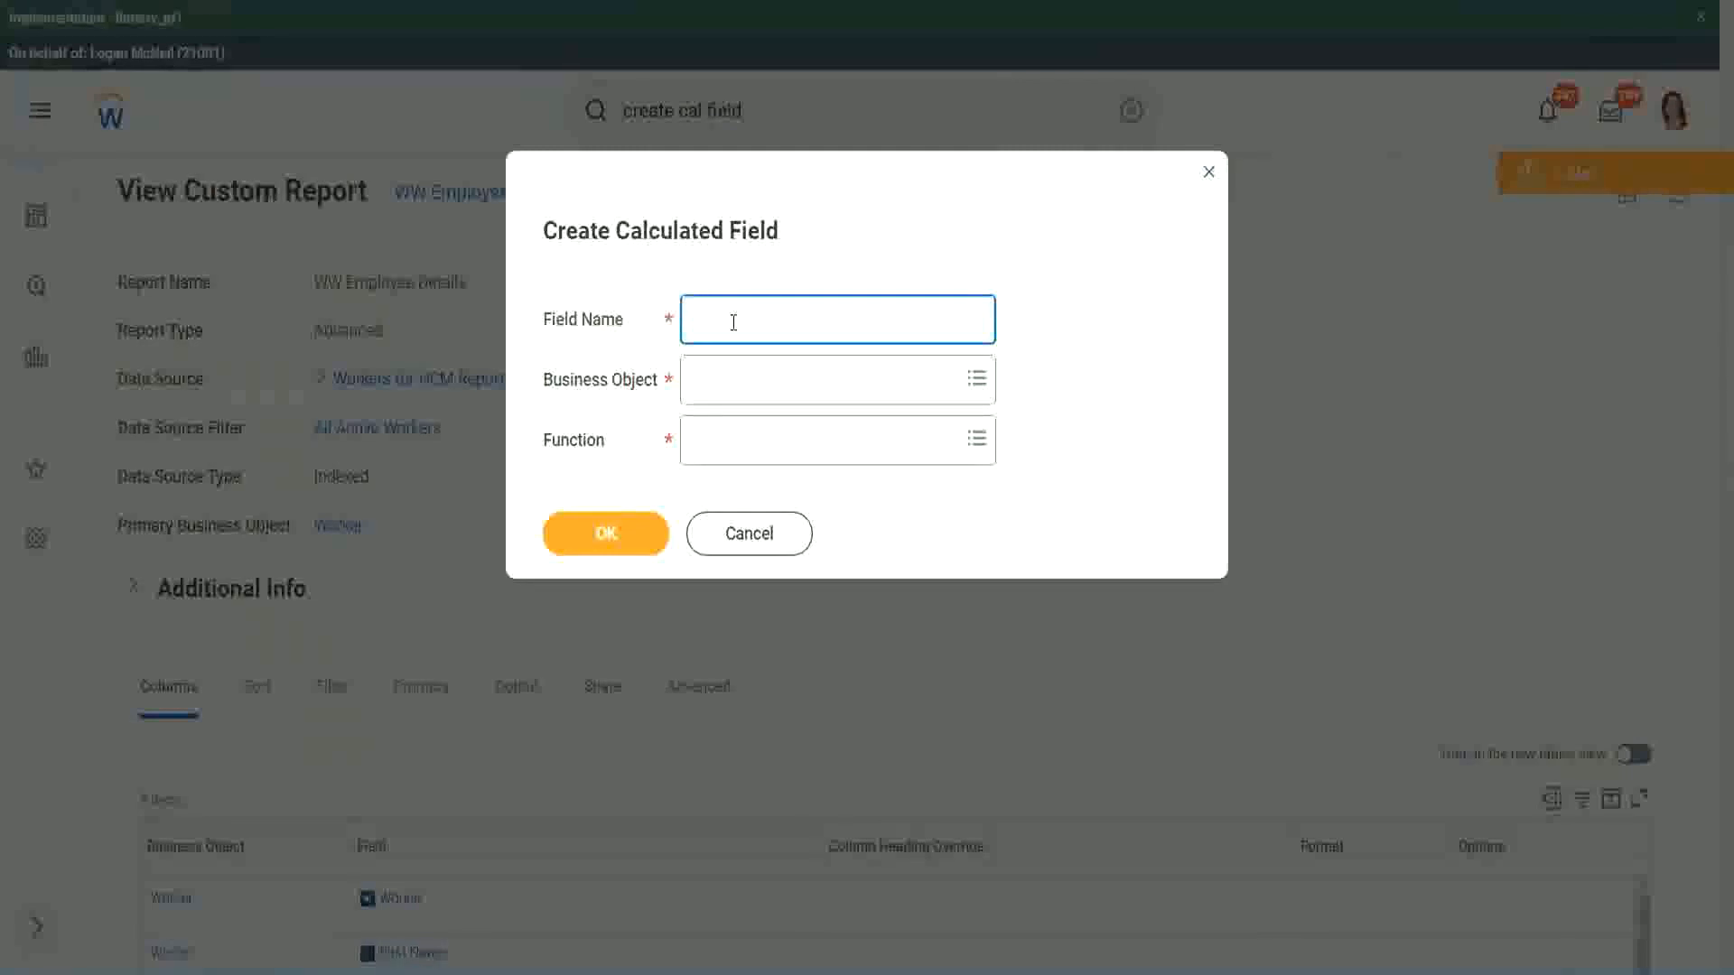
# - Enter the copied calculated field name as the field name and insert "Bands" after "CF-WW-Eval Exp"
pyautogui.hotkey('ctrl', 'v')
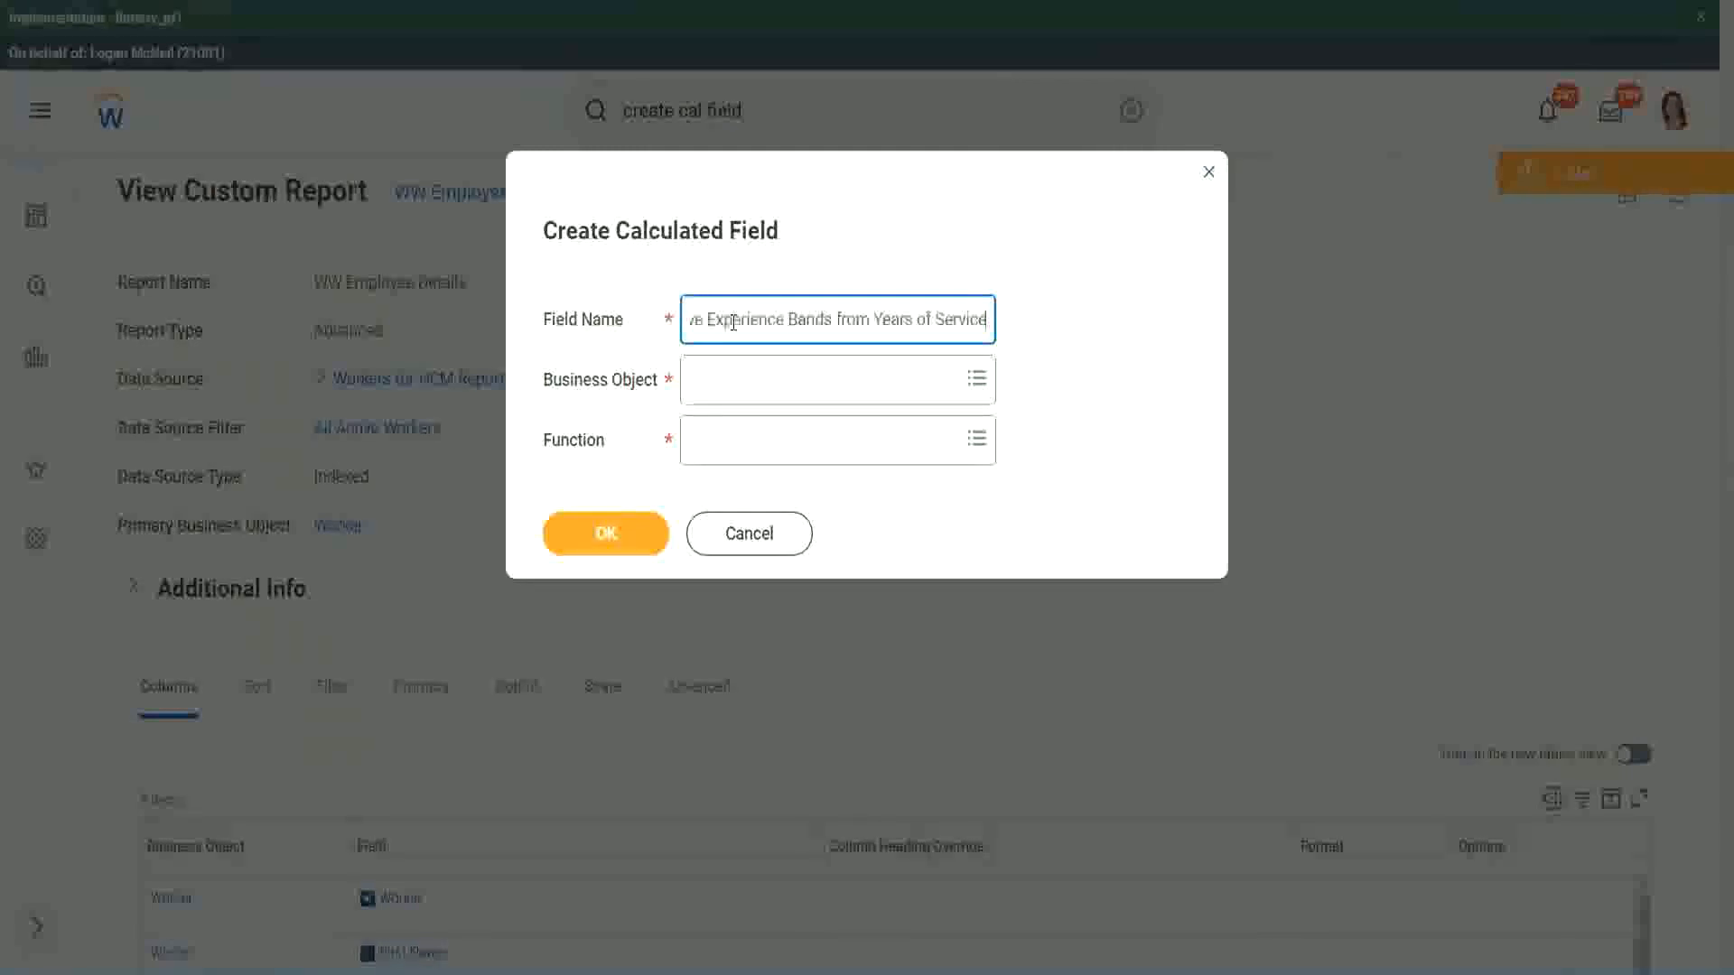
pyautogui.moveTo(785, 320); pyautogui.dragTo(634, 295)
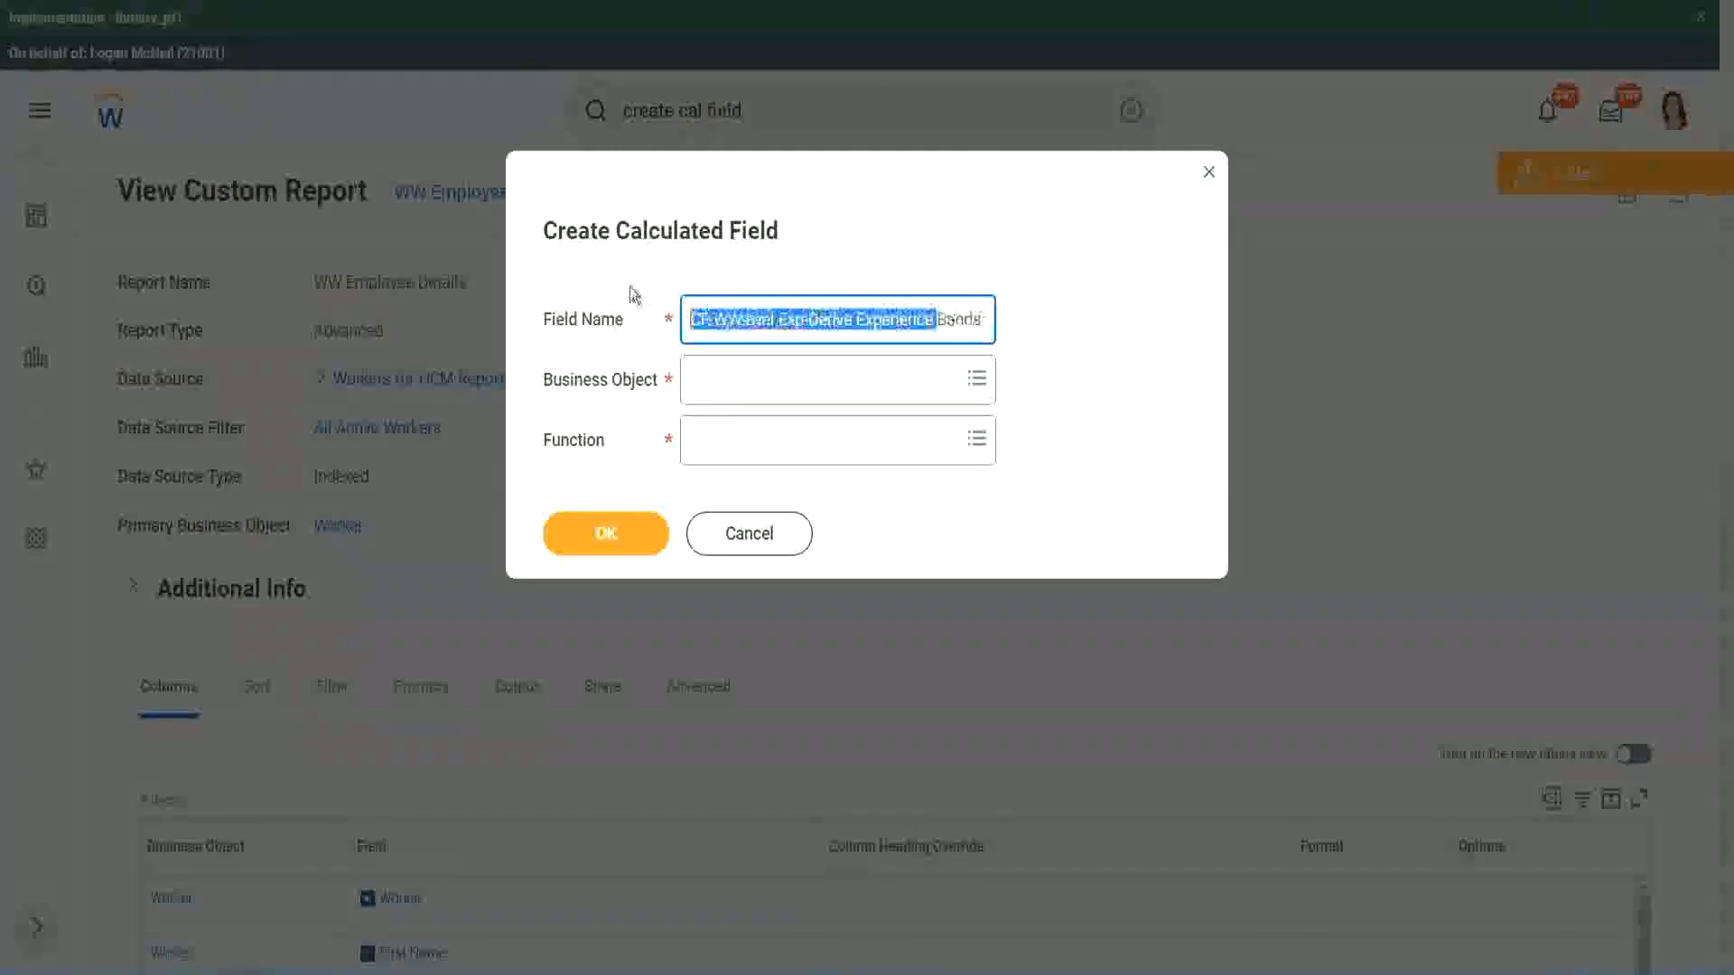
pyautogui.click(780, 320)
pyautogui.doubleClick(791, 321)
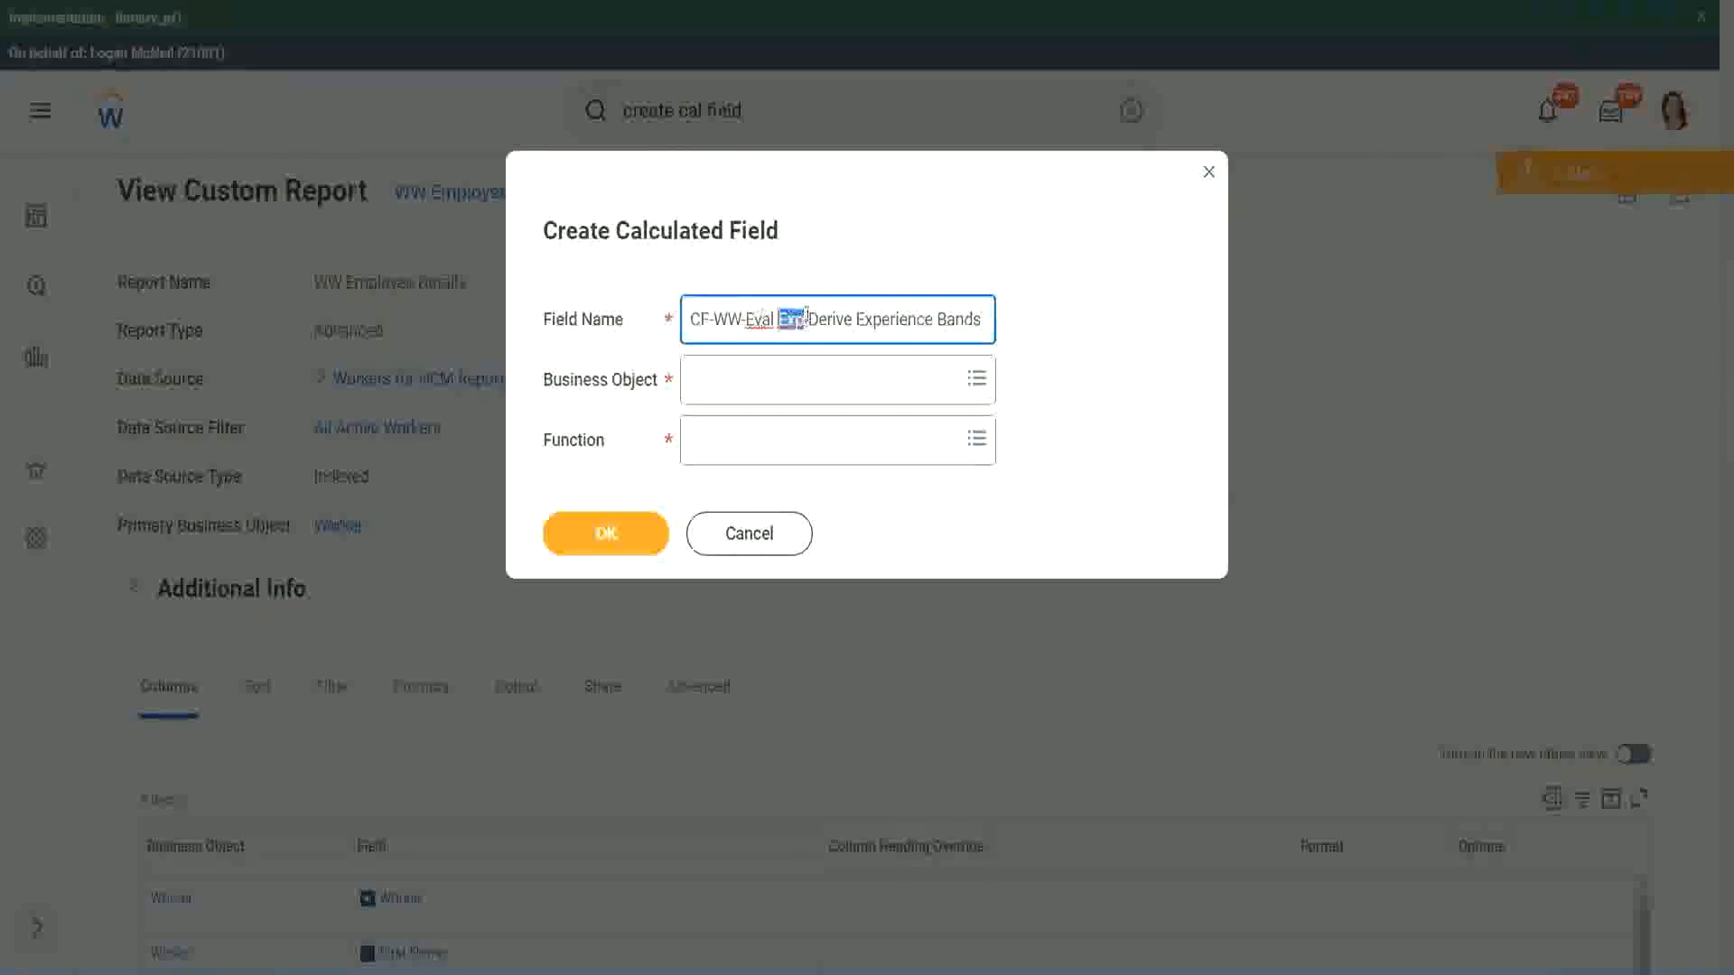
pyautogui.click(803, 319)
pyautogui.write('bands')
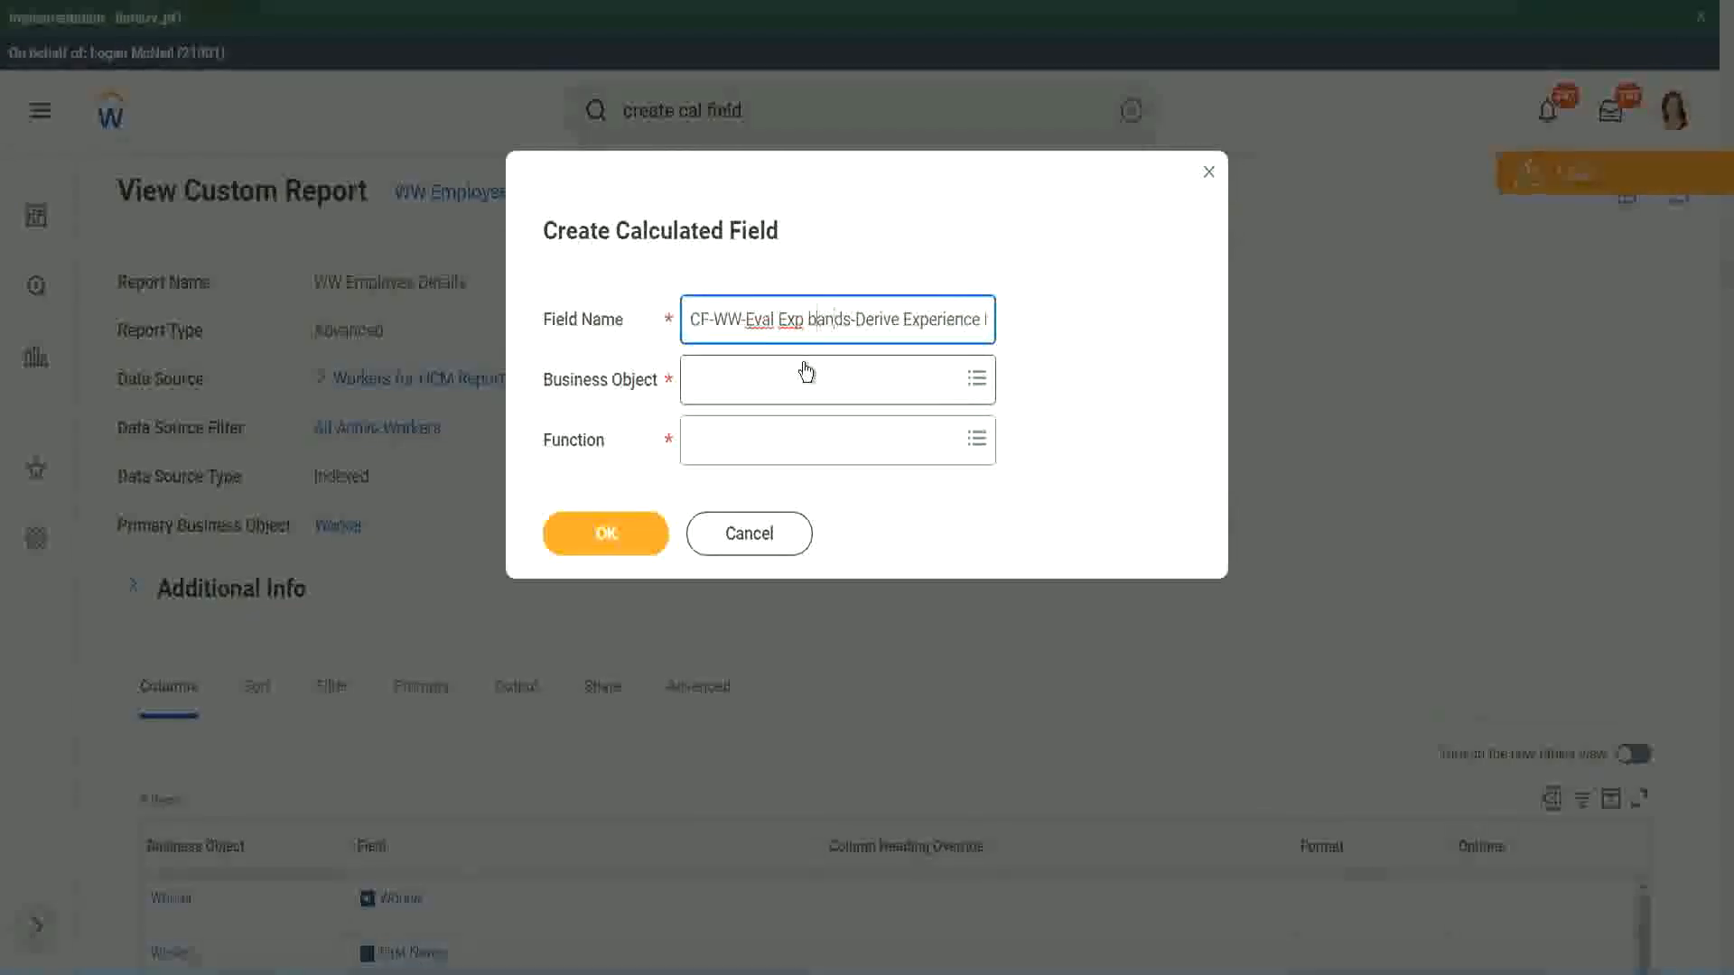
pyautogui.press('BackSpace')
pyautogui.write('B')
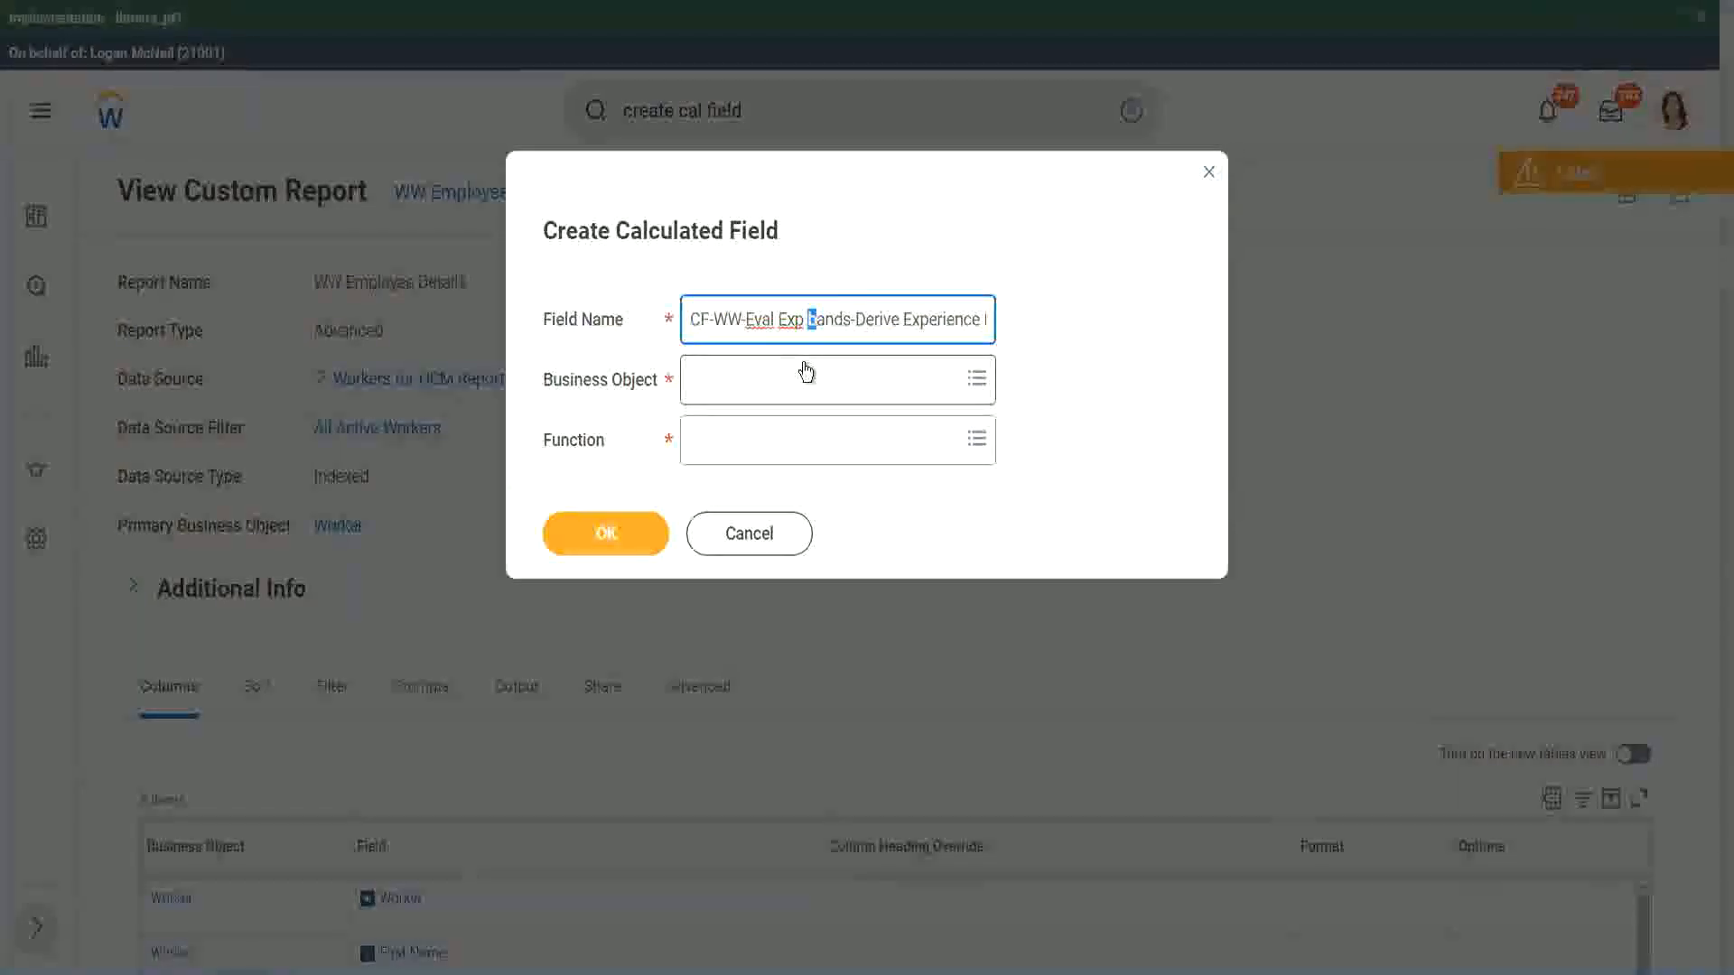
pyautogui.press('Right')
pyautogui.press('Right')
pyautogui.press('Right')
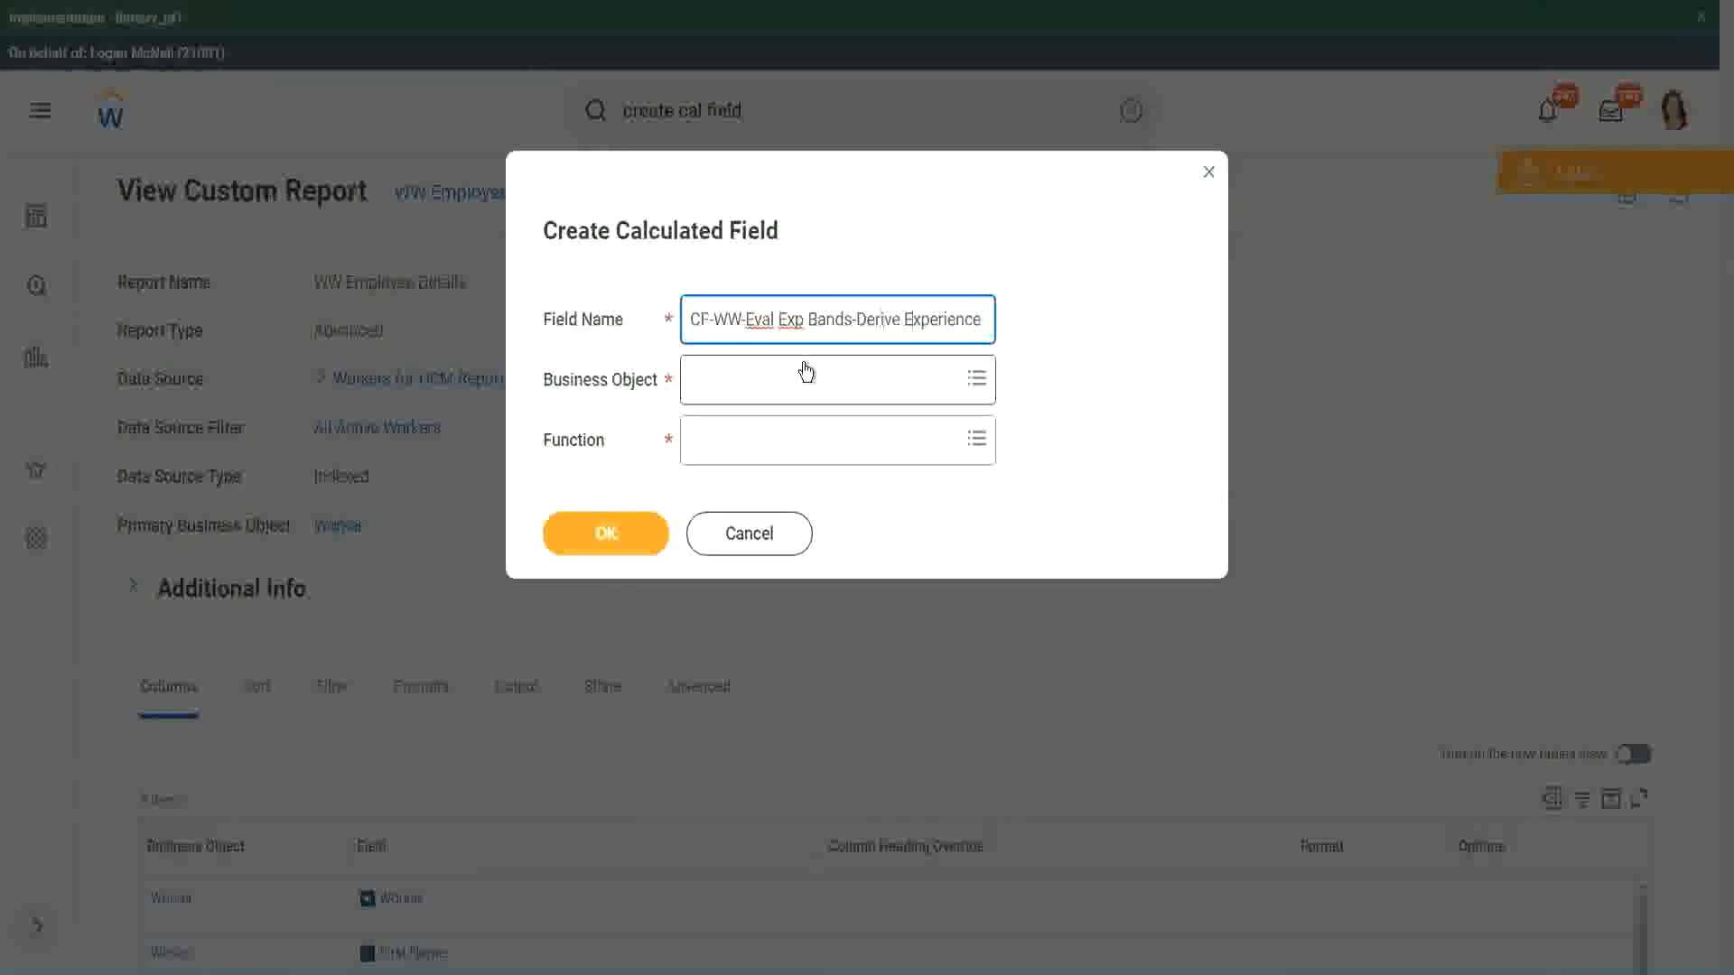
# - Replace "Derive" with "Determine" in the new calculated field's name
pyautogui.press('End')
pyautogui.write('Bands from Years of')
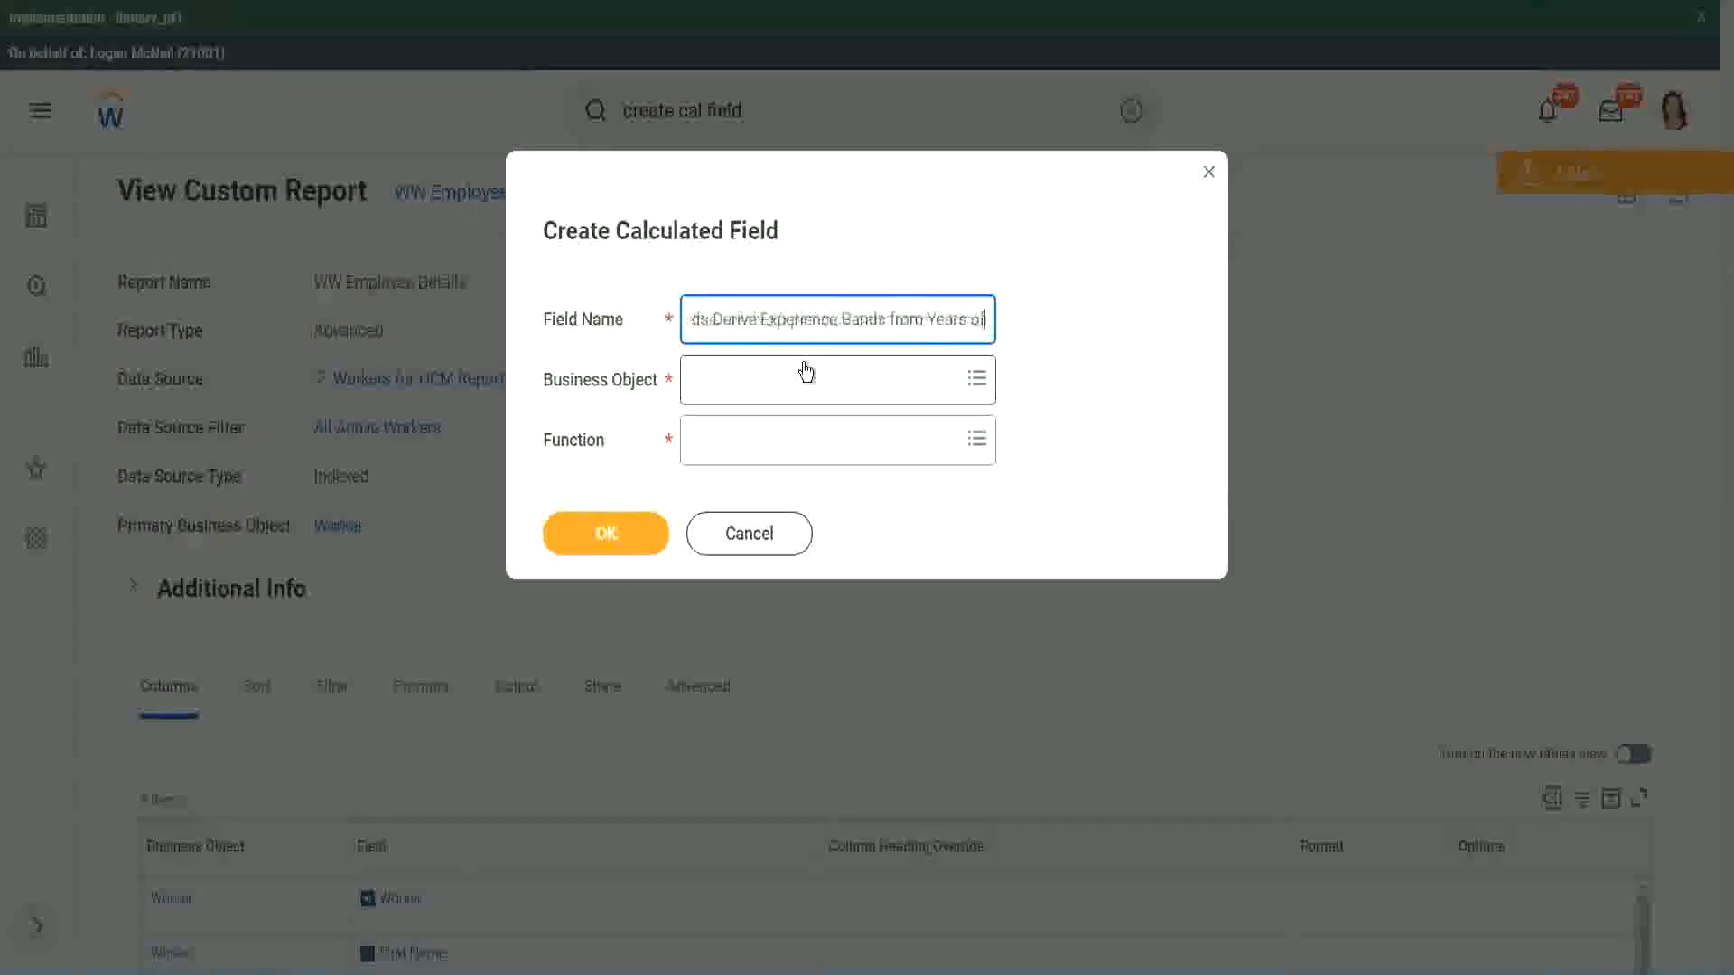
pyautogui.press('Left')
pyautogui.press('Left')
pyautogui.press('Left')
pyautogui.press('Left')
pyautogui.press('Left')
pyautogui.press('Left')
pyautogui.press('Left')
pyautogui.press('Left')
pyautogui.press('Left')
pyautogui.press('Left')
pyautogui.press('Left')
pyautogui.press('Left')
pyautogui.press('Left')
pyautogui.press('Left')
pyautogui.press('Left')
pyautogui.press('Left')
pyautogui.press('Left')
pyautogui.press('Left')
pyautogui.press('Left')
pyautogui.press('Left')
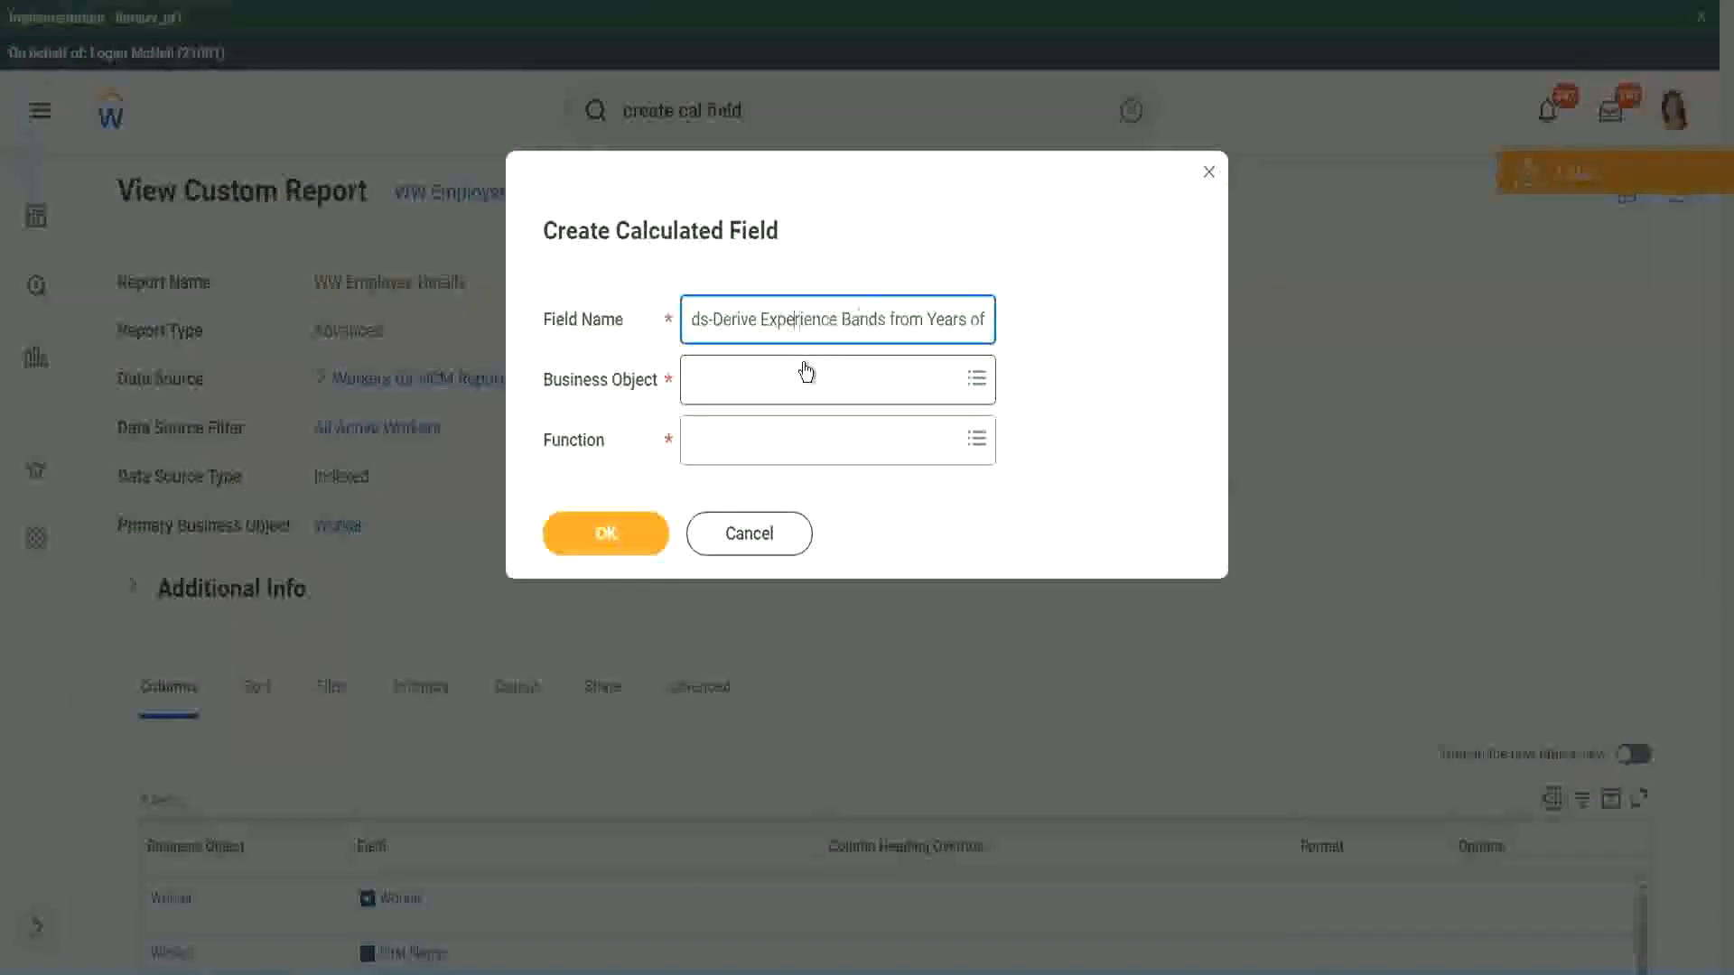
pyautogui.press('Left')
pyautogui.press('Left')
pyautogui.hotkey('shift', 'Left')
pyautogui.hotkey('shift', 'Left')
pyautogui.hotkey('shift', 'Left')
pyautogui.hotkey('shift', 'Left')
pyautogui.hotkey('shift', 'Left')
pyautogui.hotkey('shift', 'Left')
pyautogui.write('Determine')
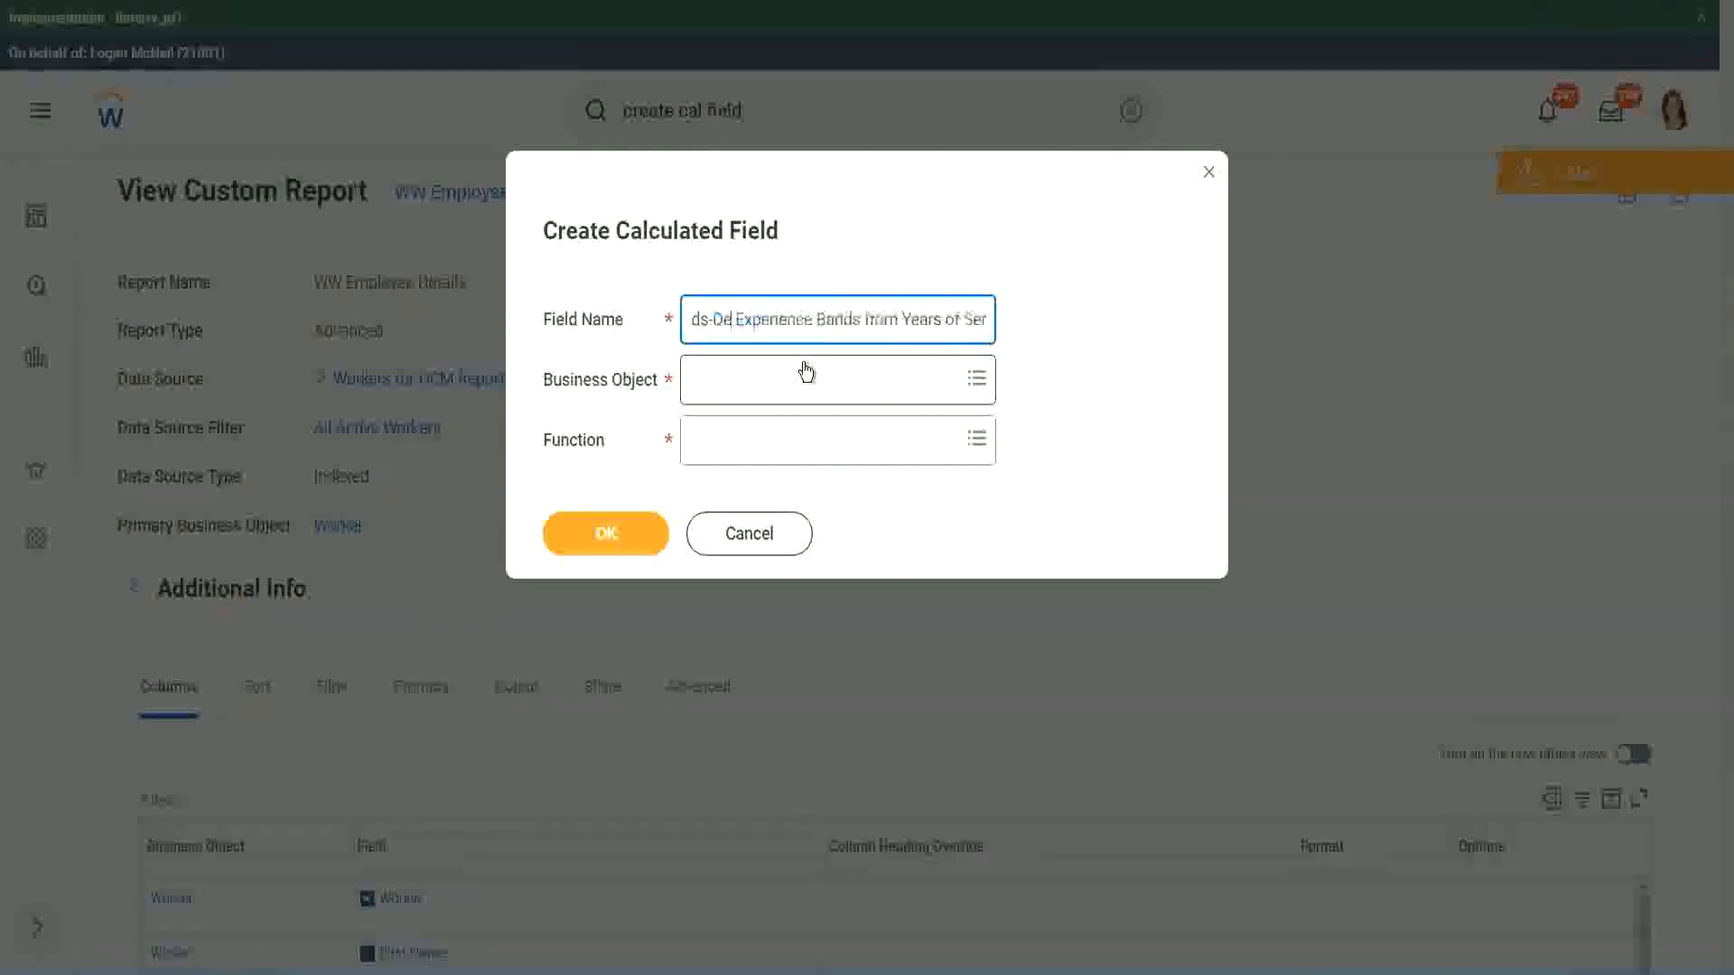
pyautogui.press('Right')
pyautogui.press('Right')
pyautogui.press('Right')
pyautogui.press('Right')
pyautogui.press('Right')
pyautogui.press('Right')
pyautogui.press('Right')
pyautogui.press('Right')
pyautogui.press('Right')
pyautogui.press('Right')
pyautogui.press('Right')
pyautogui.press('Right')
pyautogui.press('Right')
pyautogui.press('Right')
pyautogui.press('Right')
pyautogui.press('Right')
pyautogui.press('Right')
pyautogui.press('Right')
pyautogui.press('Right')
pyautogui.press('Right')
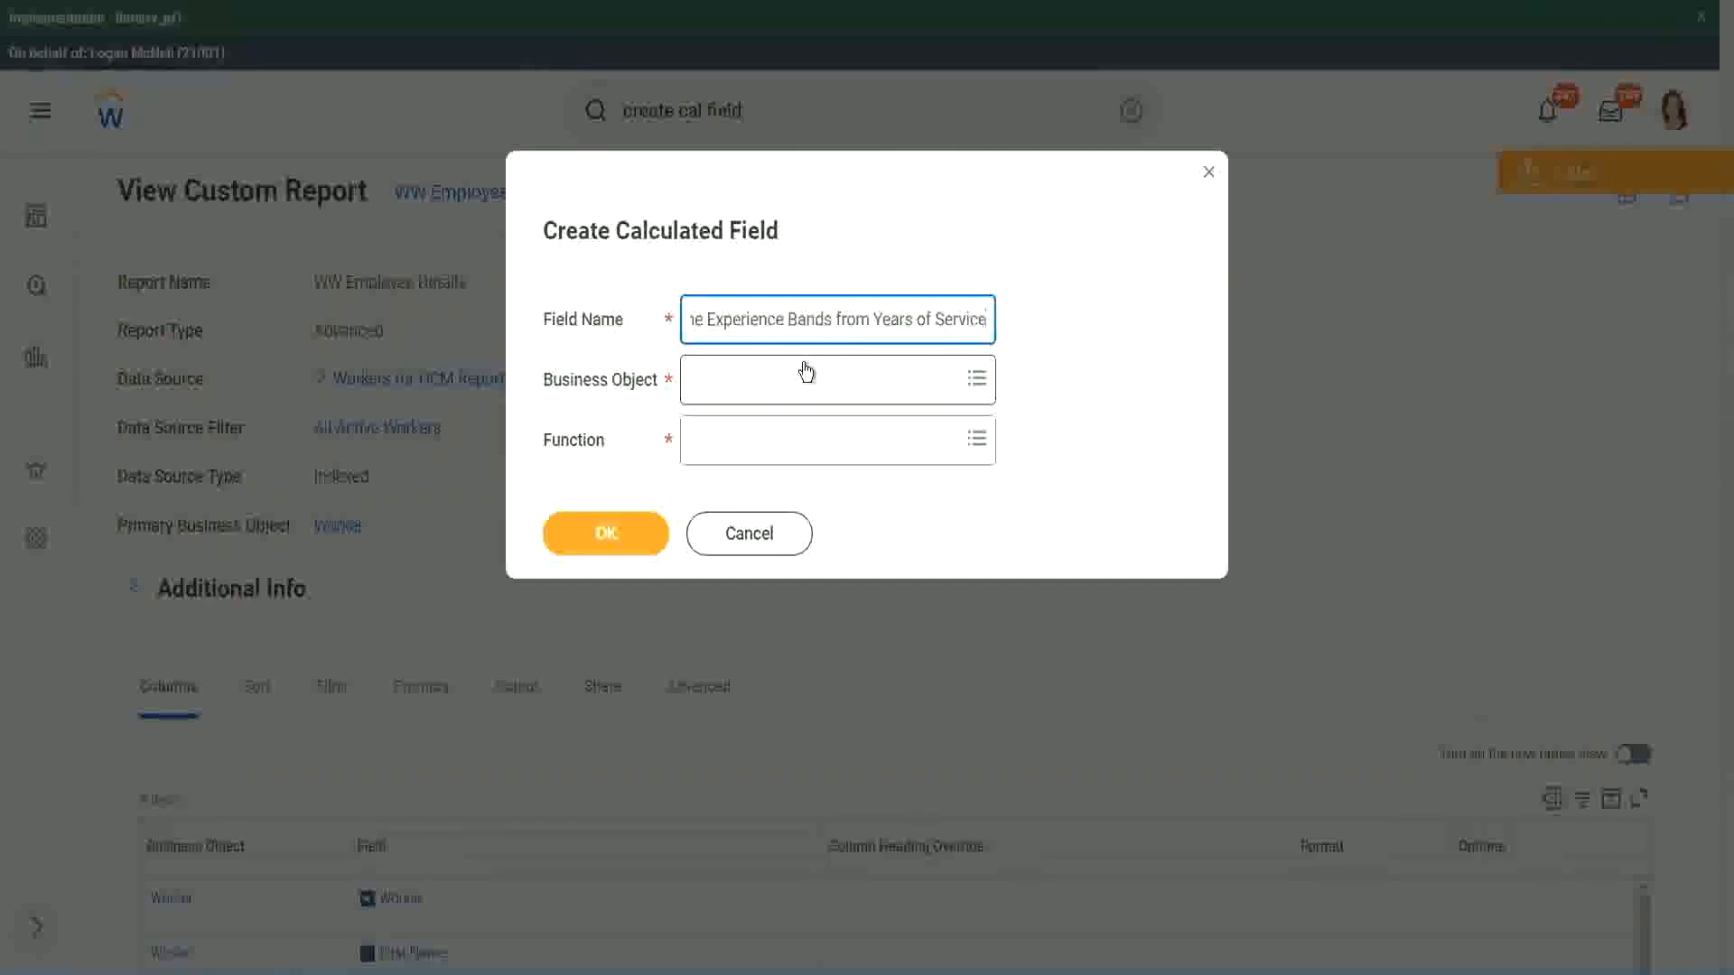
# - Set the business object to Worker and the function to Evaluate Expression Band
pyautogui.click(772, 383)
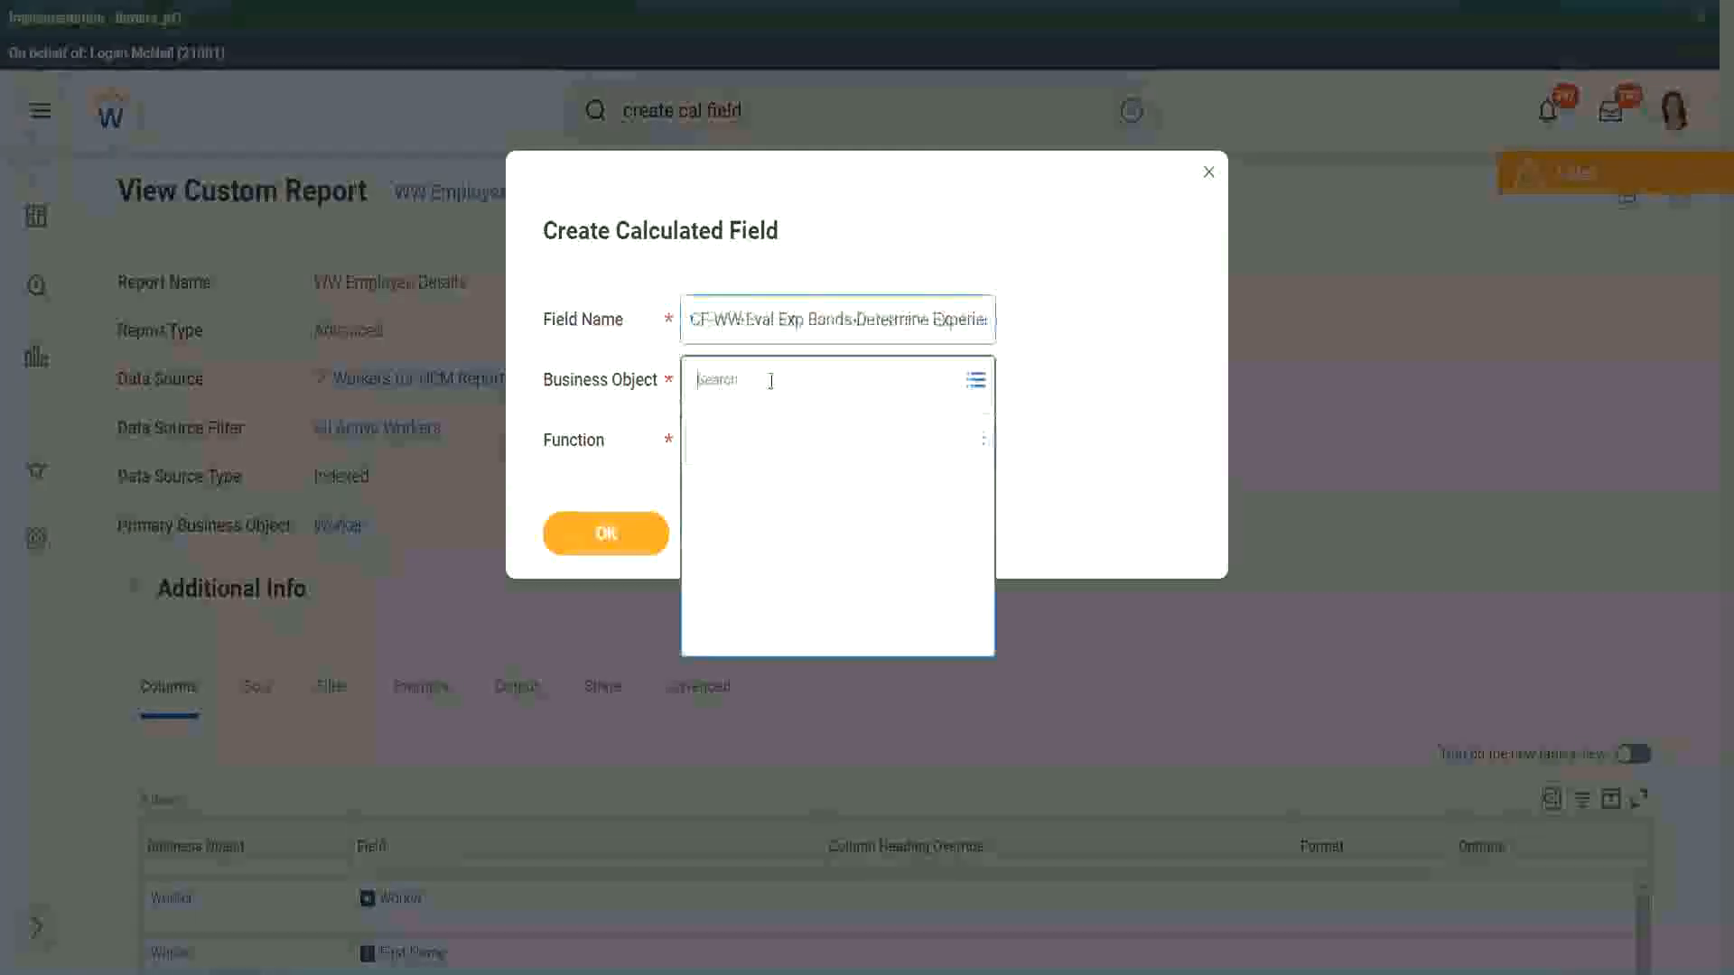
pyautogui.write('worker')
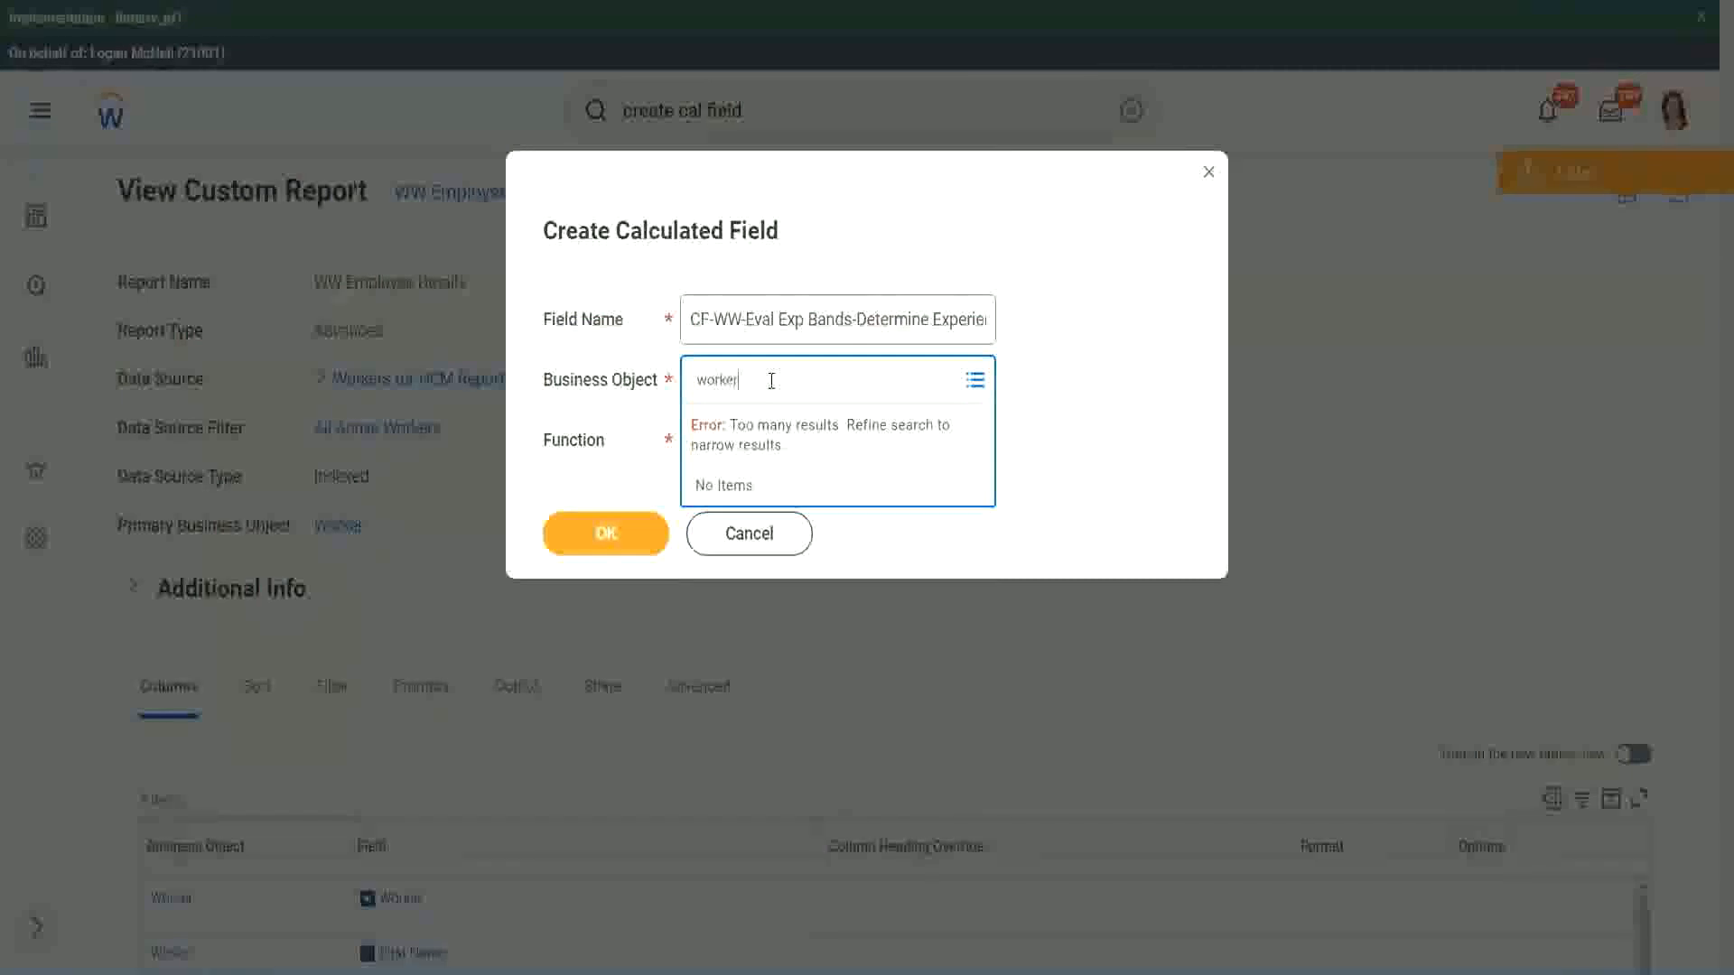
pyautogui.press('Return')
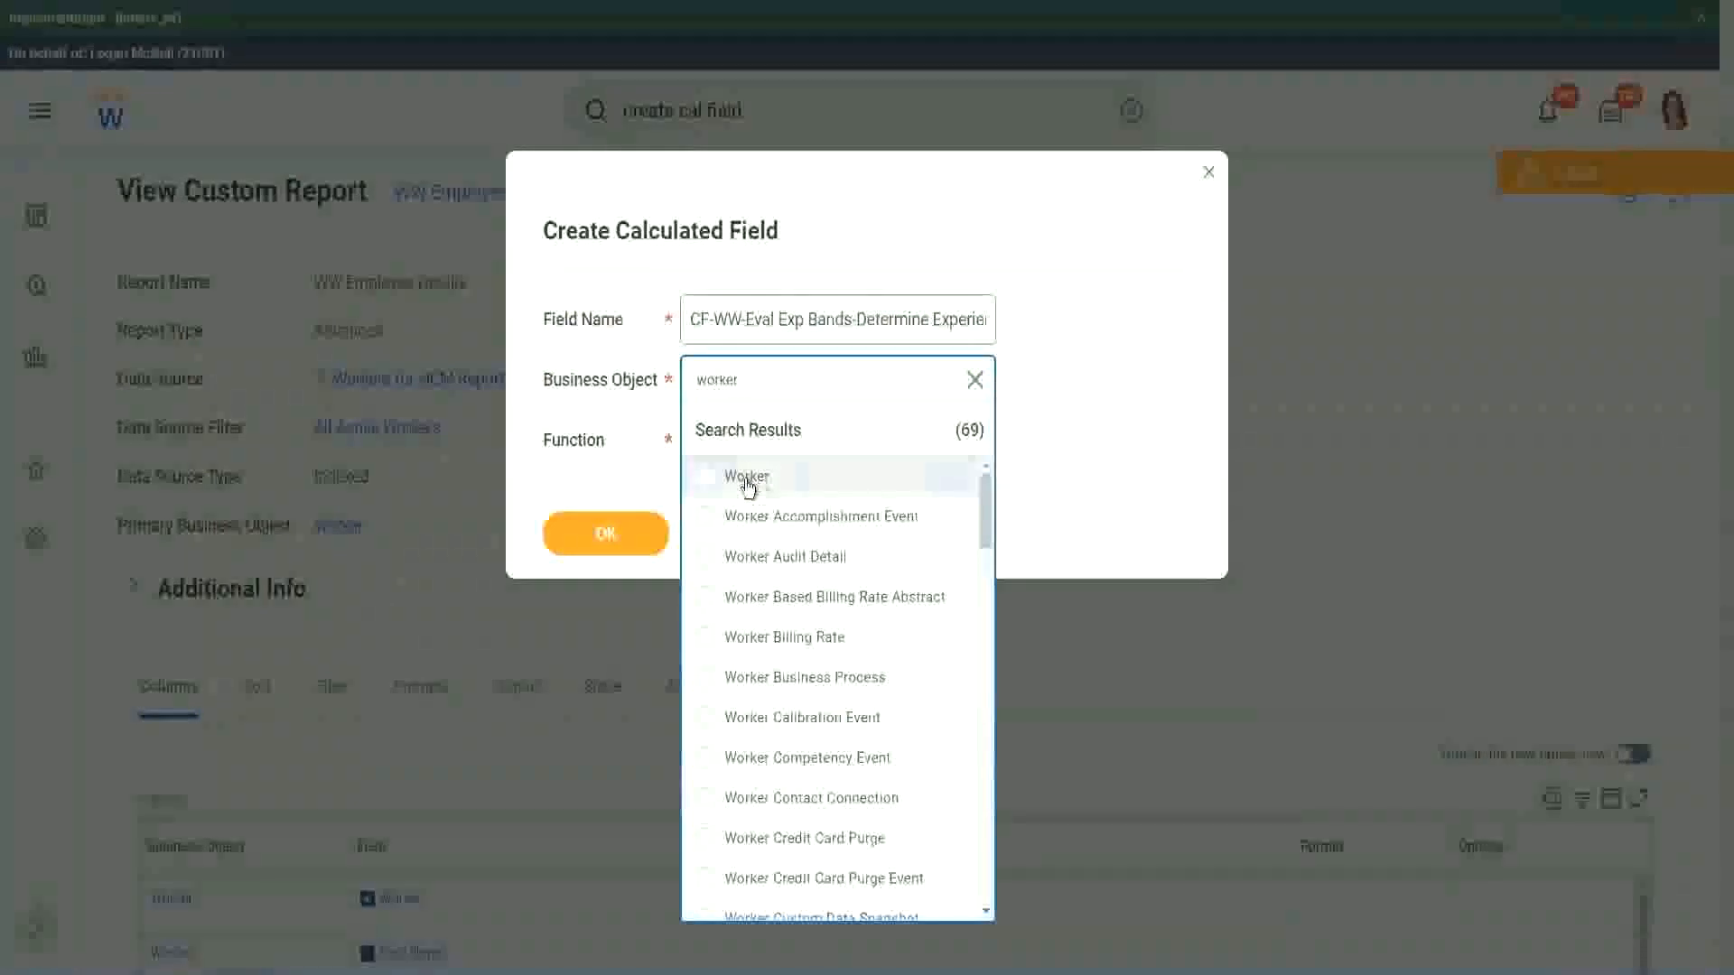
pyautogui.click(747, 479)
pyautogui.click(734, 437)
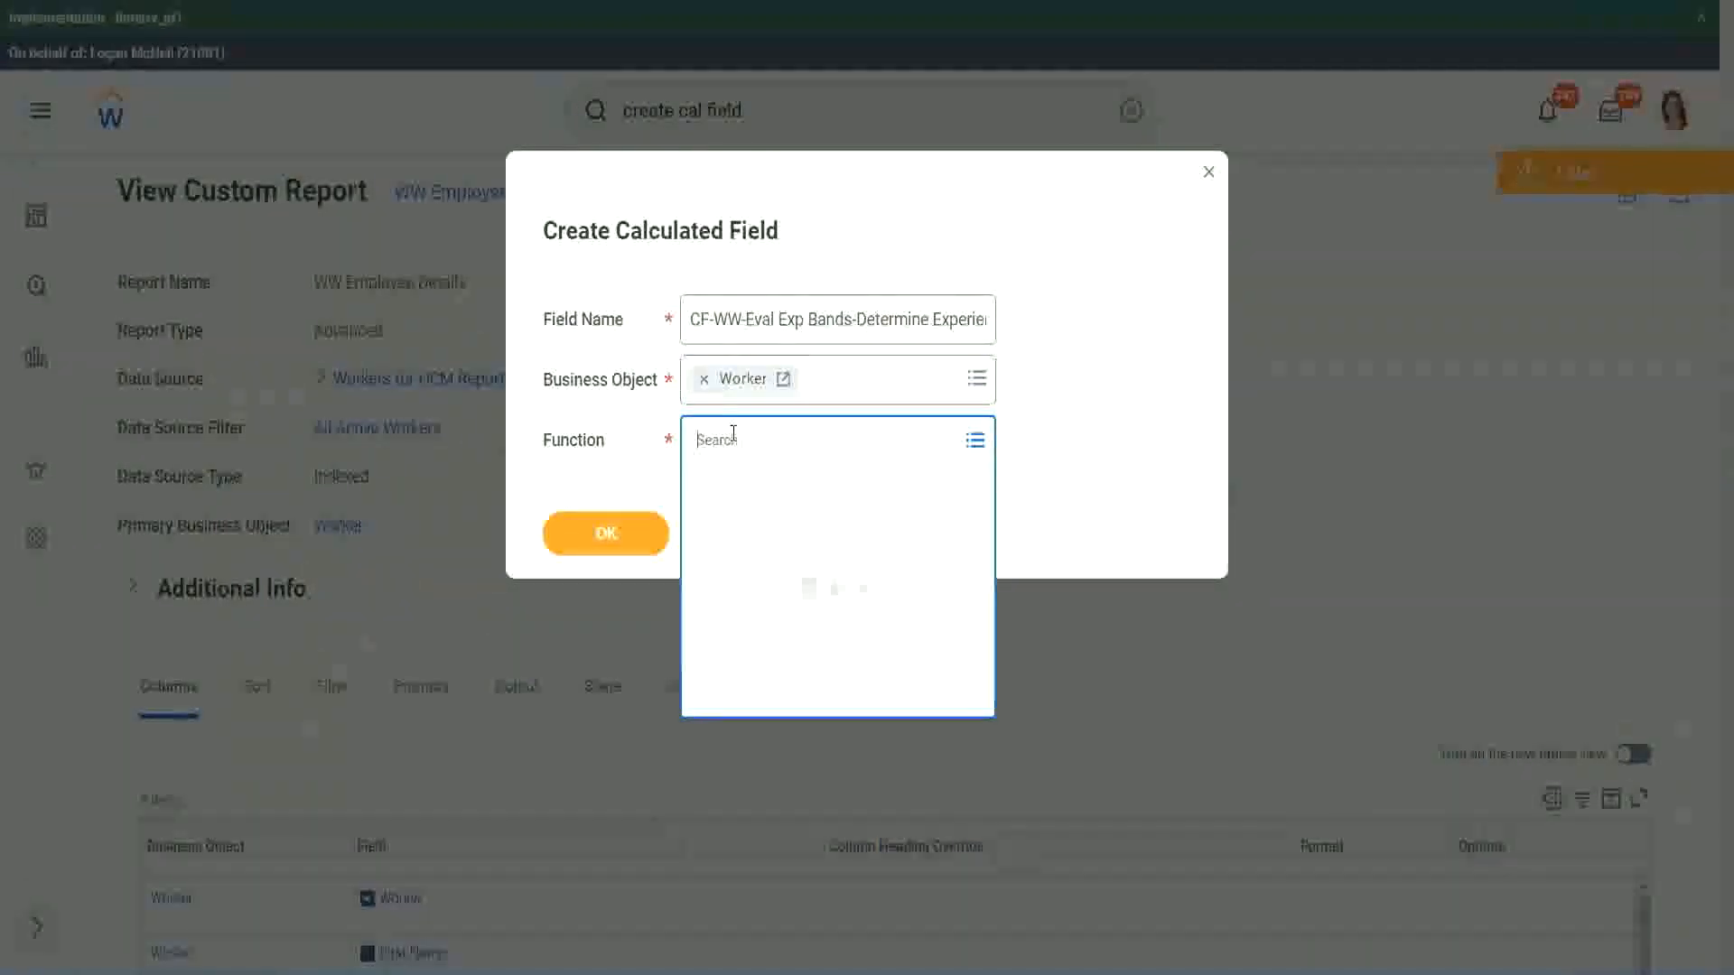
pyautogui.write('eval ex')
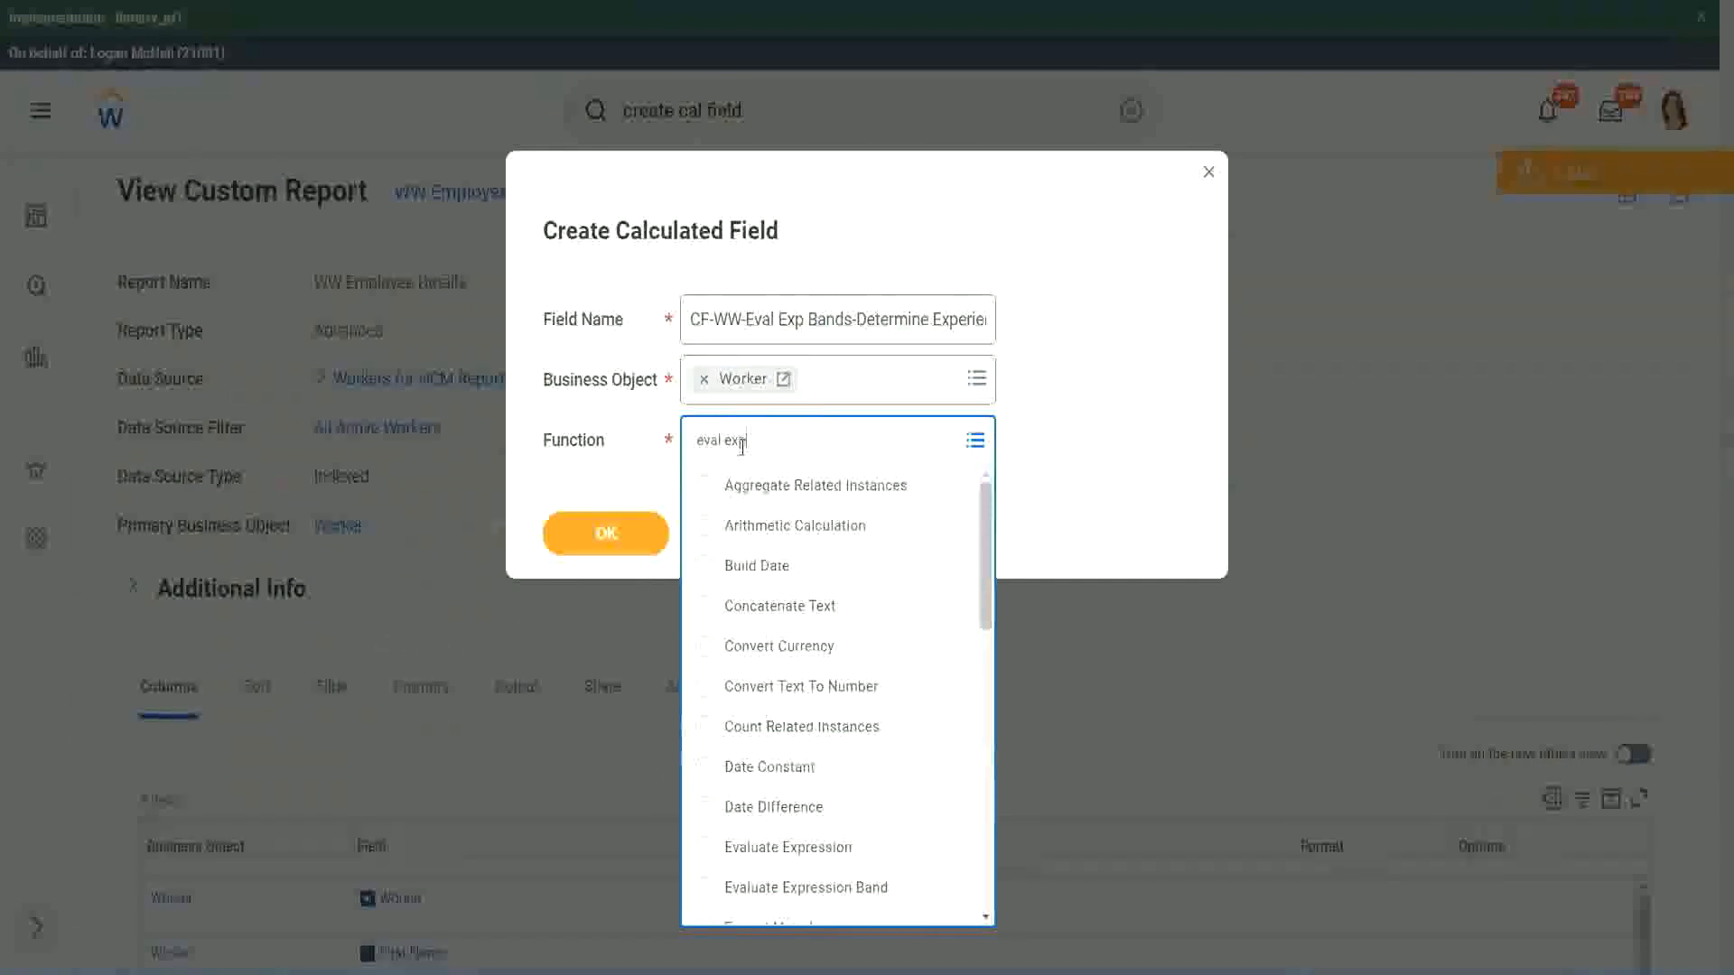
pyautogui.write('p')
pyautogui.press('Return')
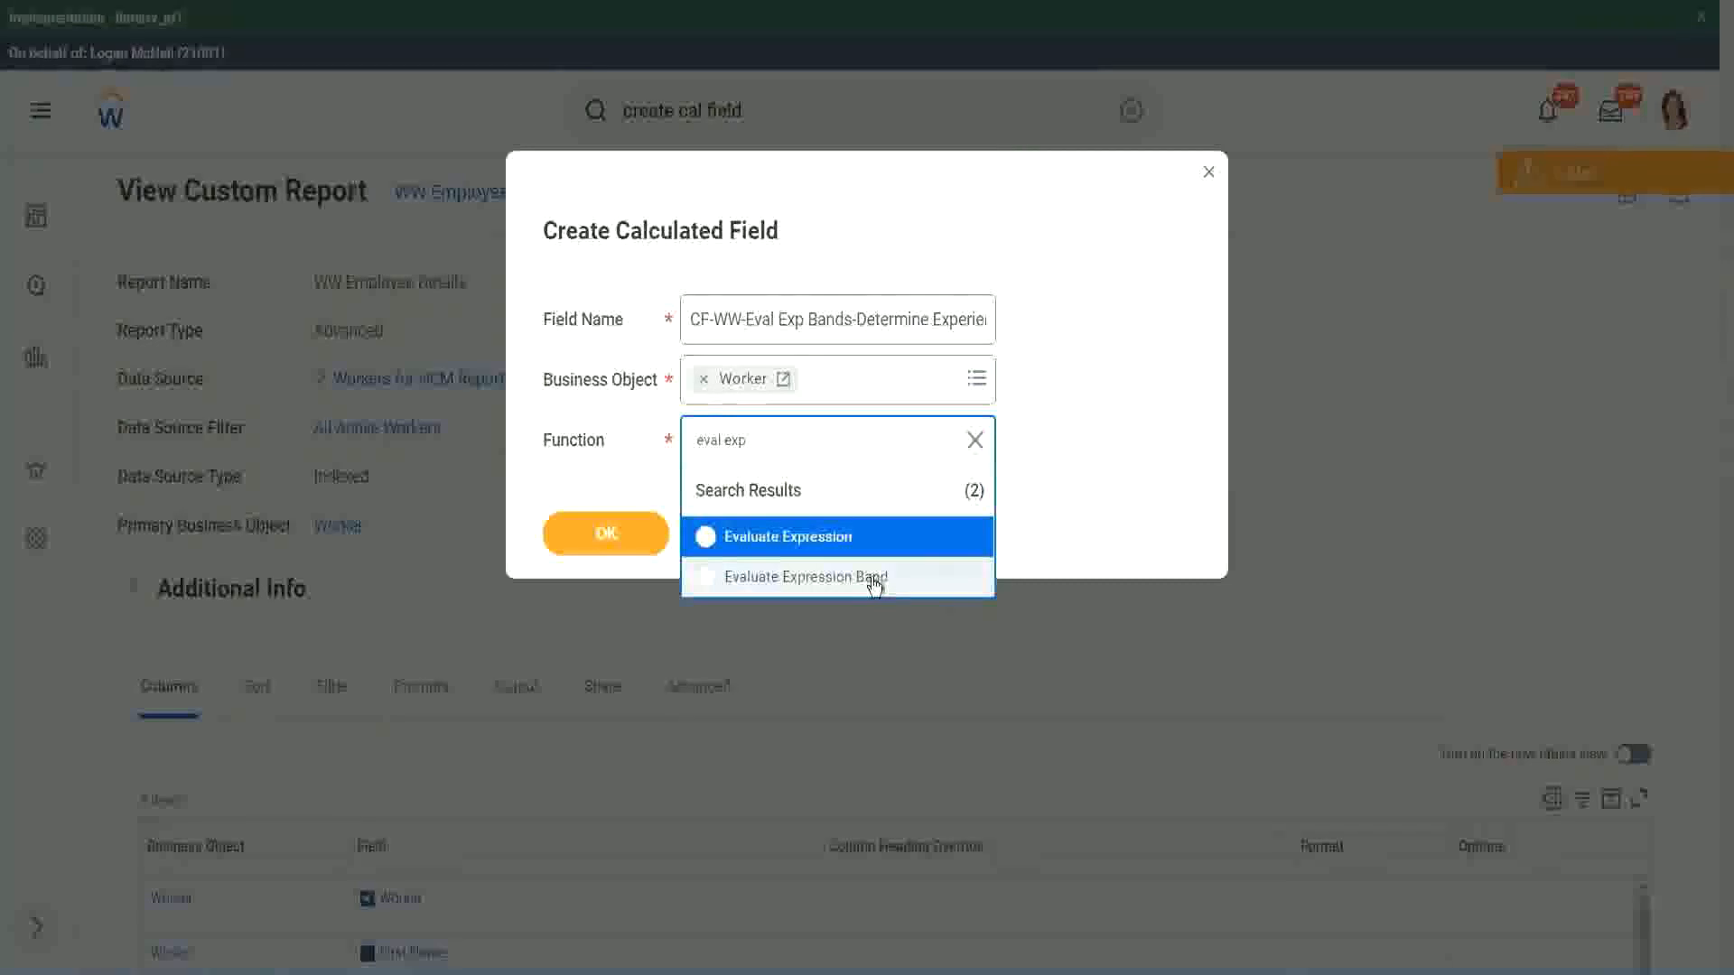
pyautogui.click(874, 582)
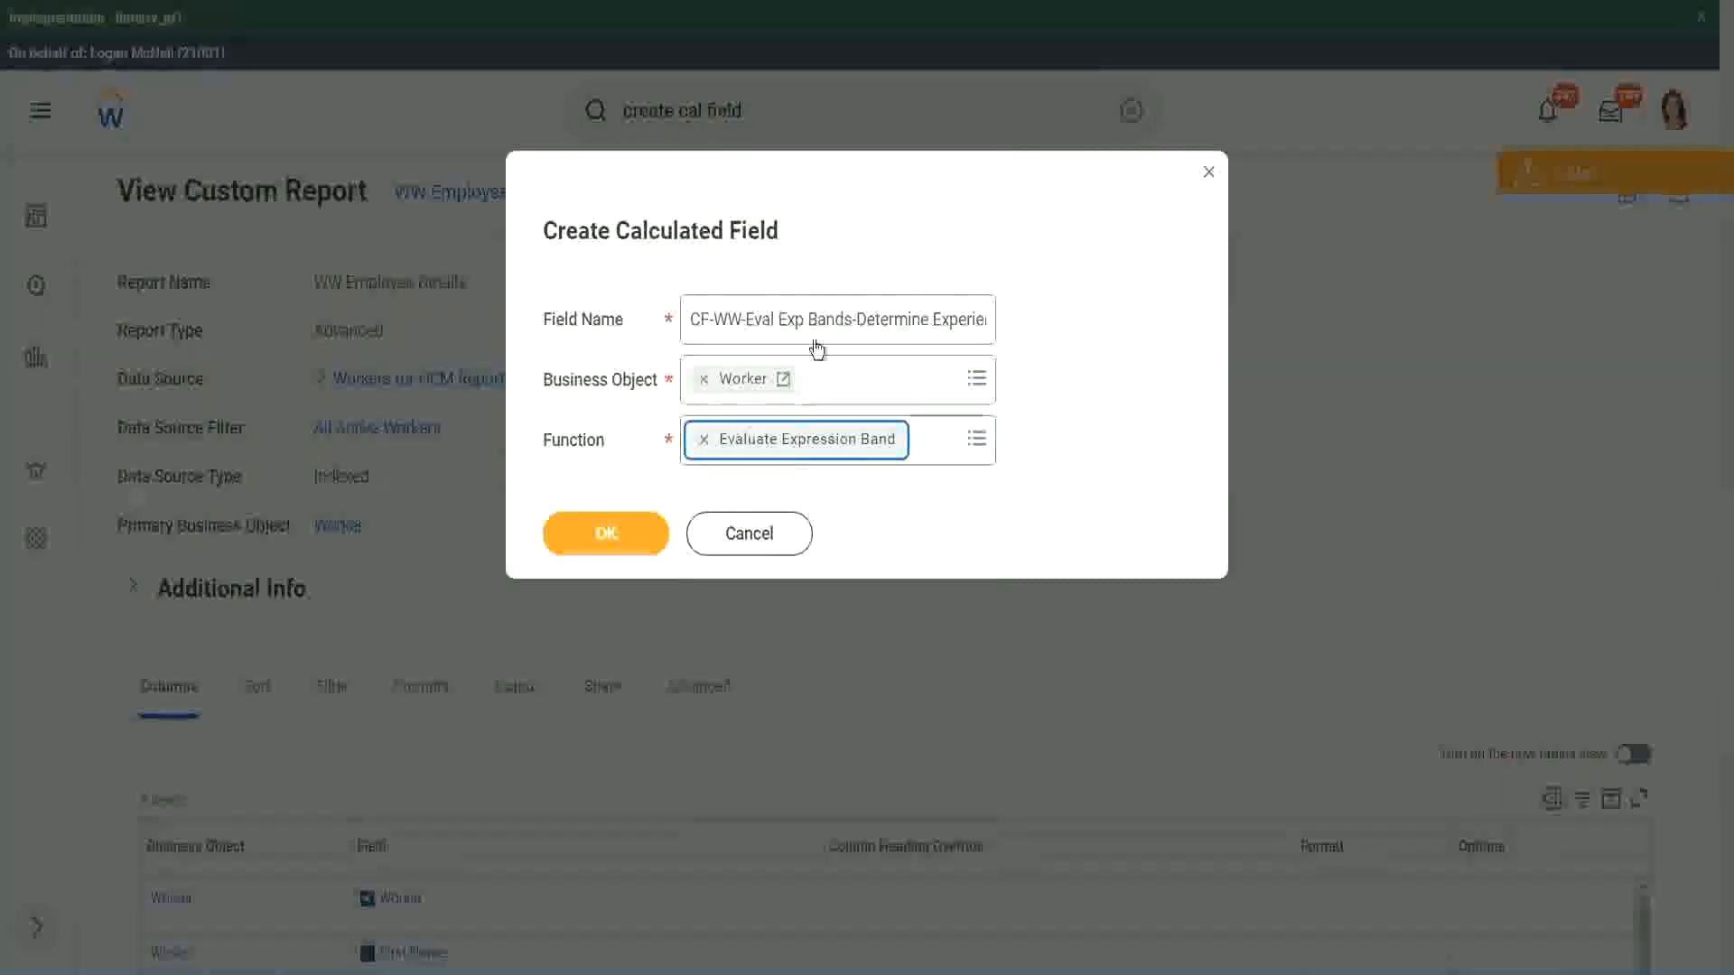
# - Change "Bands" to "Band" after "Eval Exp" in the field name and continue to the calculation definition
pyautogui.click(849, 318)
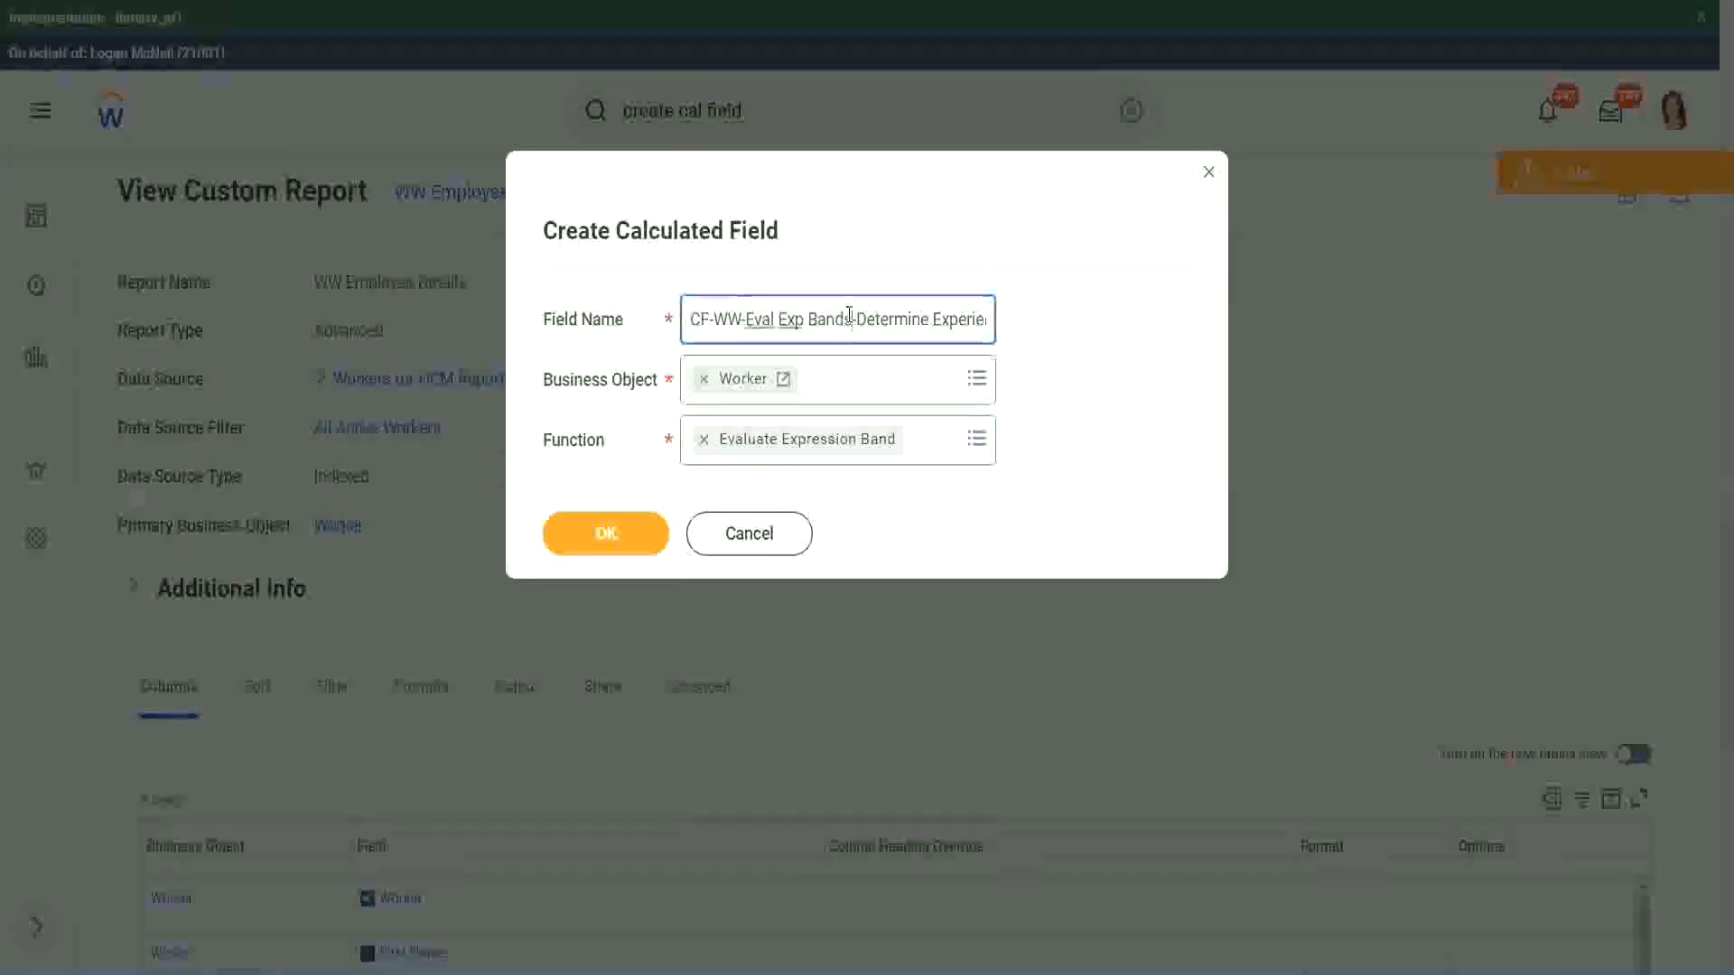
pyautogui.press('BackSpace')
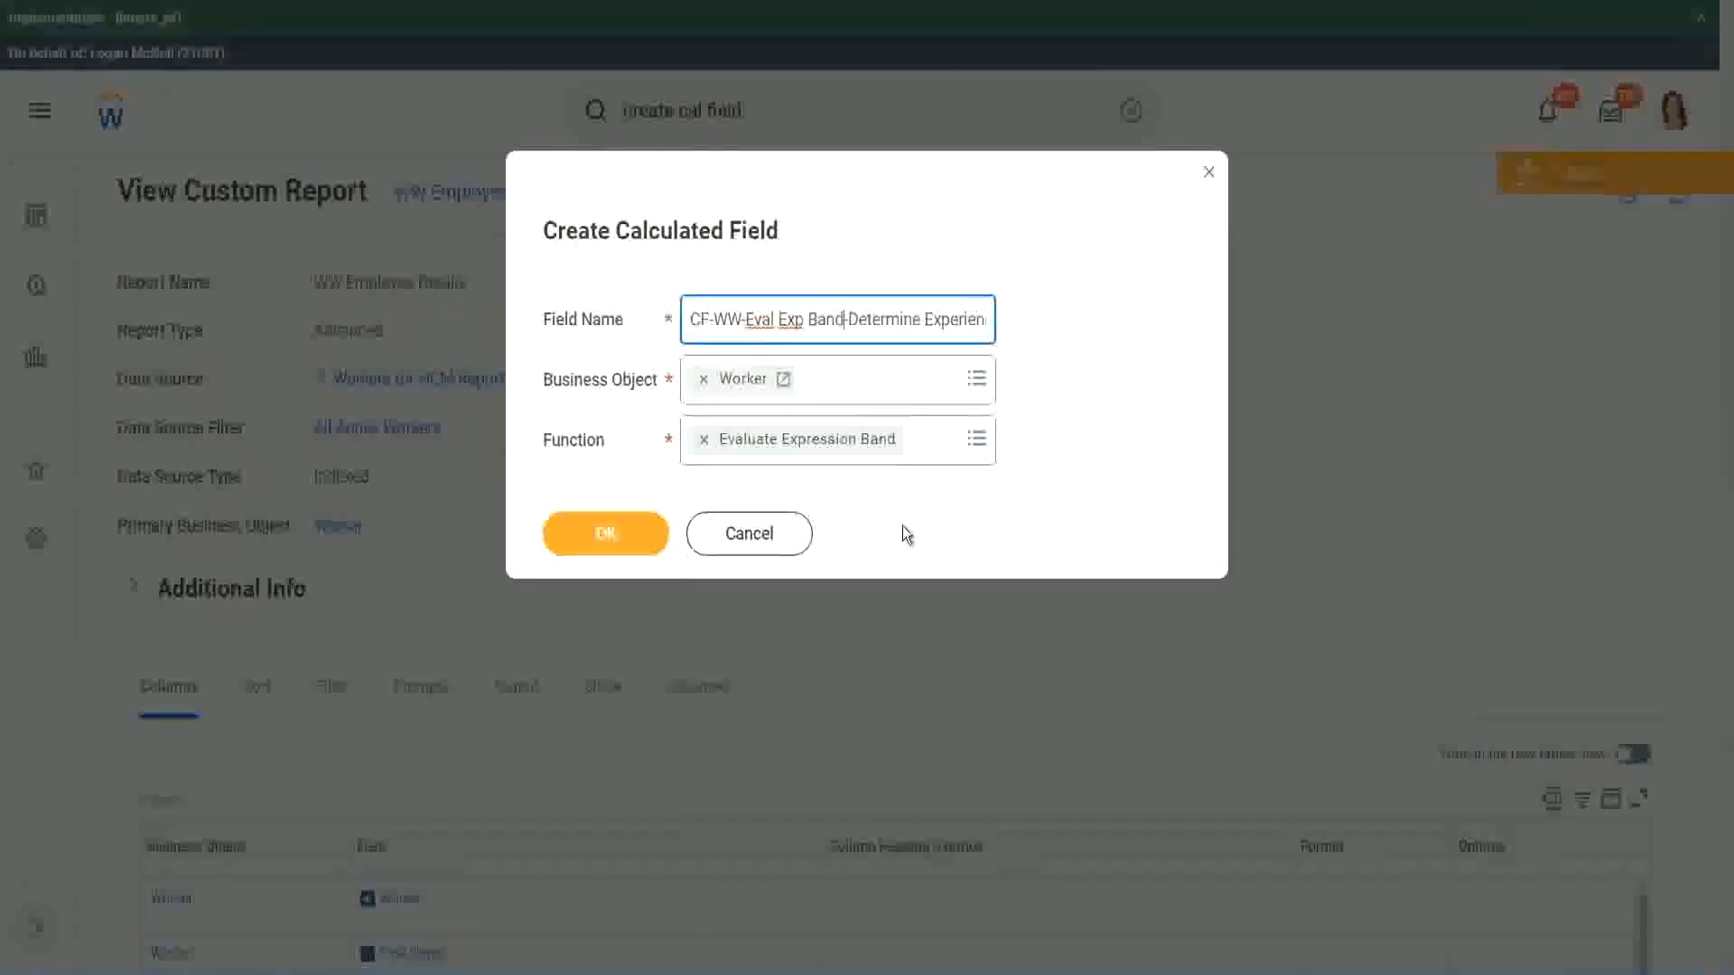
pyautogui.click(614, 537)
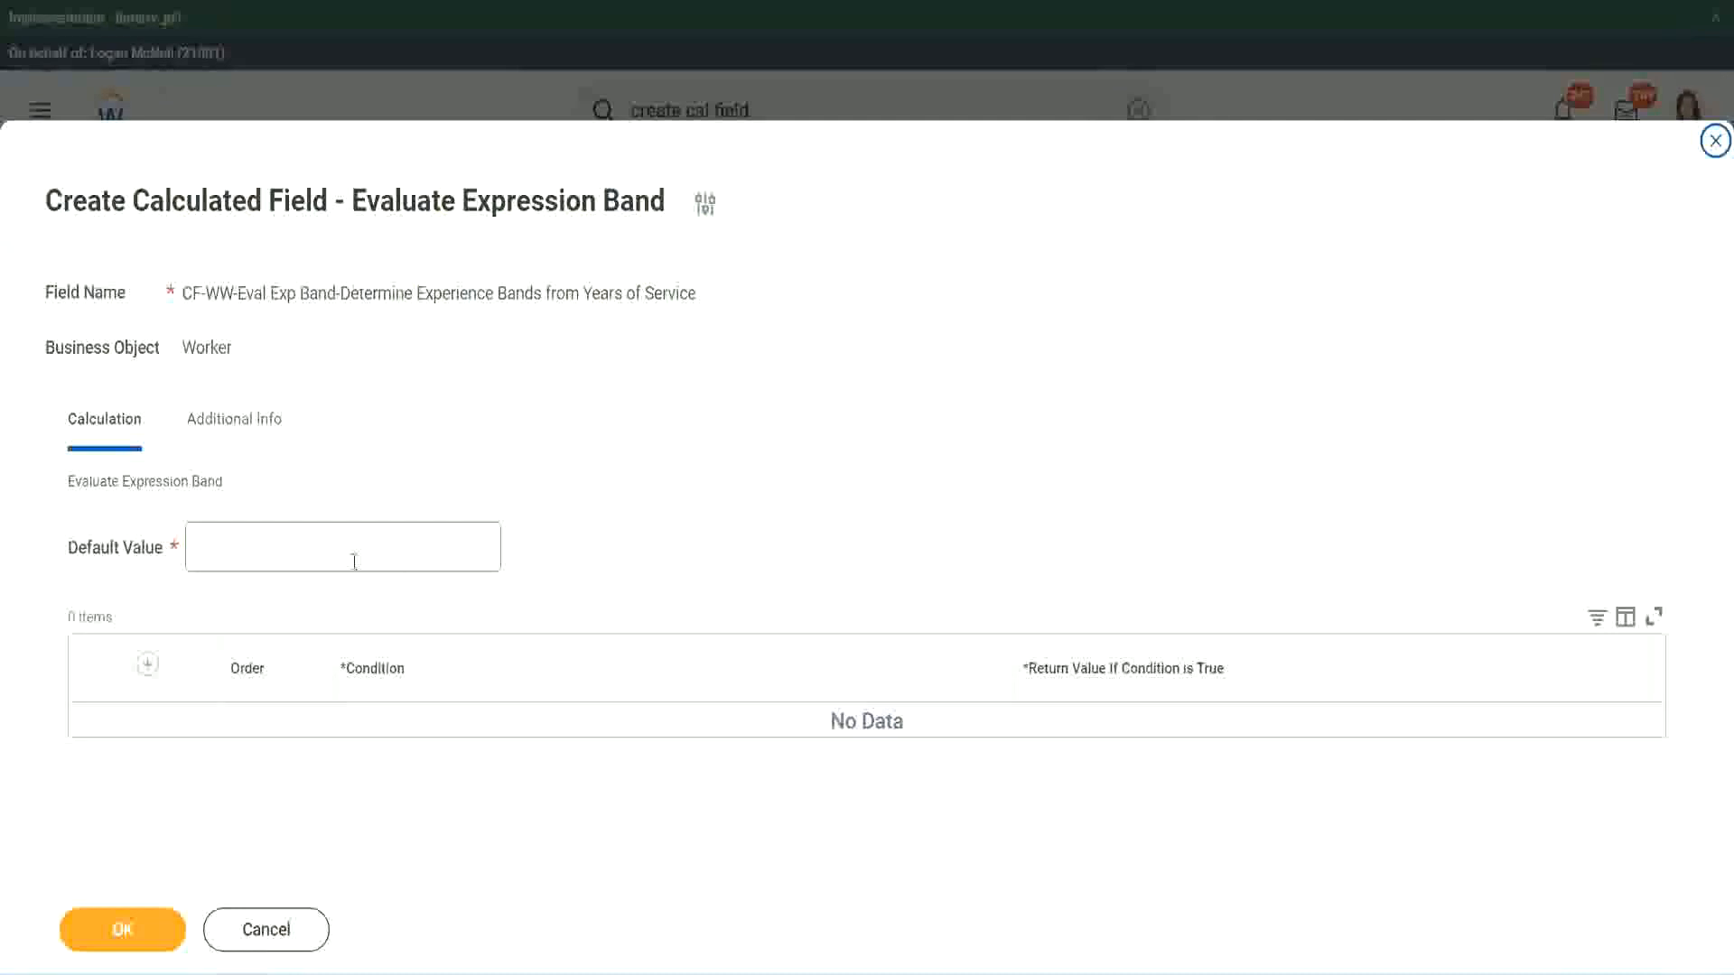
# - Set the default value to "-" and add the first condition row
pyautogui.click(251, 557)
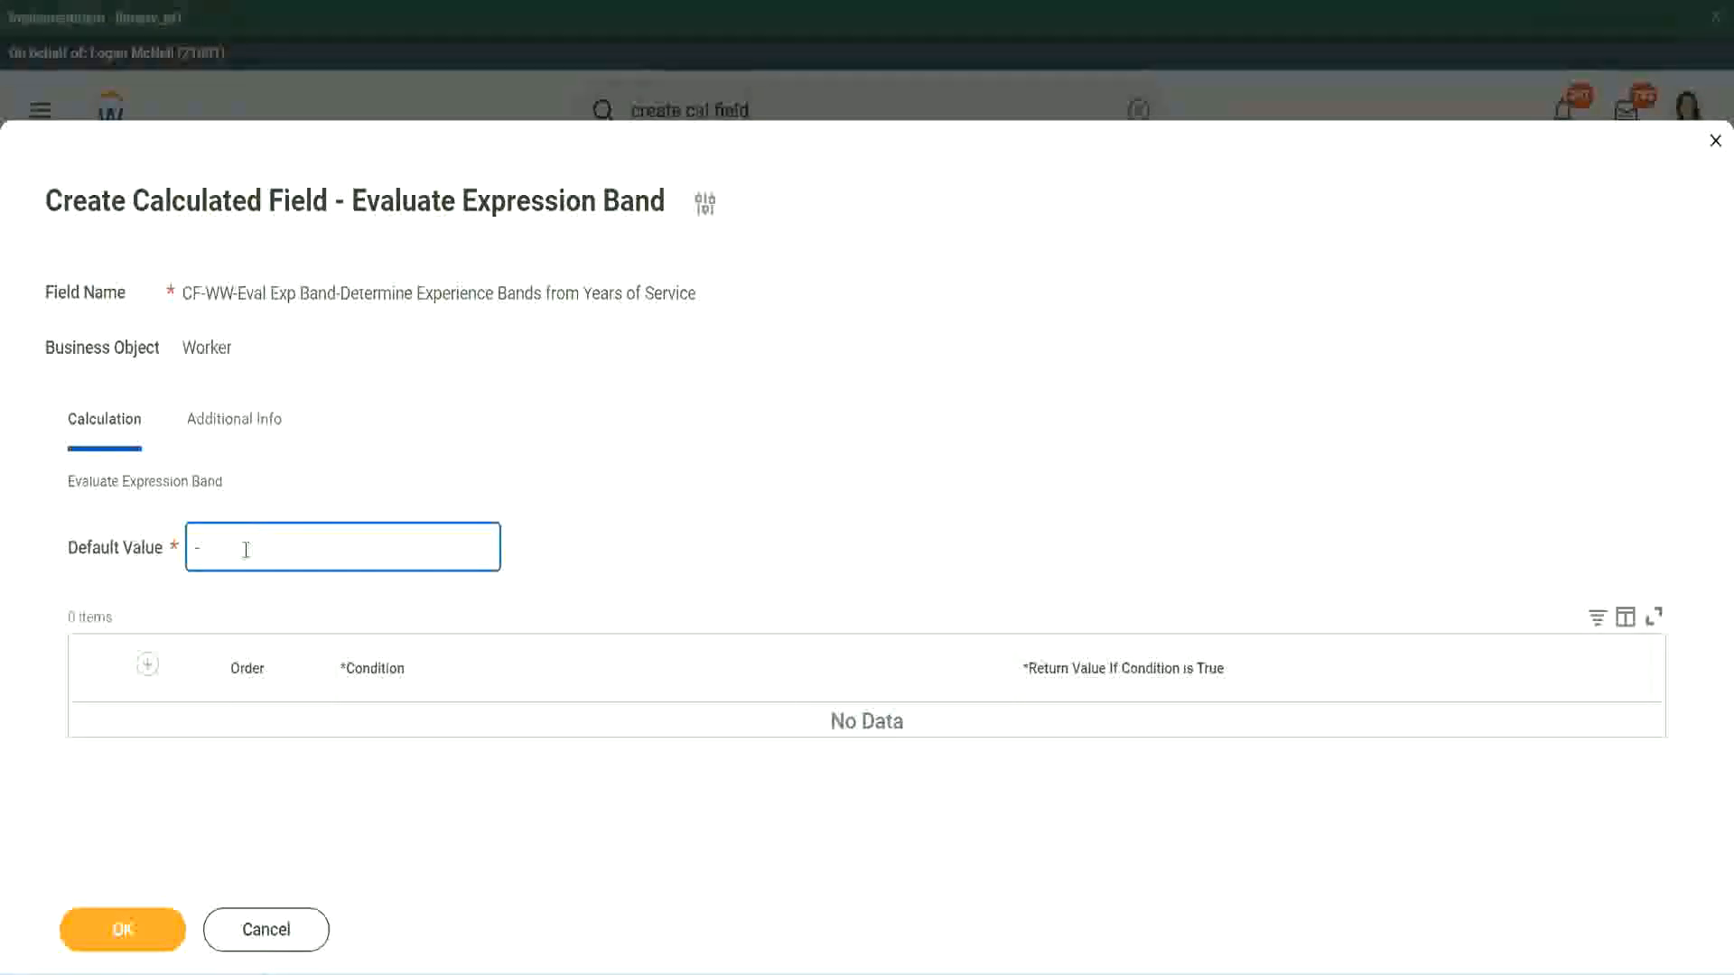
pyautogui.click(147, 665)
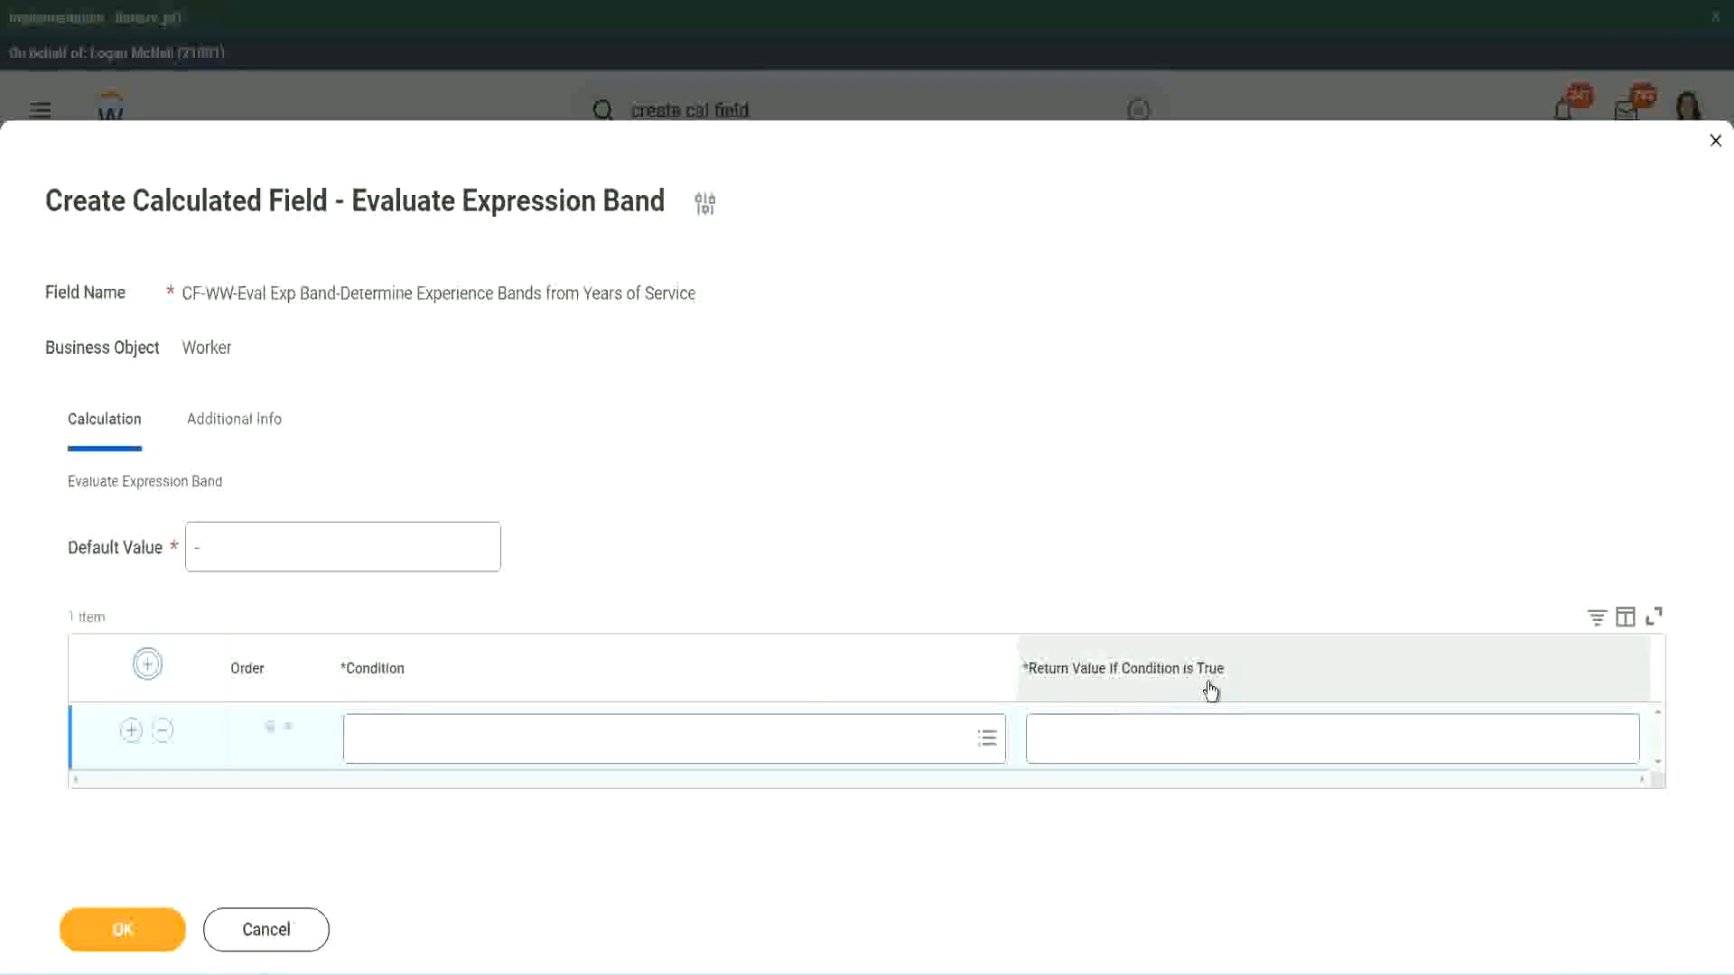
pyautogui.click(1129, 737)
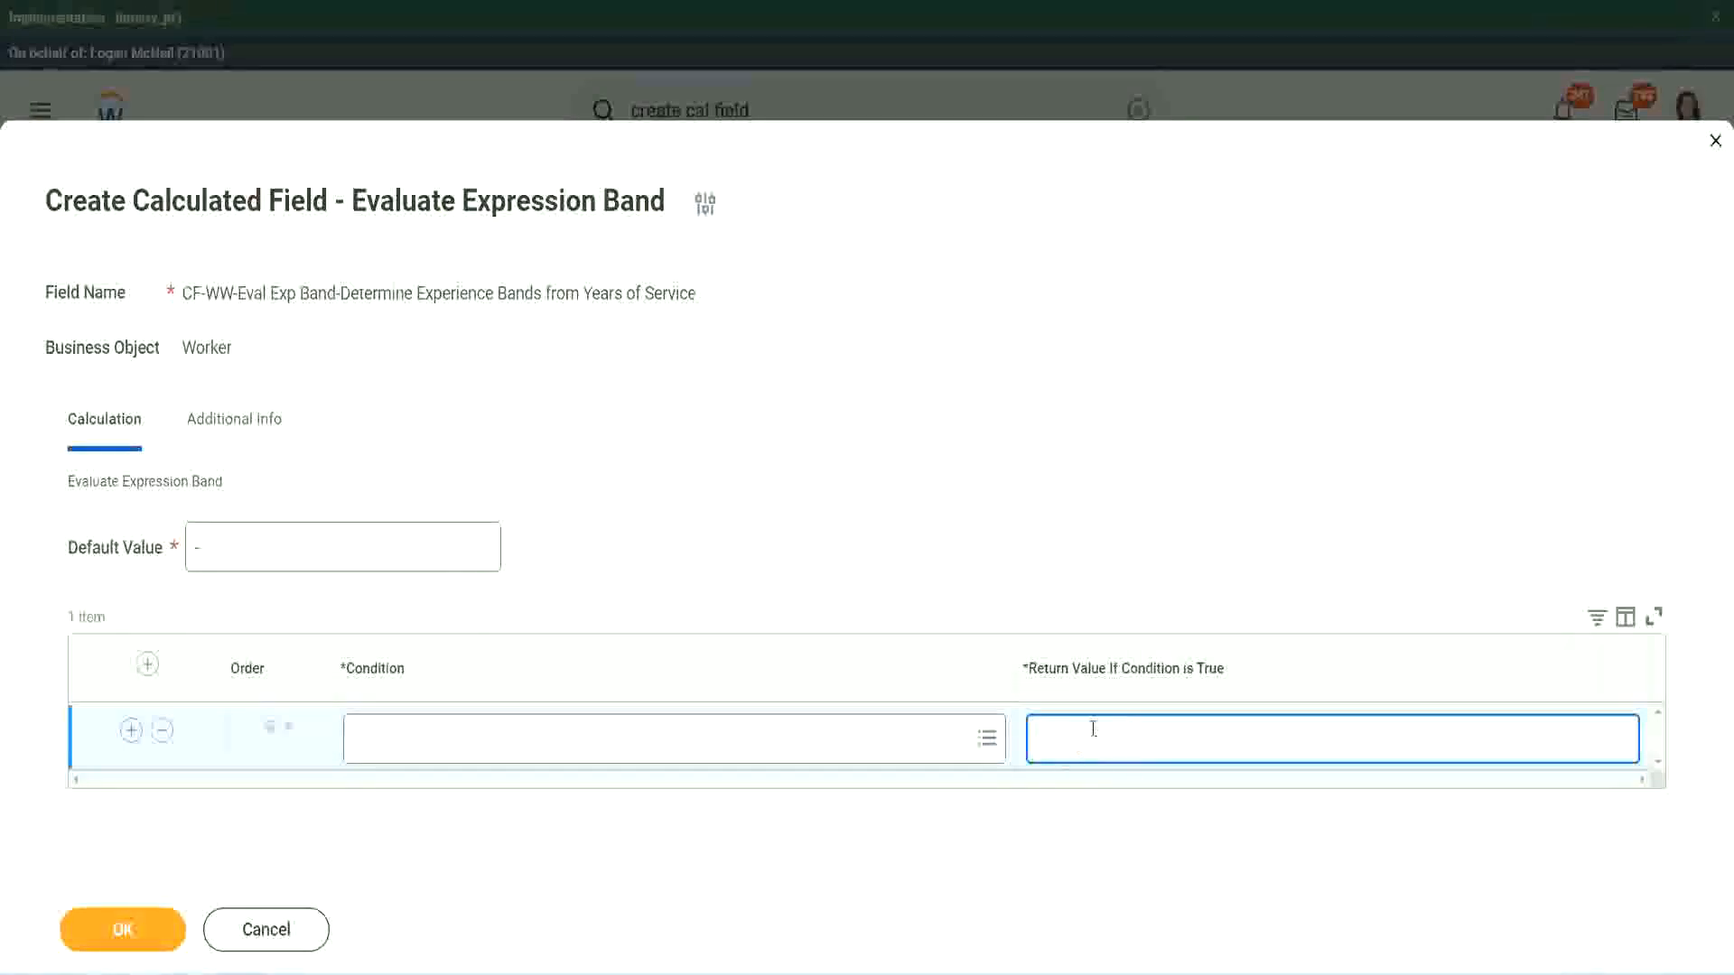
pyautogui.write('adkadjaidjaijdiaj')
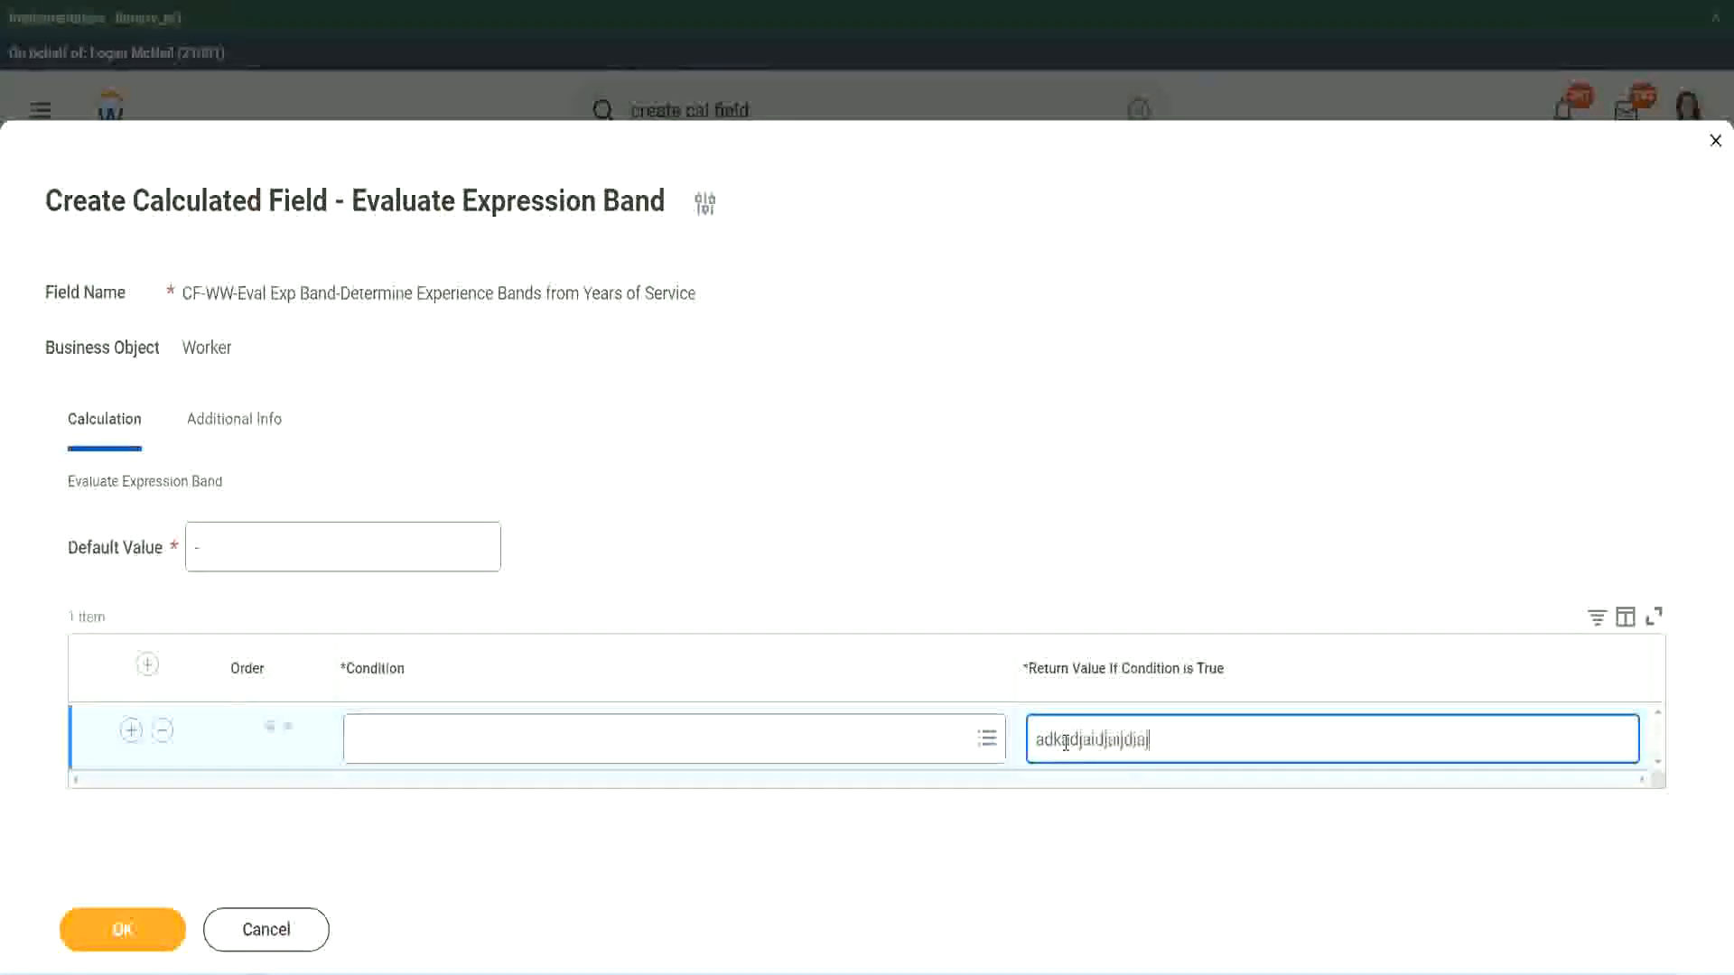
pyautogui.press('BackSpace')
pyautogui.press('BackSpace')
pyautogui.press('BackSpace')
pyautogui.press('BackSpace')
pyautogui.press('BackSpace')
pyautogui.press('BackSpace')
pyautogui.press('BackSpace')
pyautogui.press('BackSpace')
pyautogui.press('BackSpace')
pyautogui.press('BackSpace')
pyautogui.press('BackSpace')
pyautogui.press('BackSpace')
pyautogui.press('BackSpace')
pyautogui.press('BackSpace')
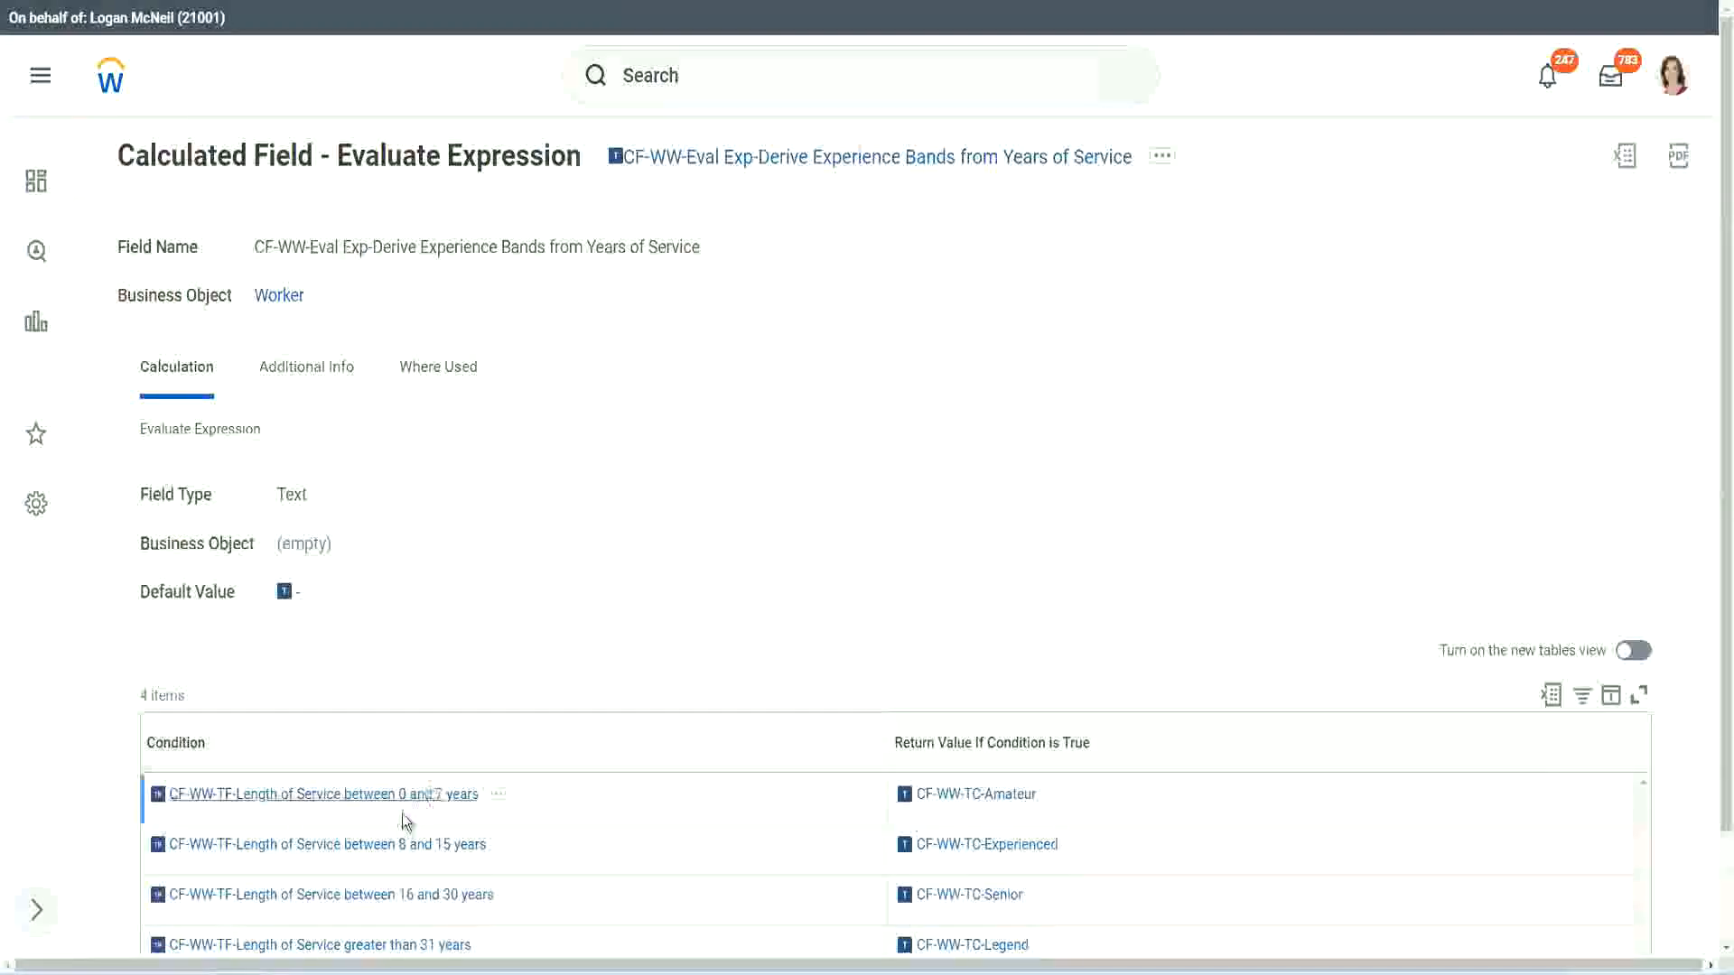
# - Set the first condition to CF-WW-TF-Length of Service between 0 and 7 years, copied from the existing field, with return value Amateur
pyautogui.rightClick(399, 806)
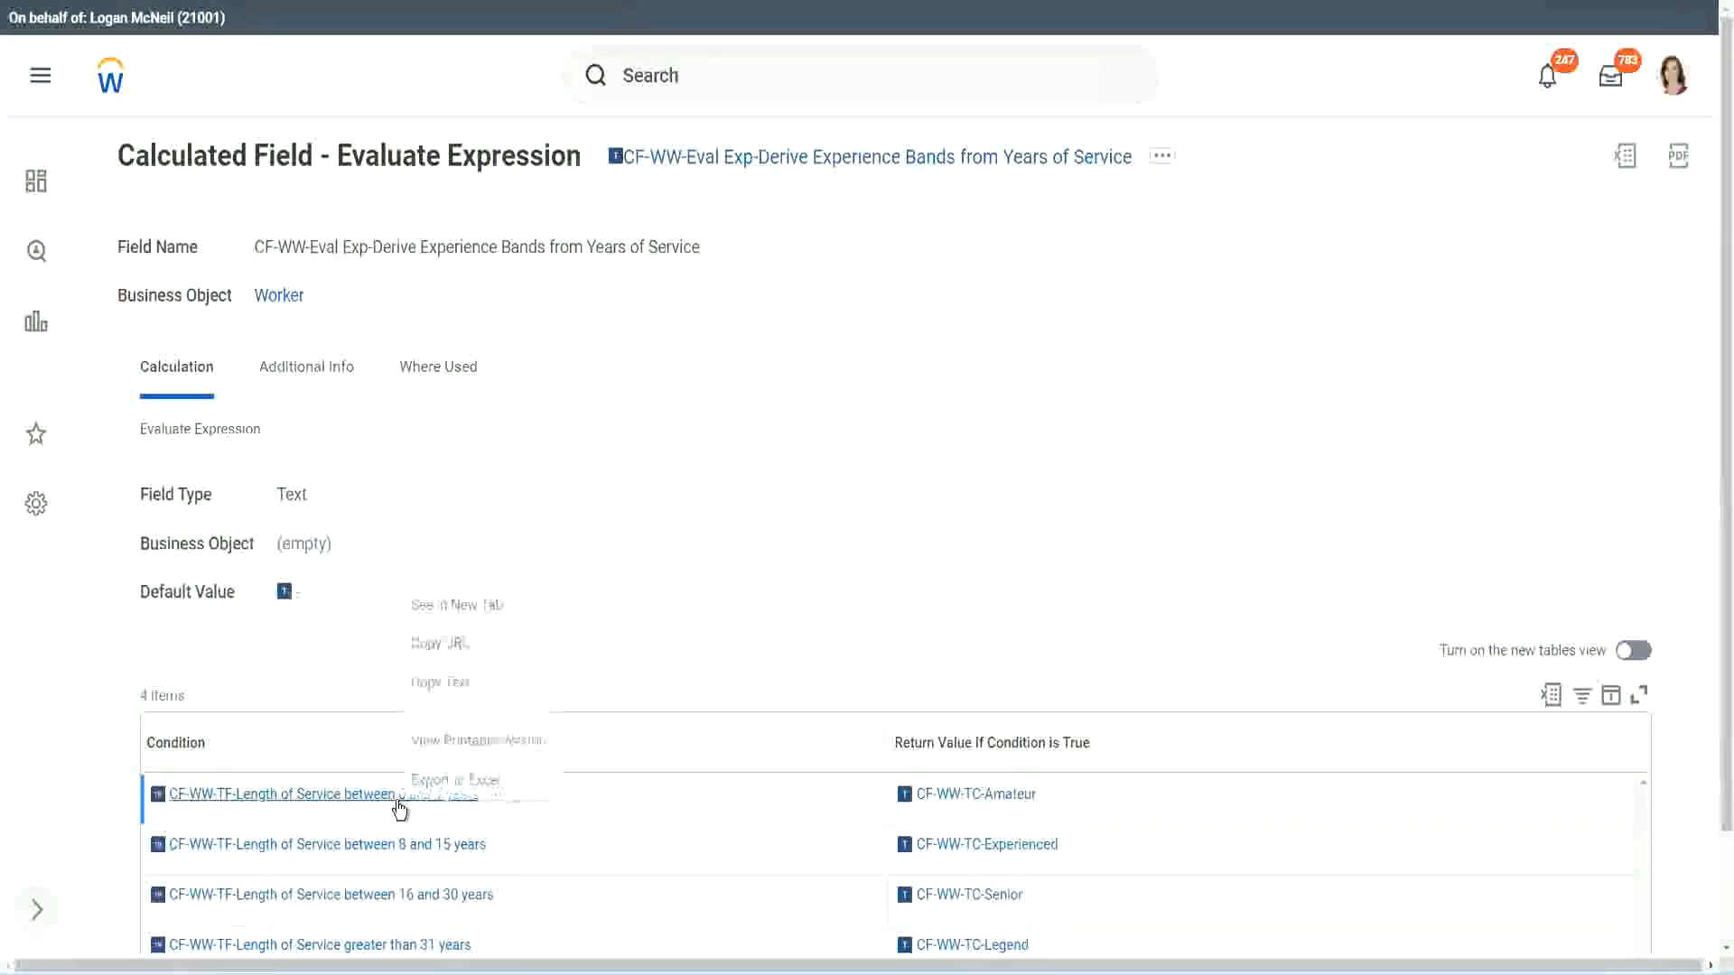
pyautogui.click(462, 684)
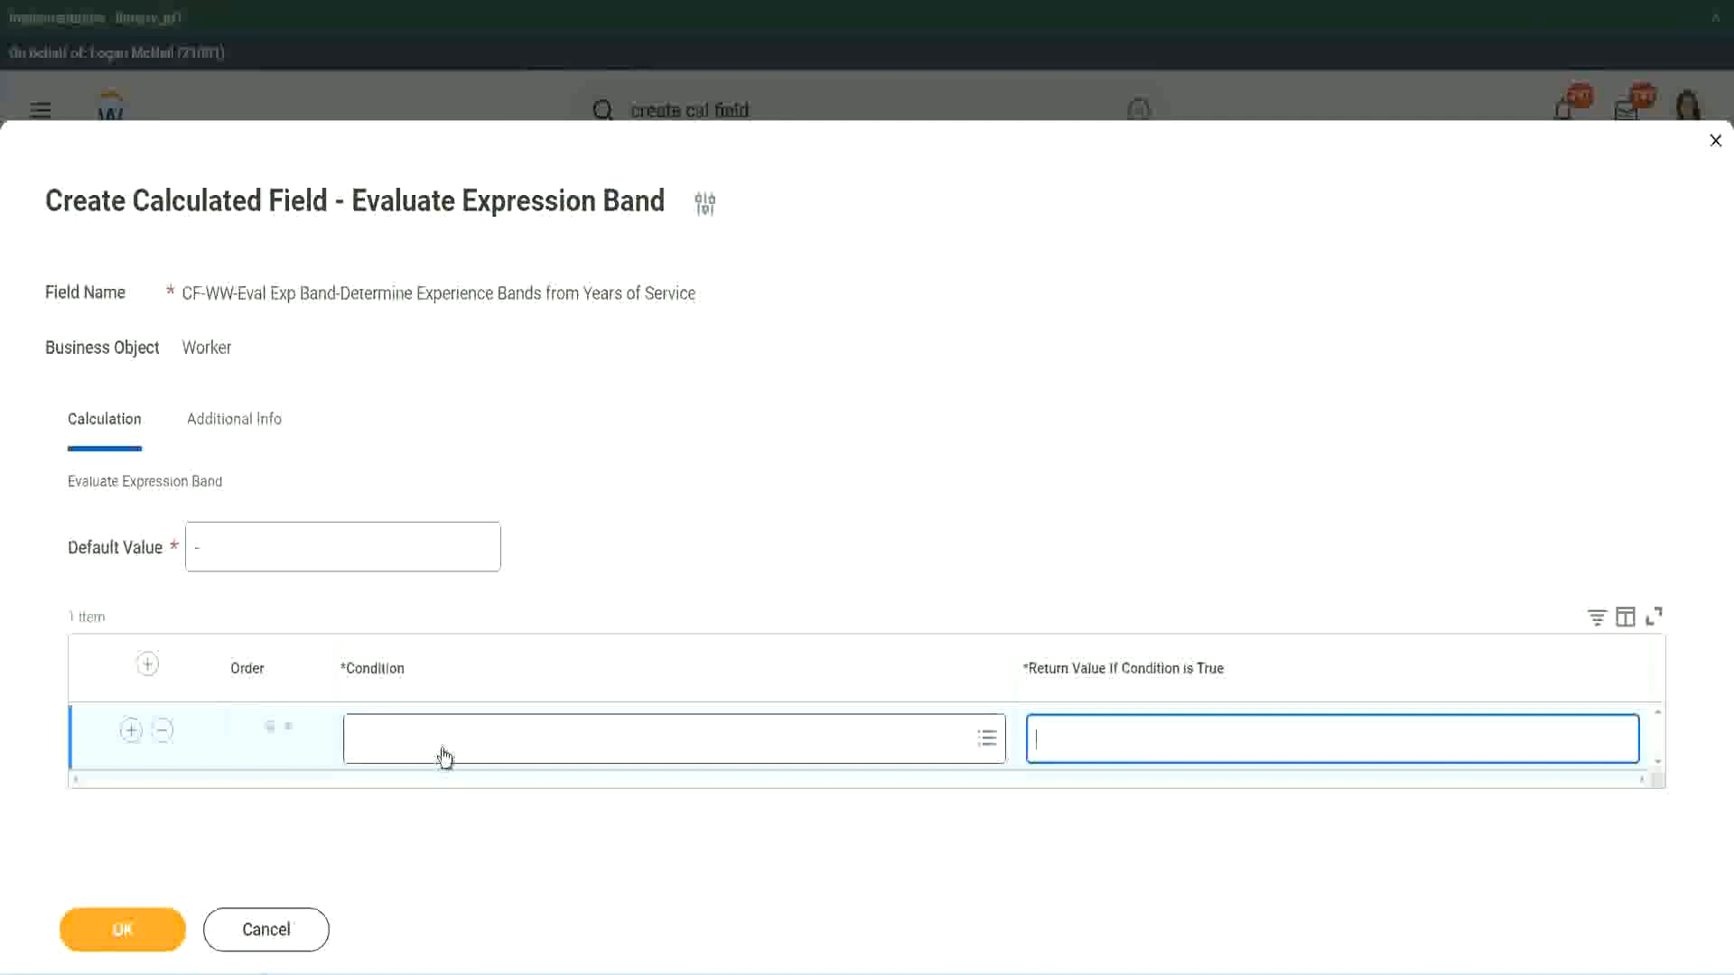
pyautogui.click(443, 748)
pyautogui.hotkey('ctrl', 'v')
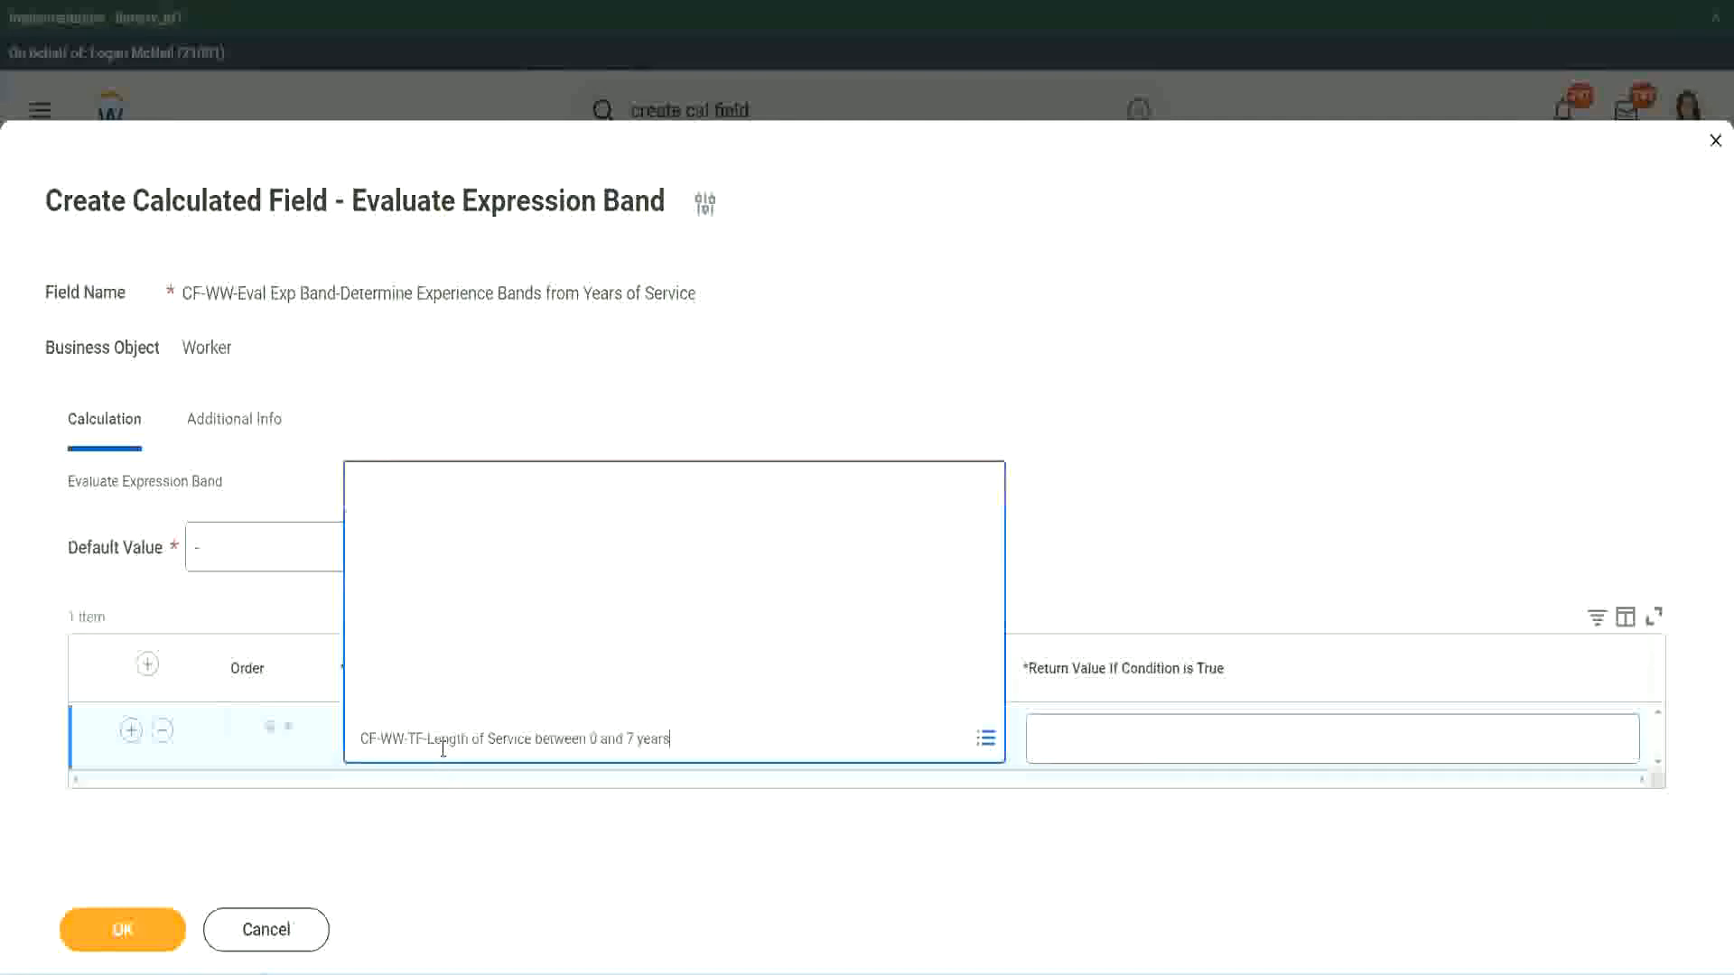
pyautogui.press('Return')
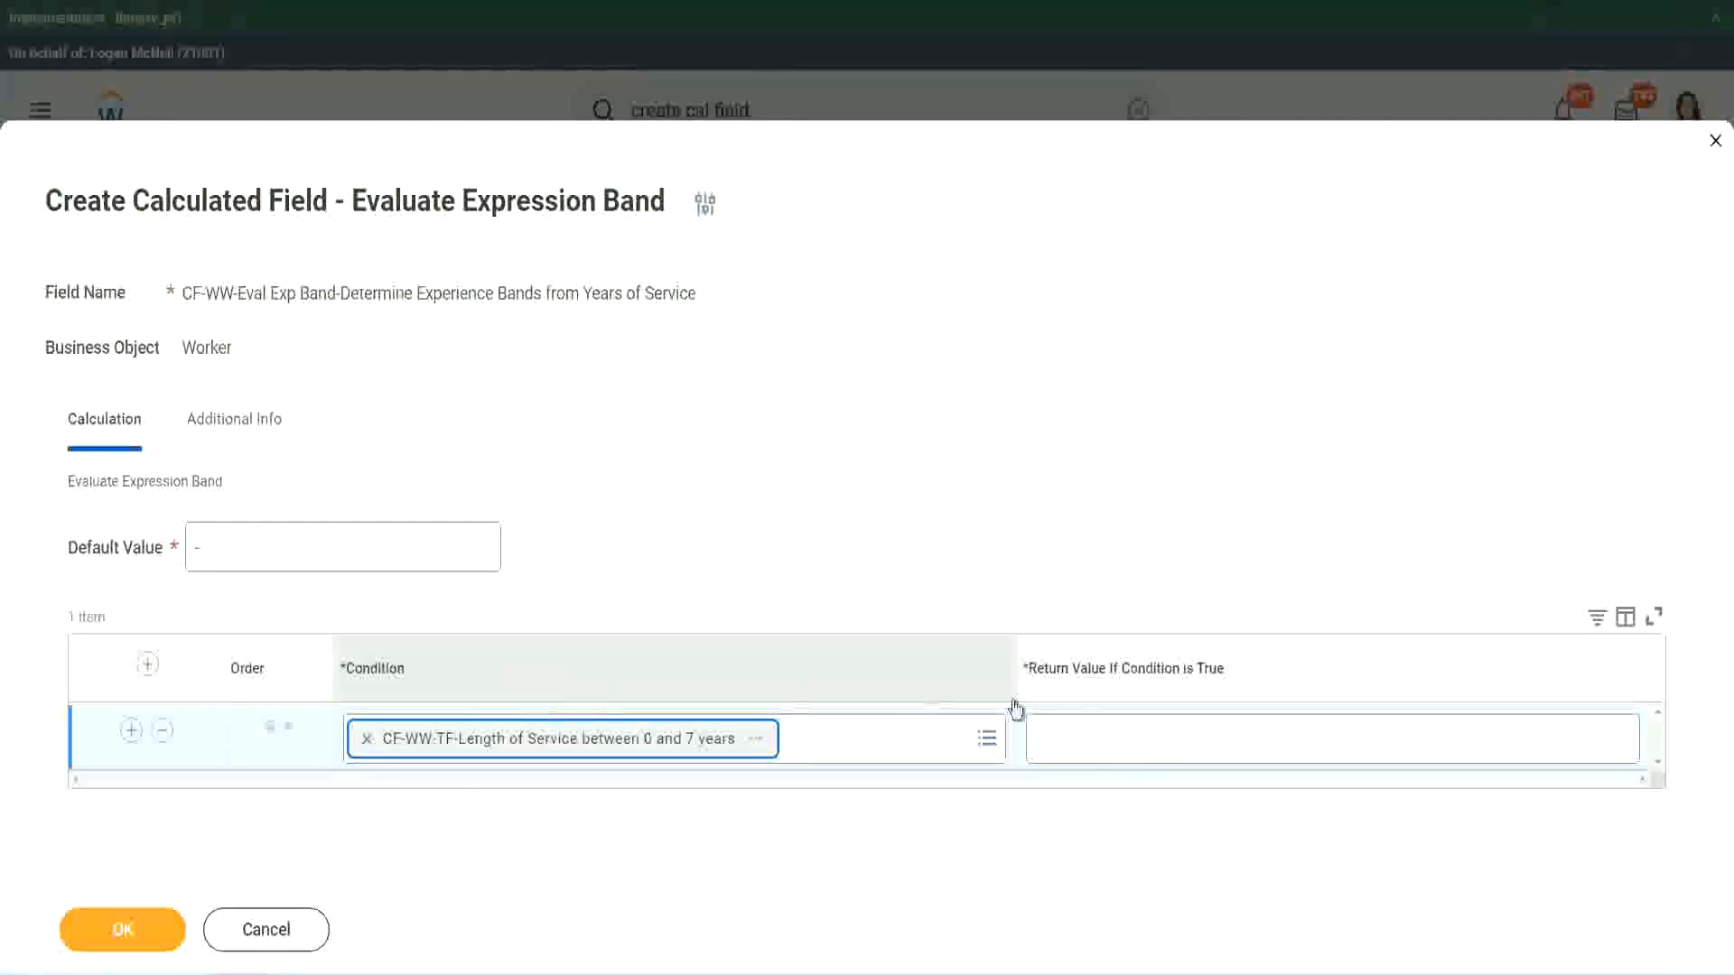
pyautogui.click(1096, 722)
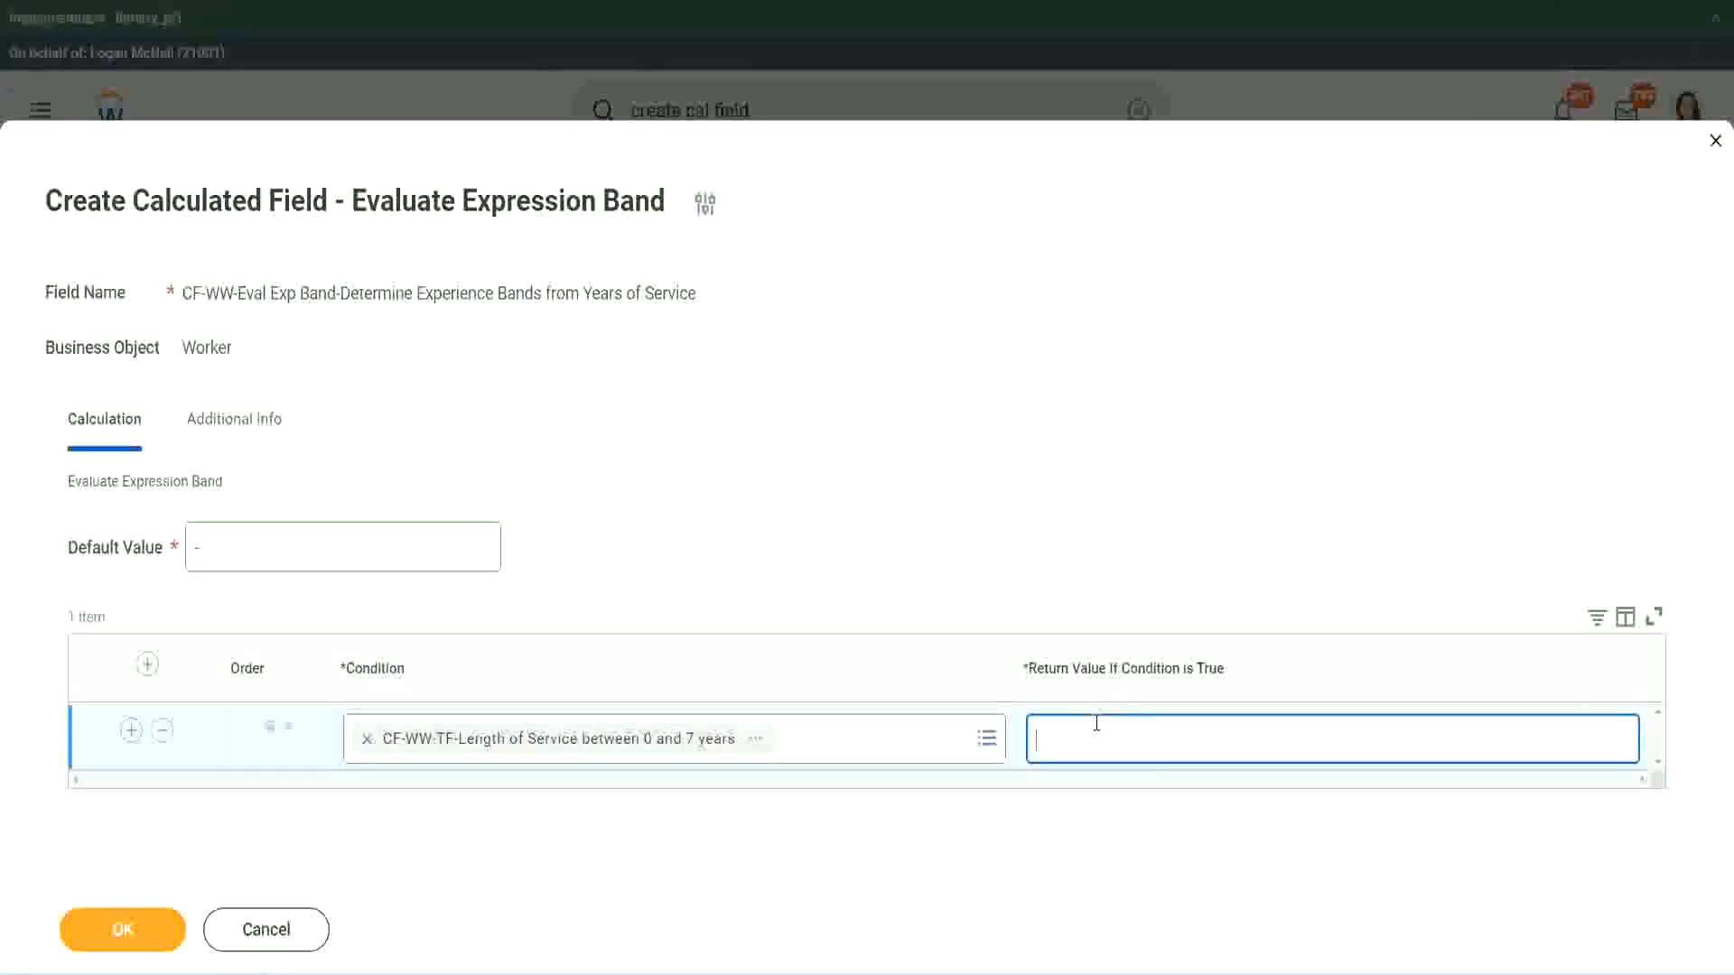
pyautogui.write('Amateur')
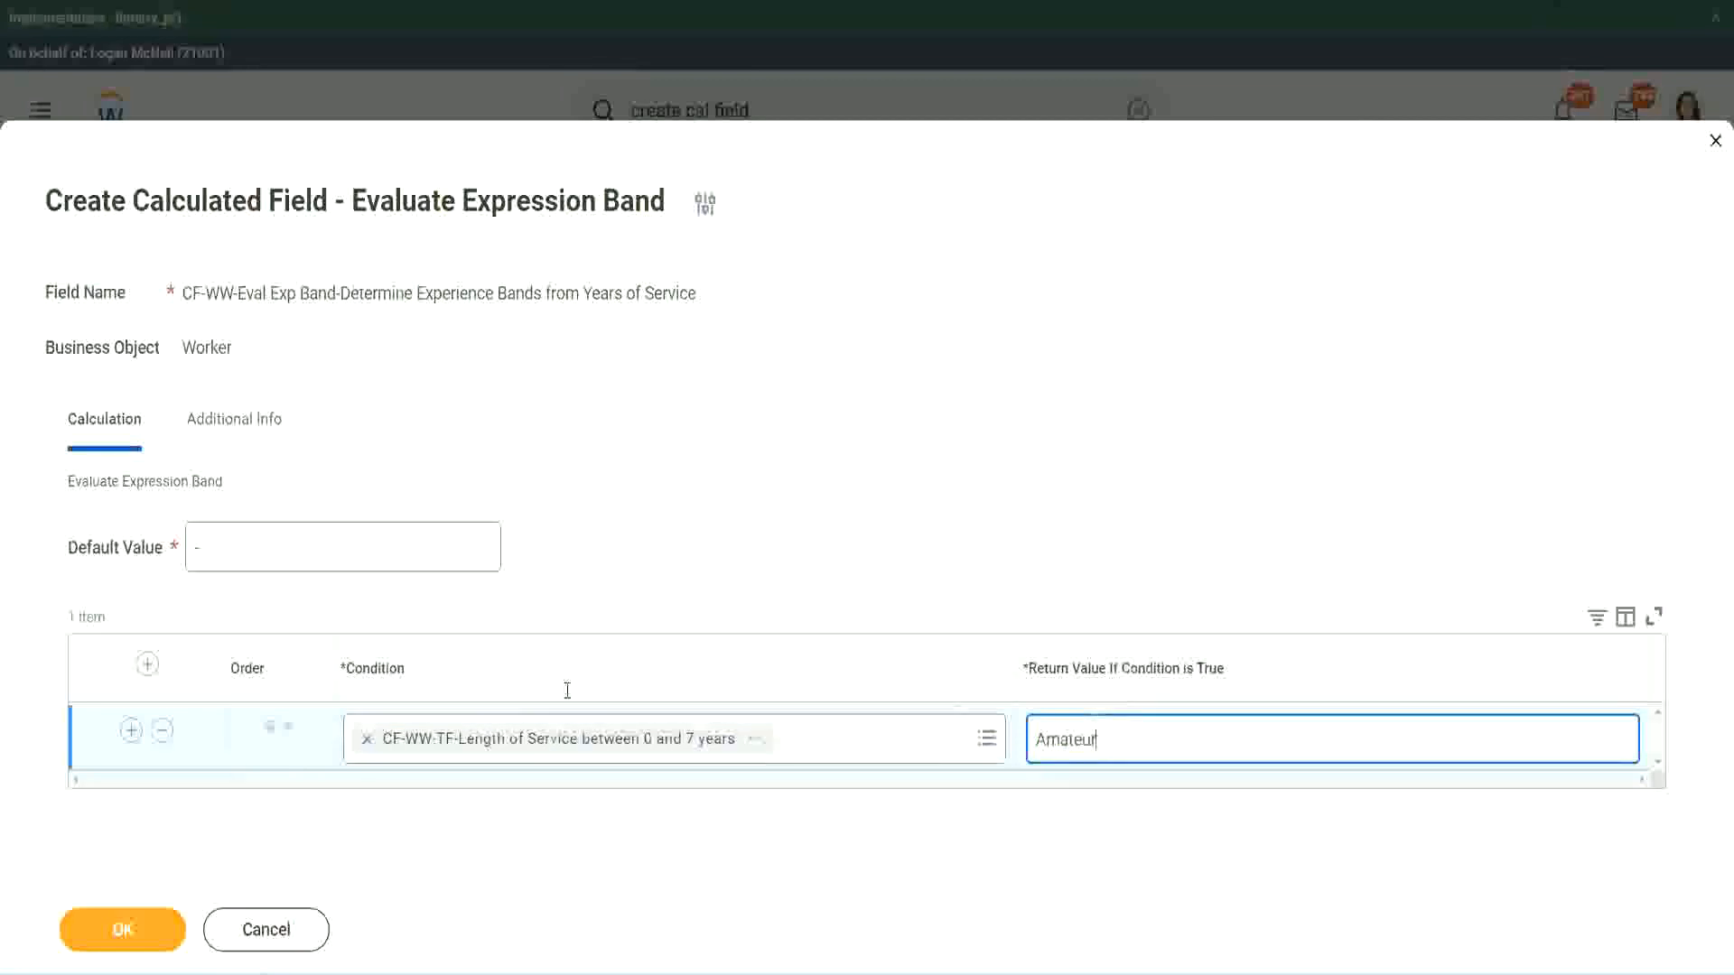
# - Add three more condition rows below the Amateur row
pyautogui.click(131, 729)
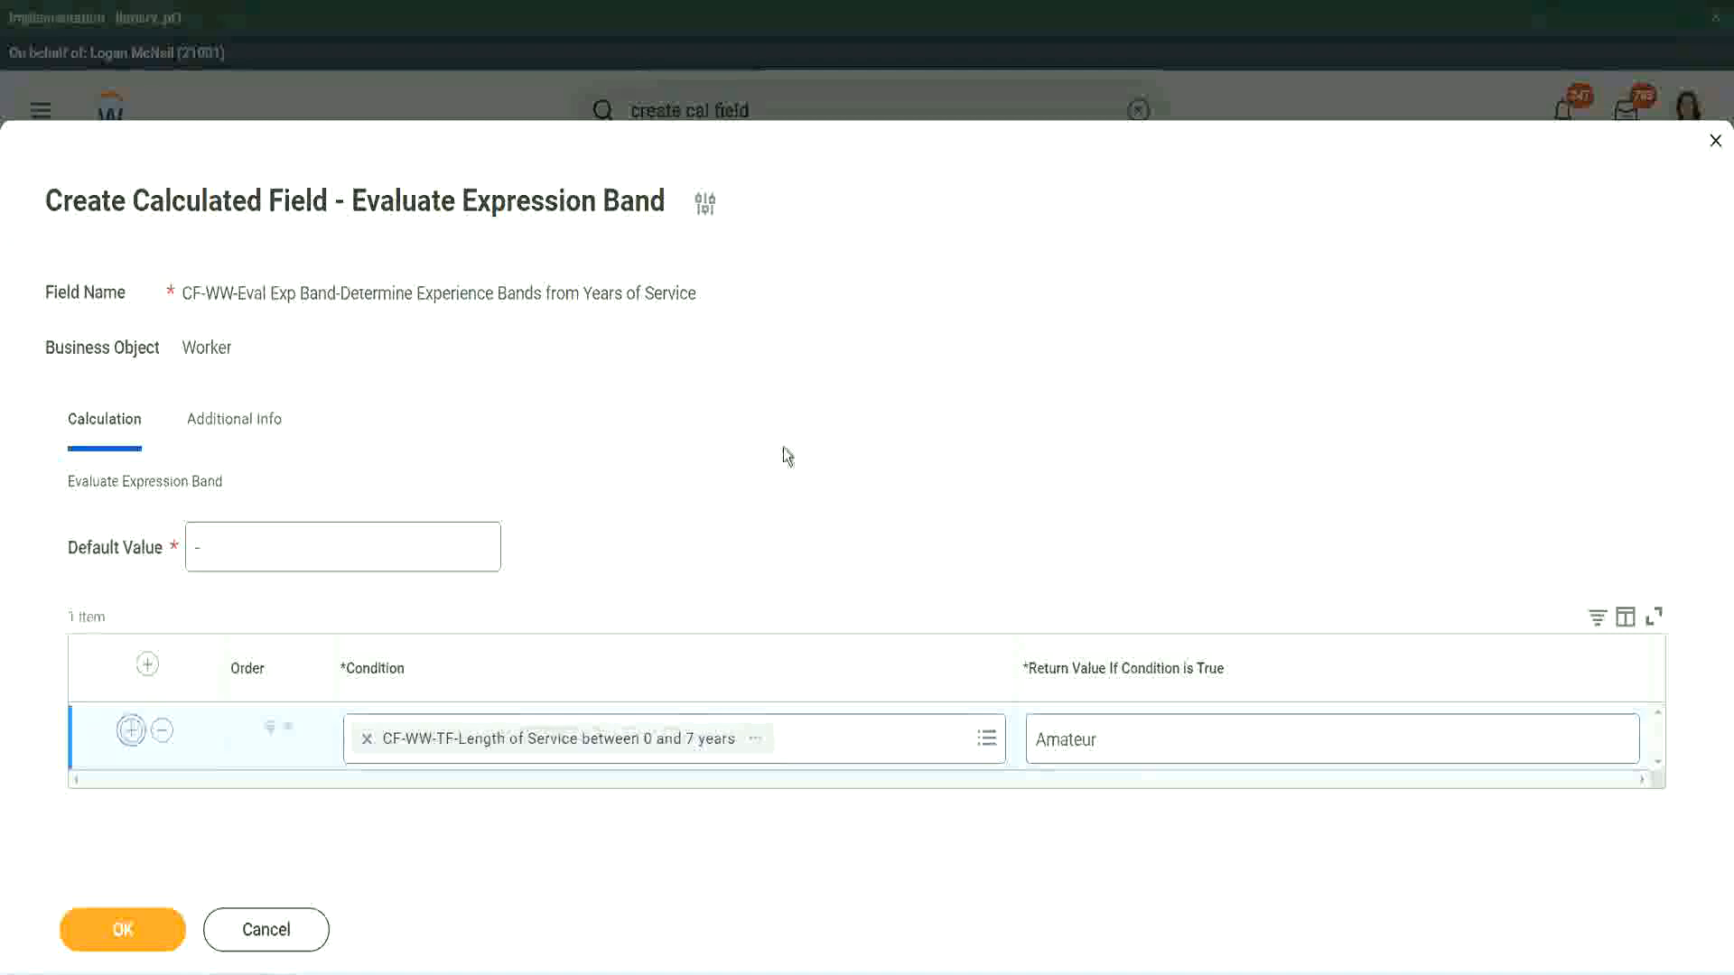
pyautogui.click(130, 796)
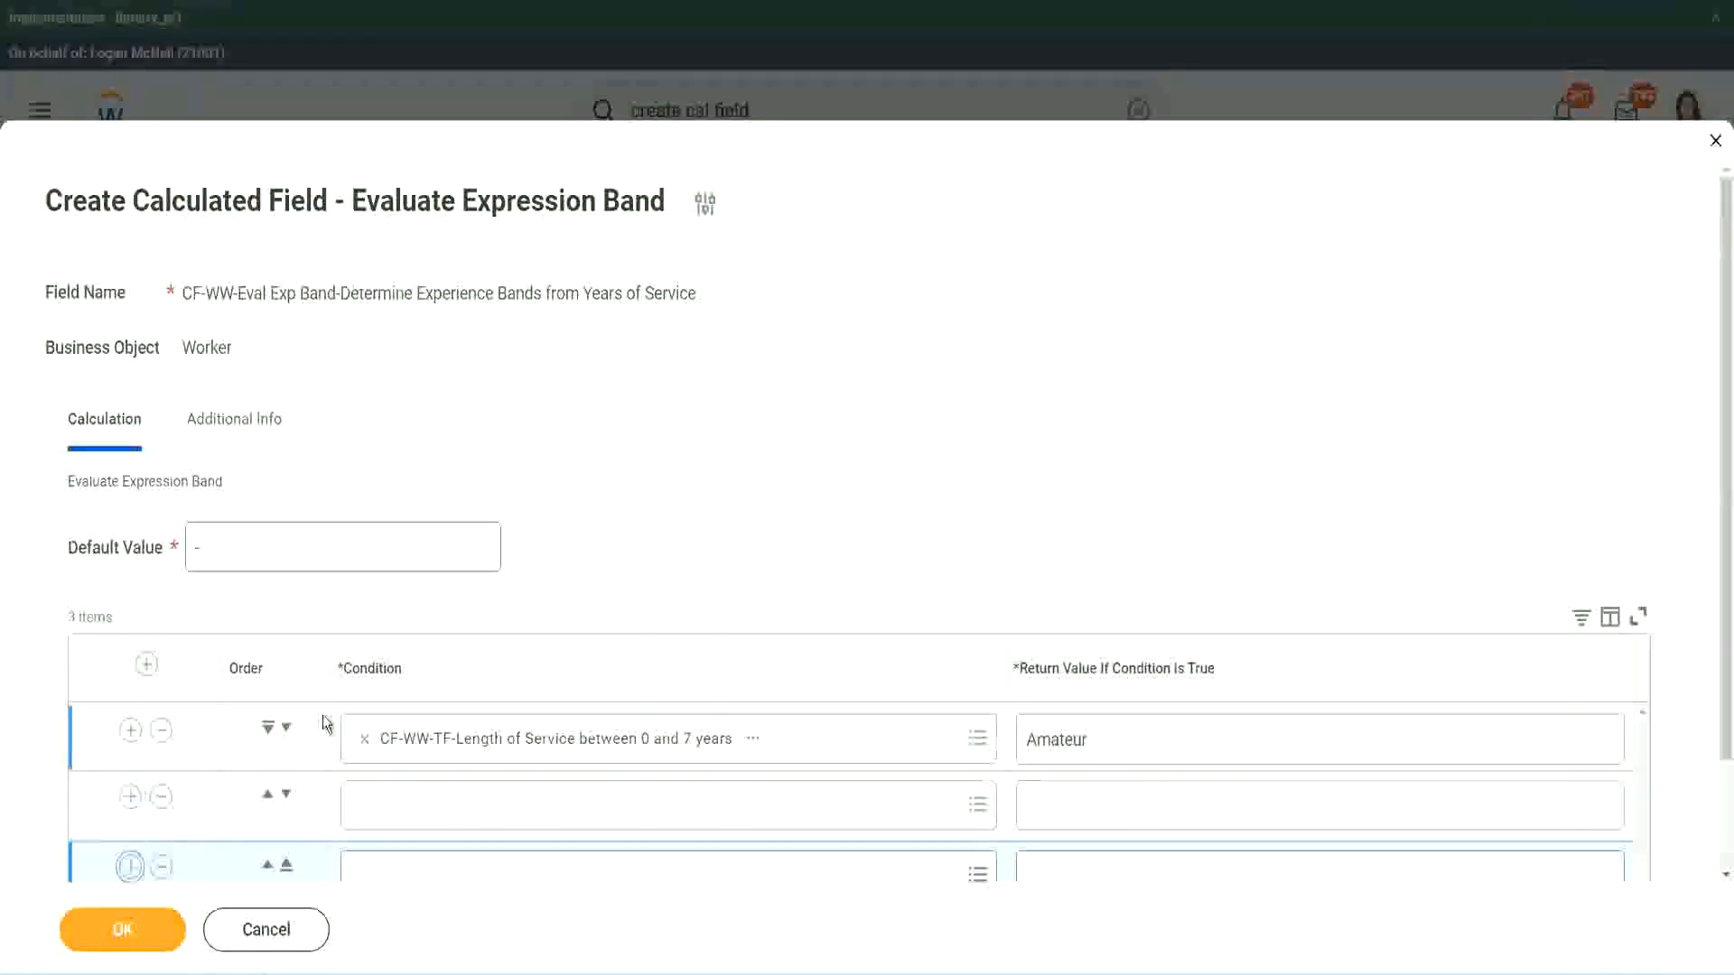
pyautogui.scroll(-2, 322, 715)
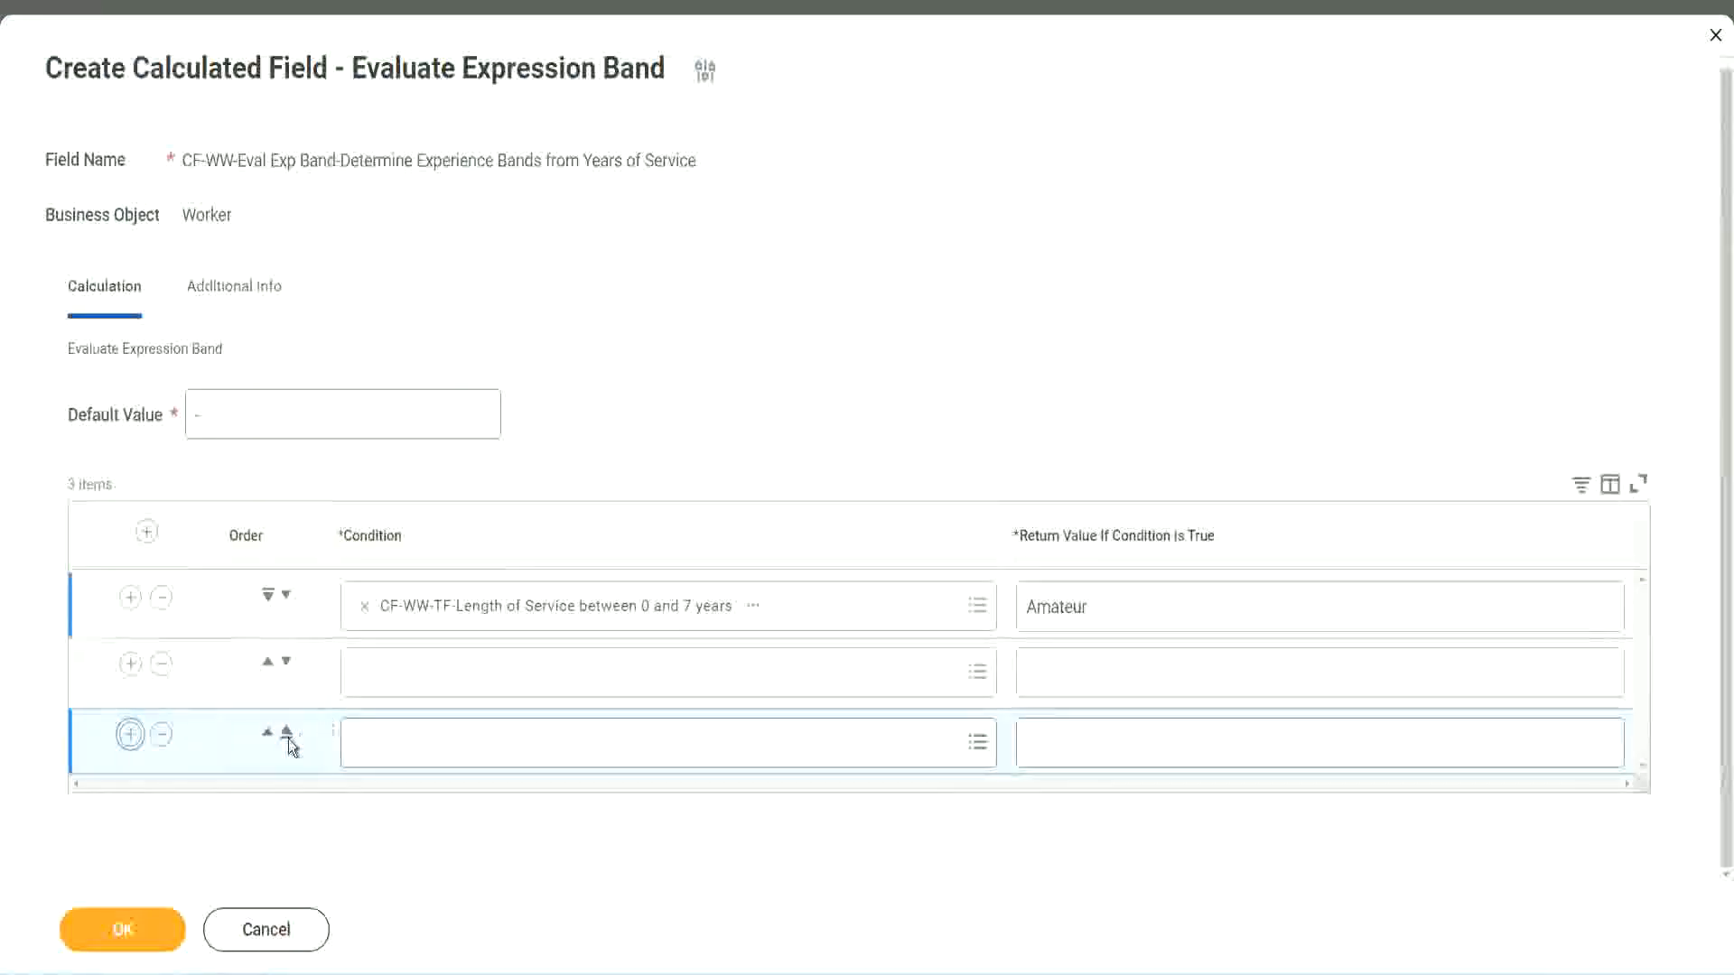
pyautogui.click(130, 734)
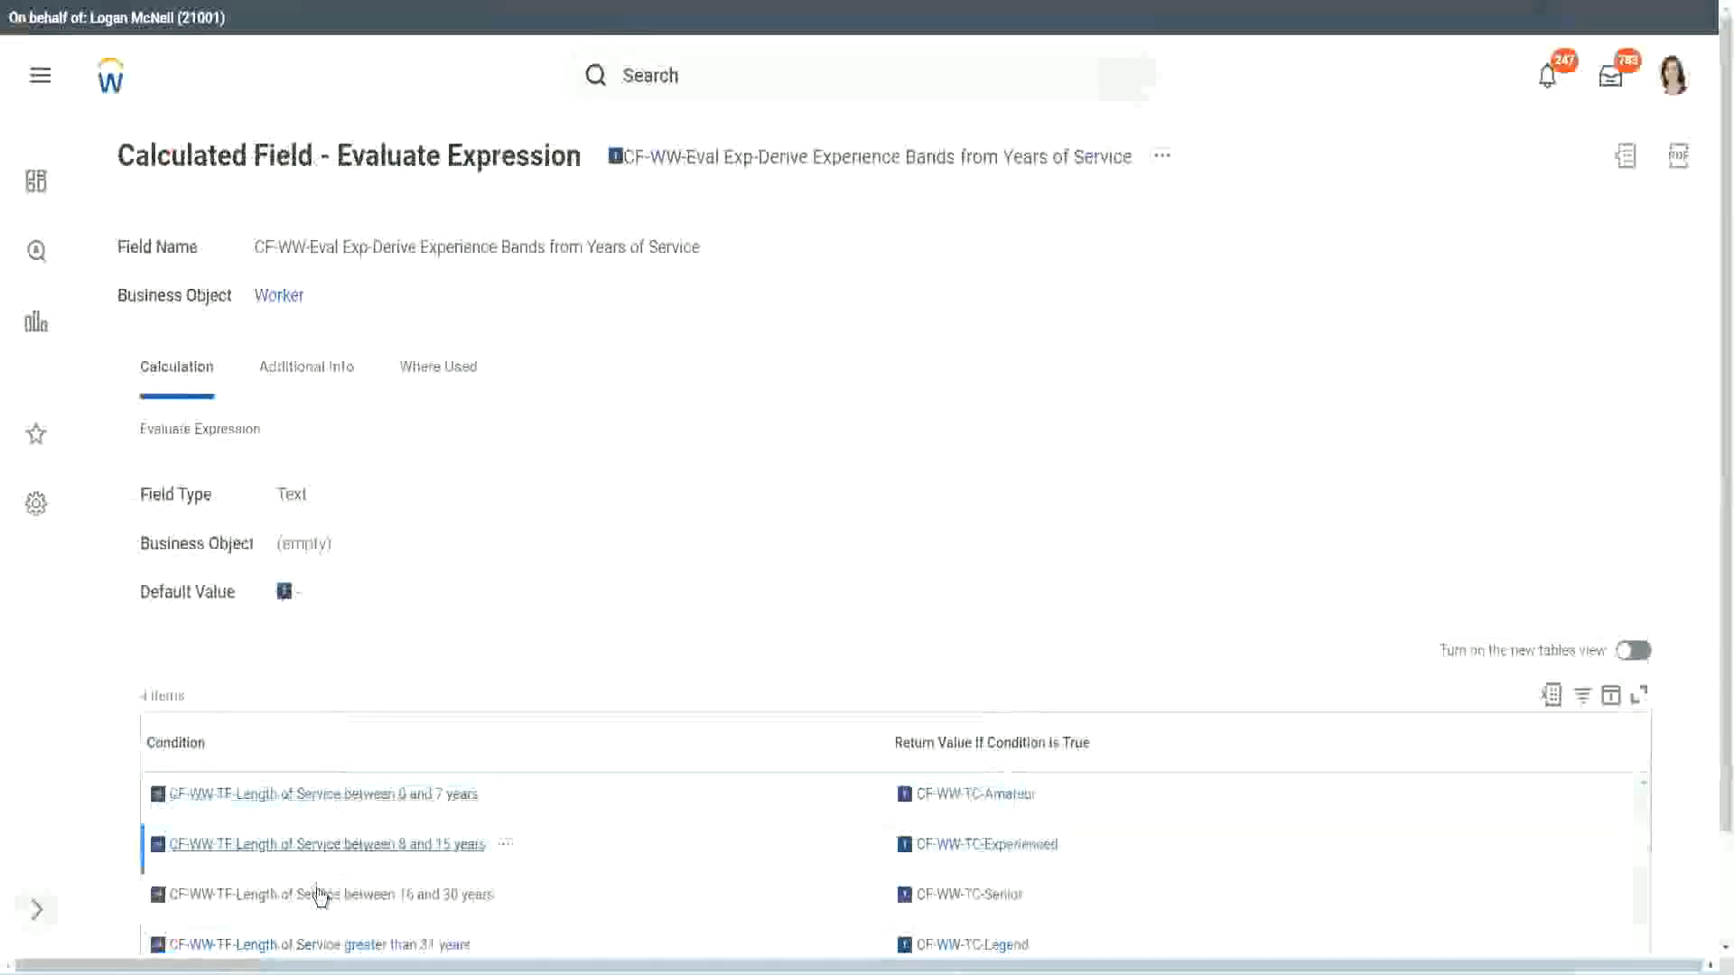
# - Copy the CF-WW-TF-Length of Service between 16 and 30 years condition from the existing field into the second row and move that row down one
pyautogui.rightClick(318, 891)
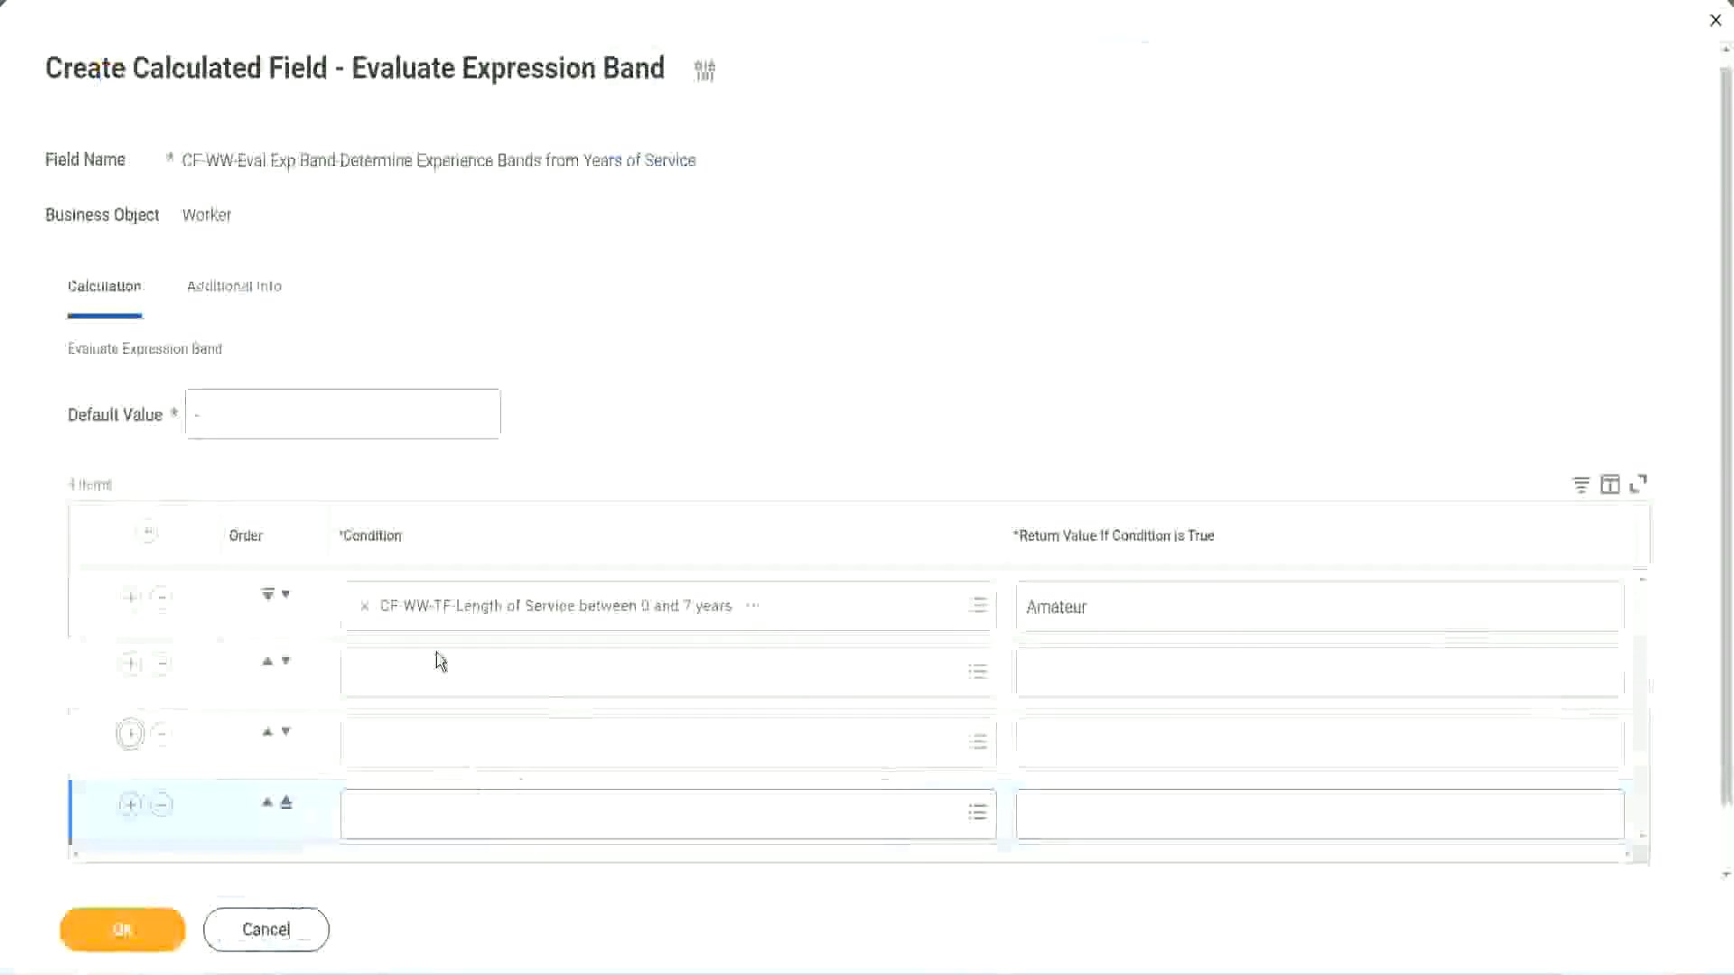
pyautogui.click(438, 668)
pyautogui.hotkey('ctrl', 'v')
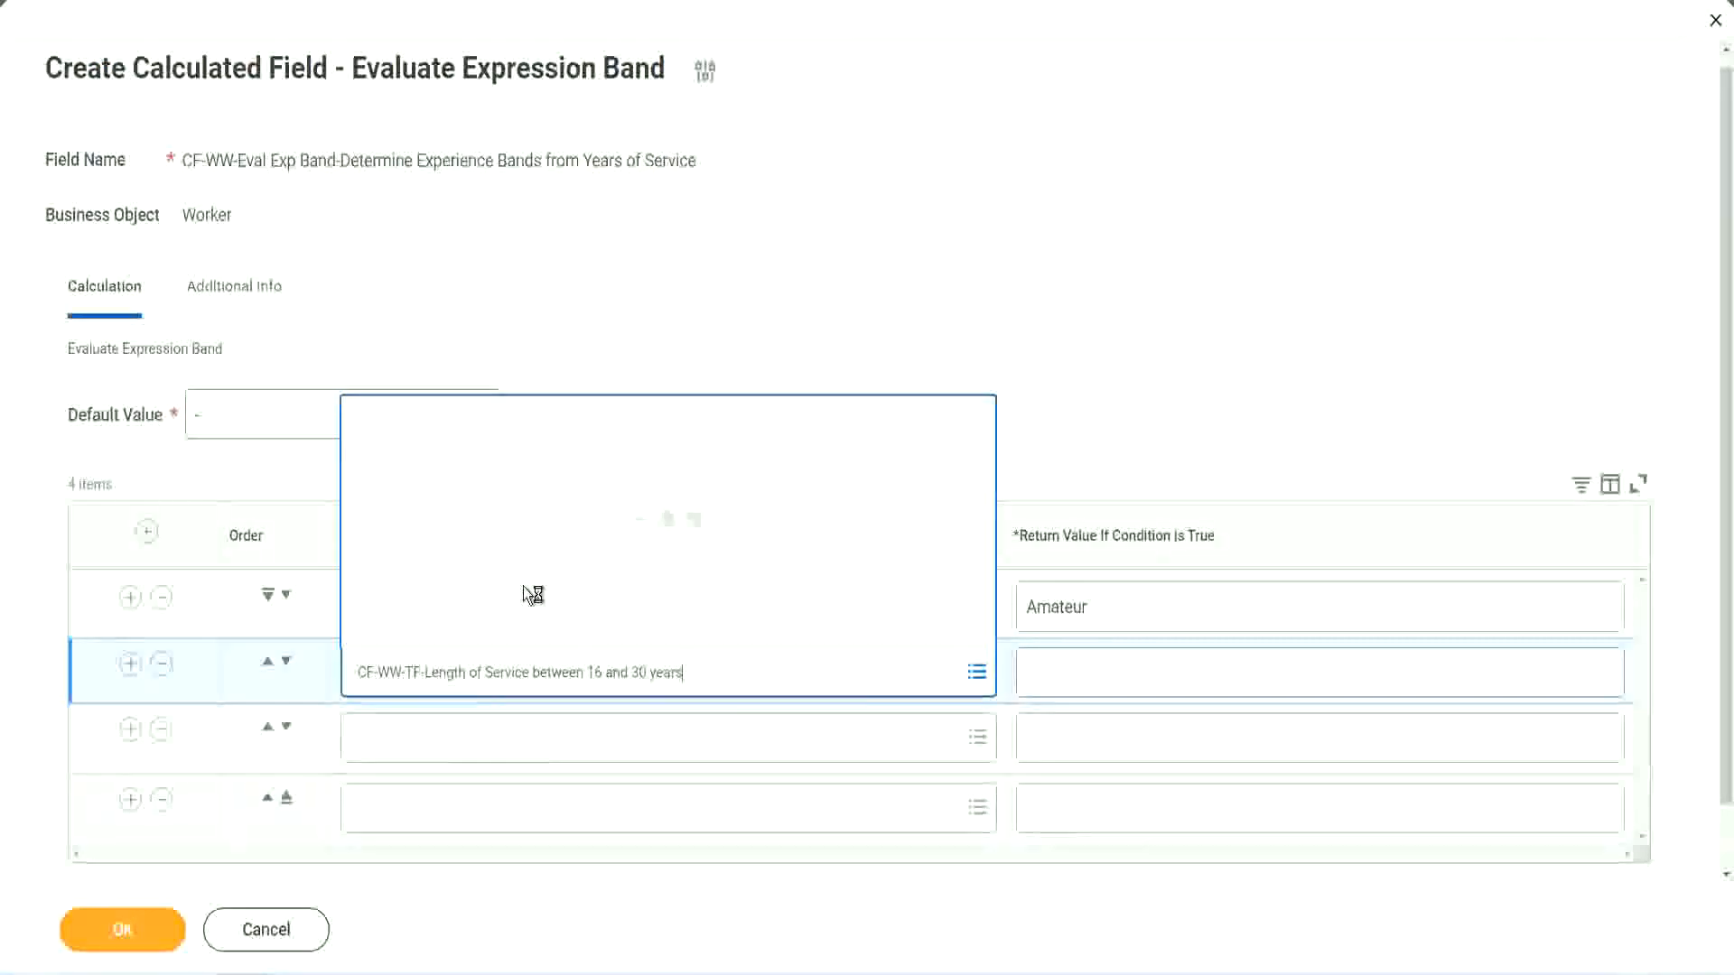
pyautogui.click(285, 664)
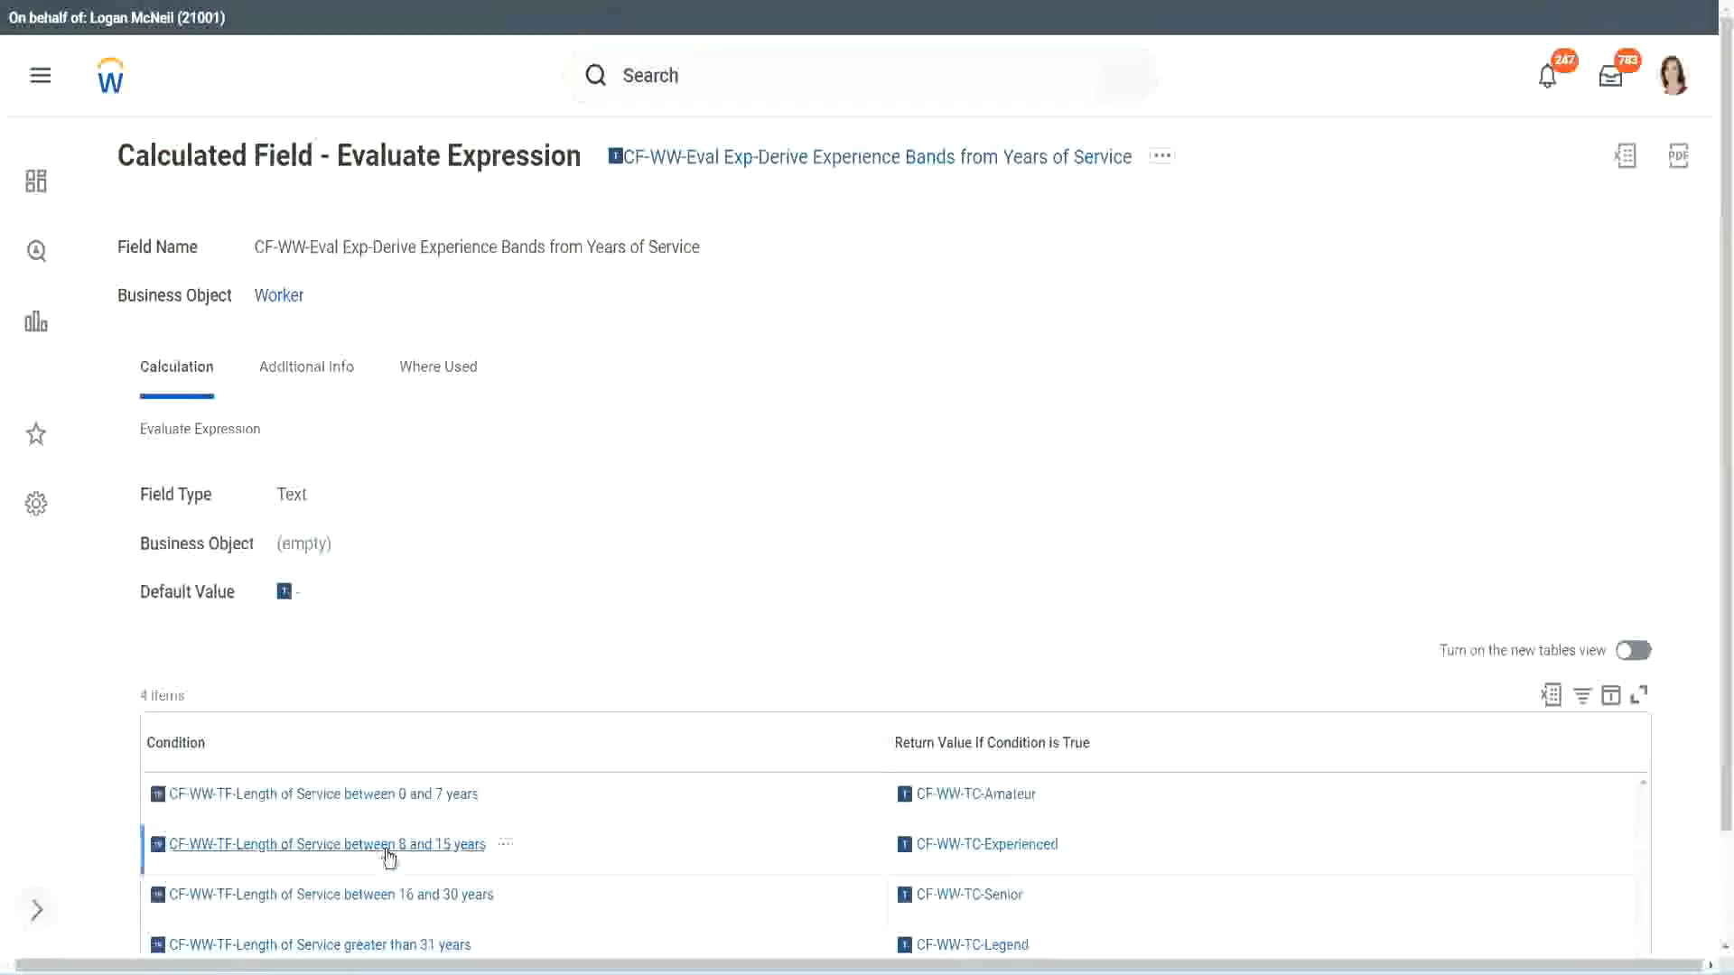
# - Set the empty second condition to CF-WW-TF-Length of Service between 8 and 15 years, copied from the existing field
pyautogui.rightClick(389, 858)
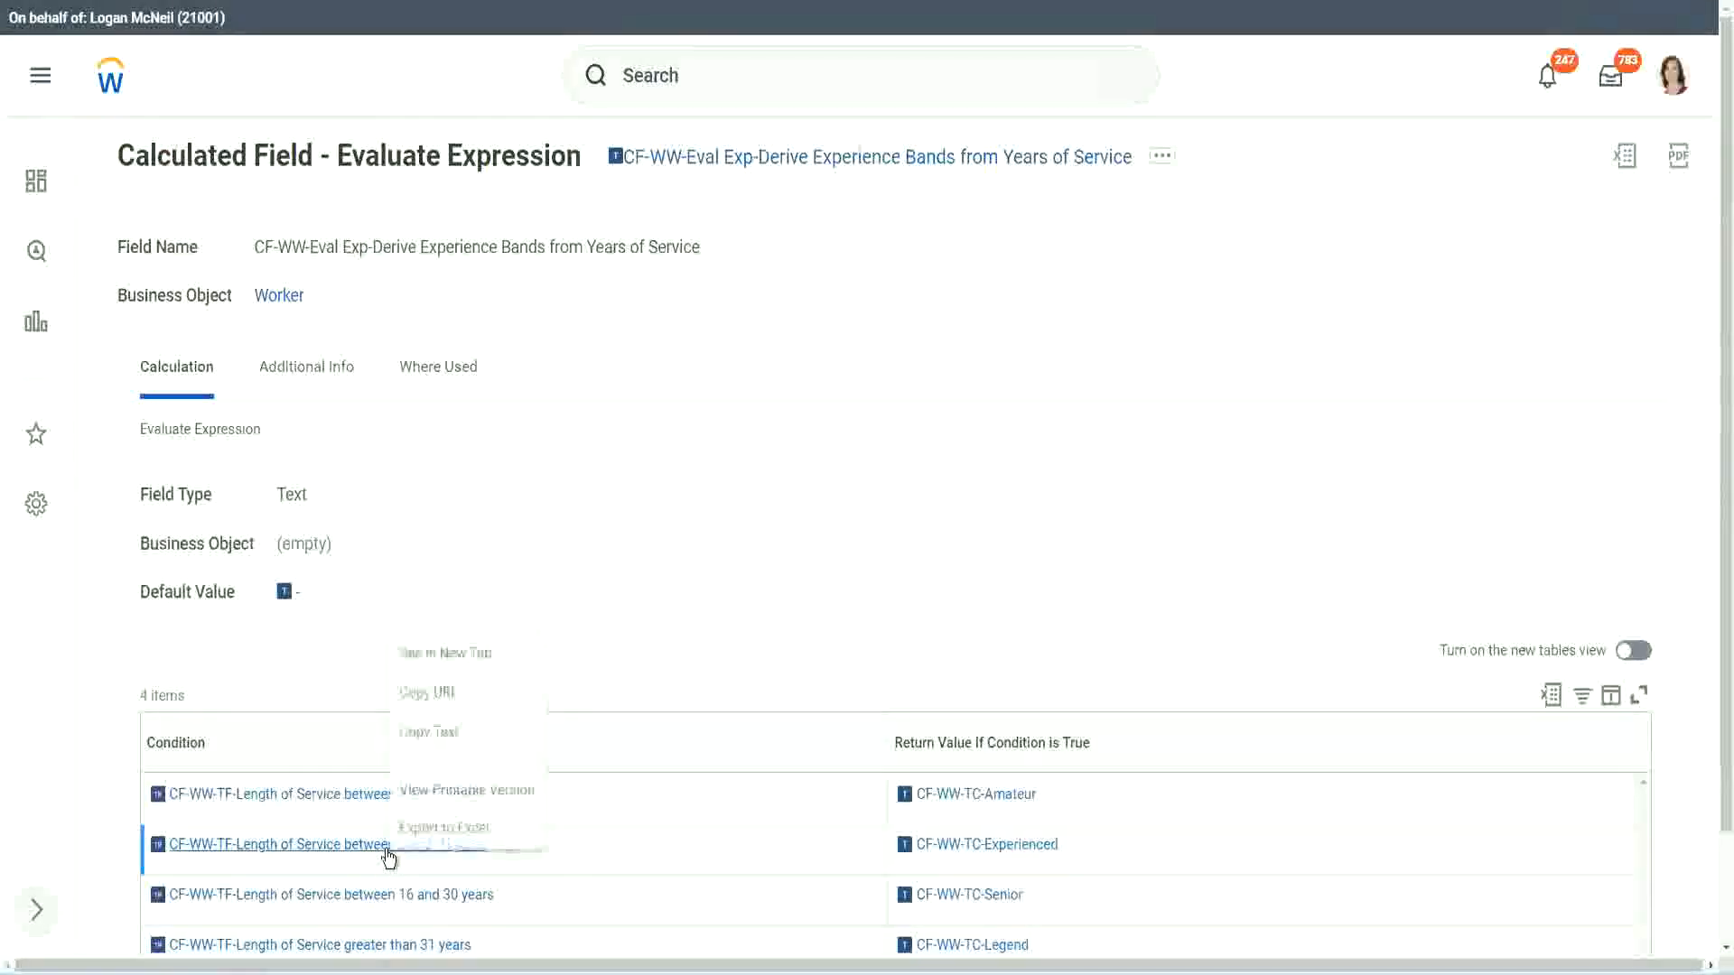
pyautogui.click(444, 730)
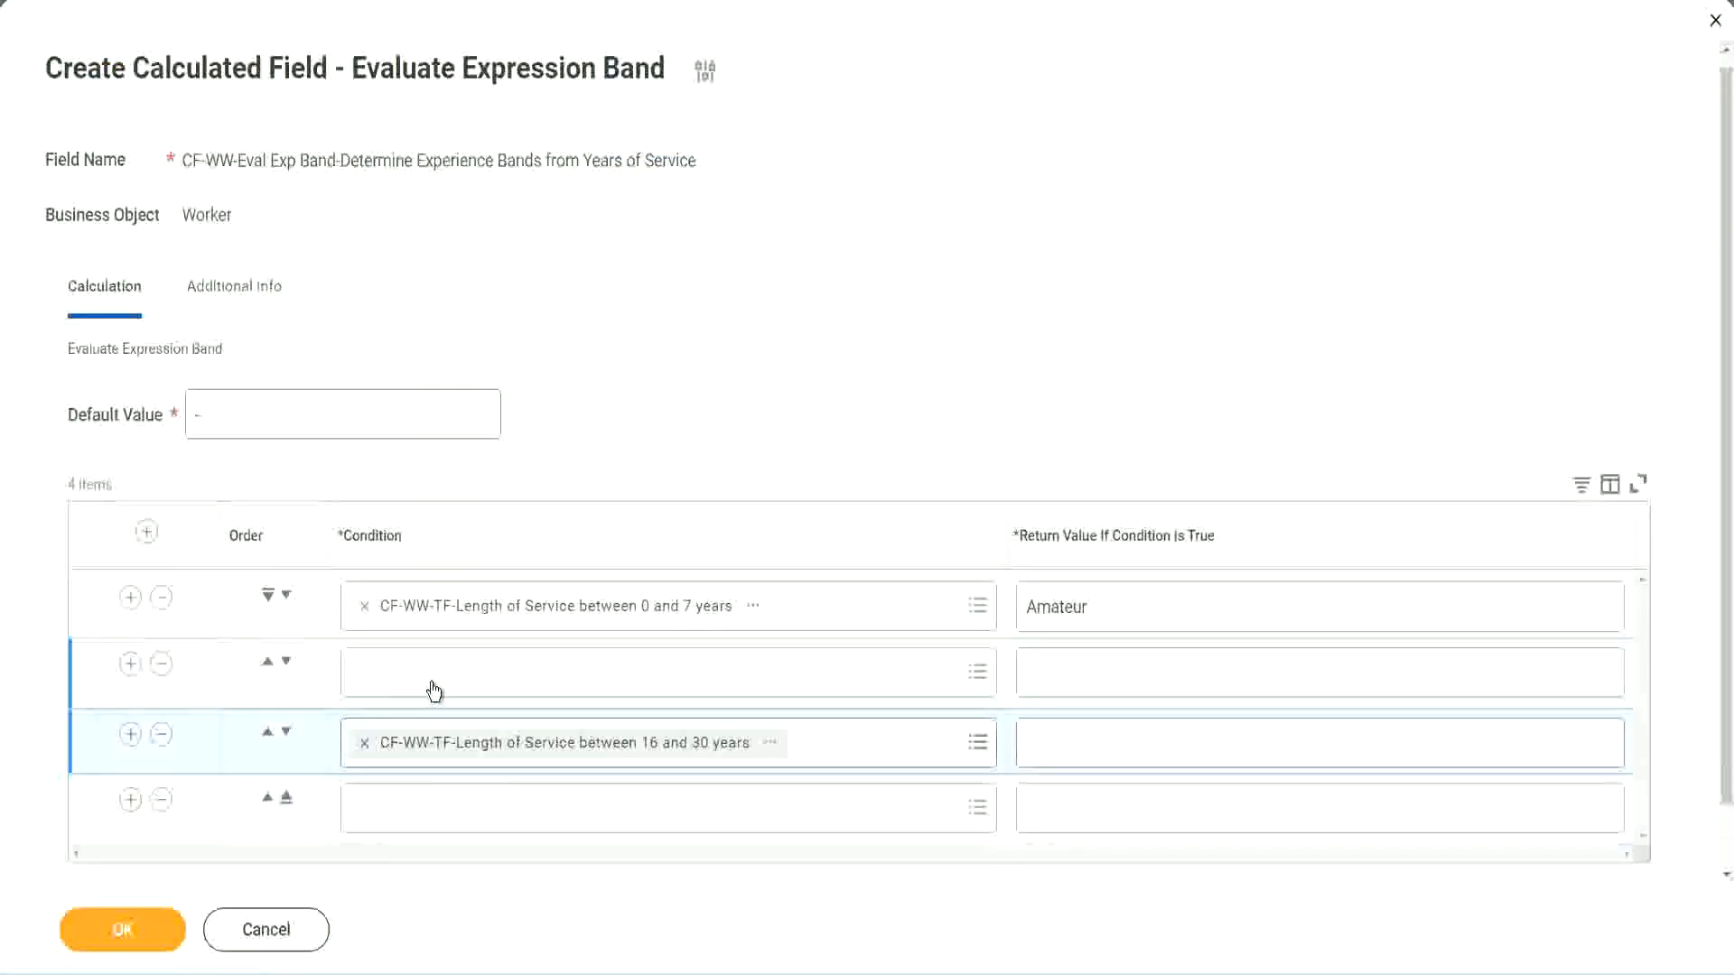
pyautogui.click(434, 690)
pyautogui.hotkey('ctrl', 'v')
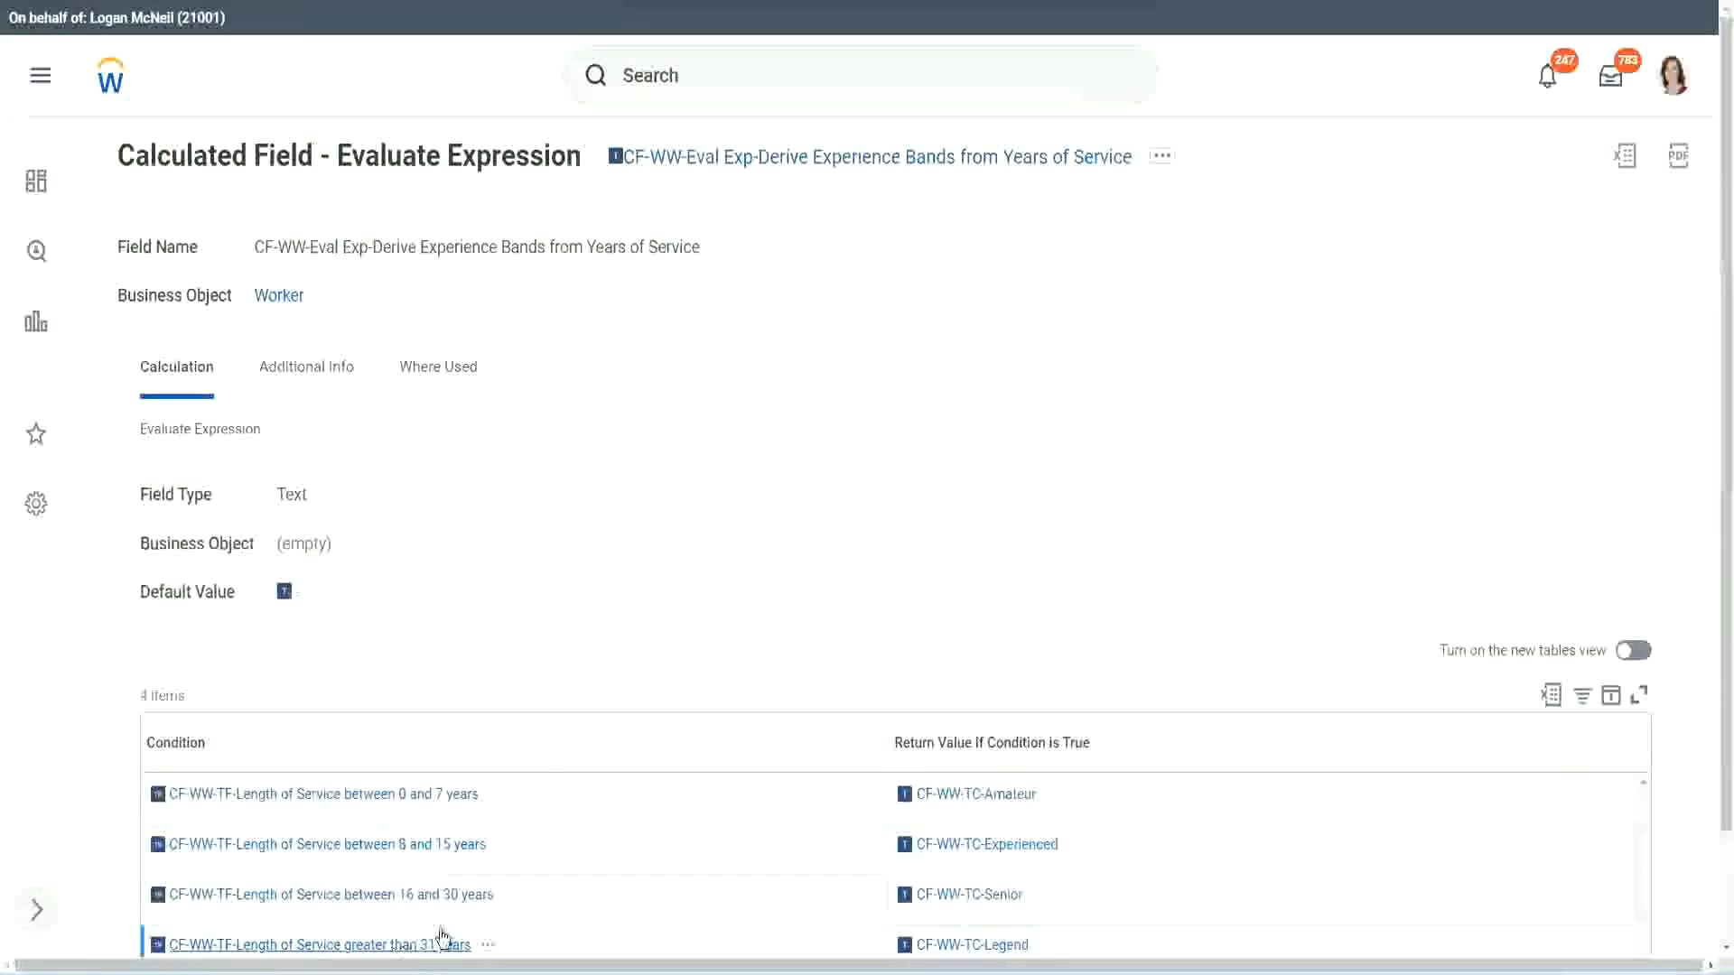
# - Set the fourth condition to CF-WW-TF-Length of Service greater than 31 years, copied from the existing field
pyautogui.rightClick(442, 939)
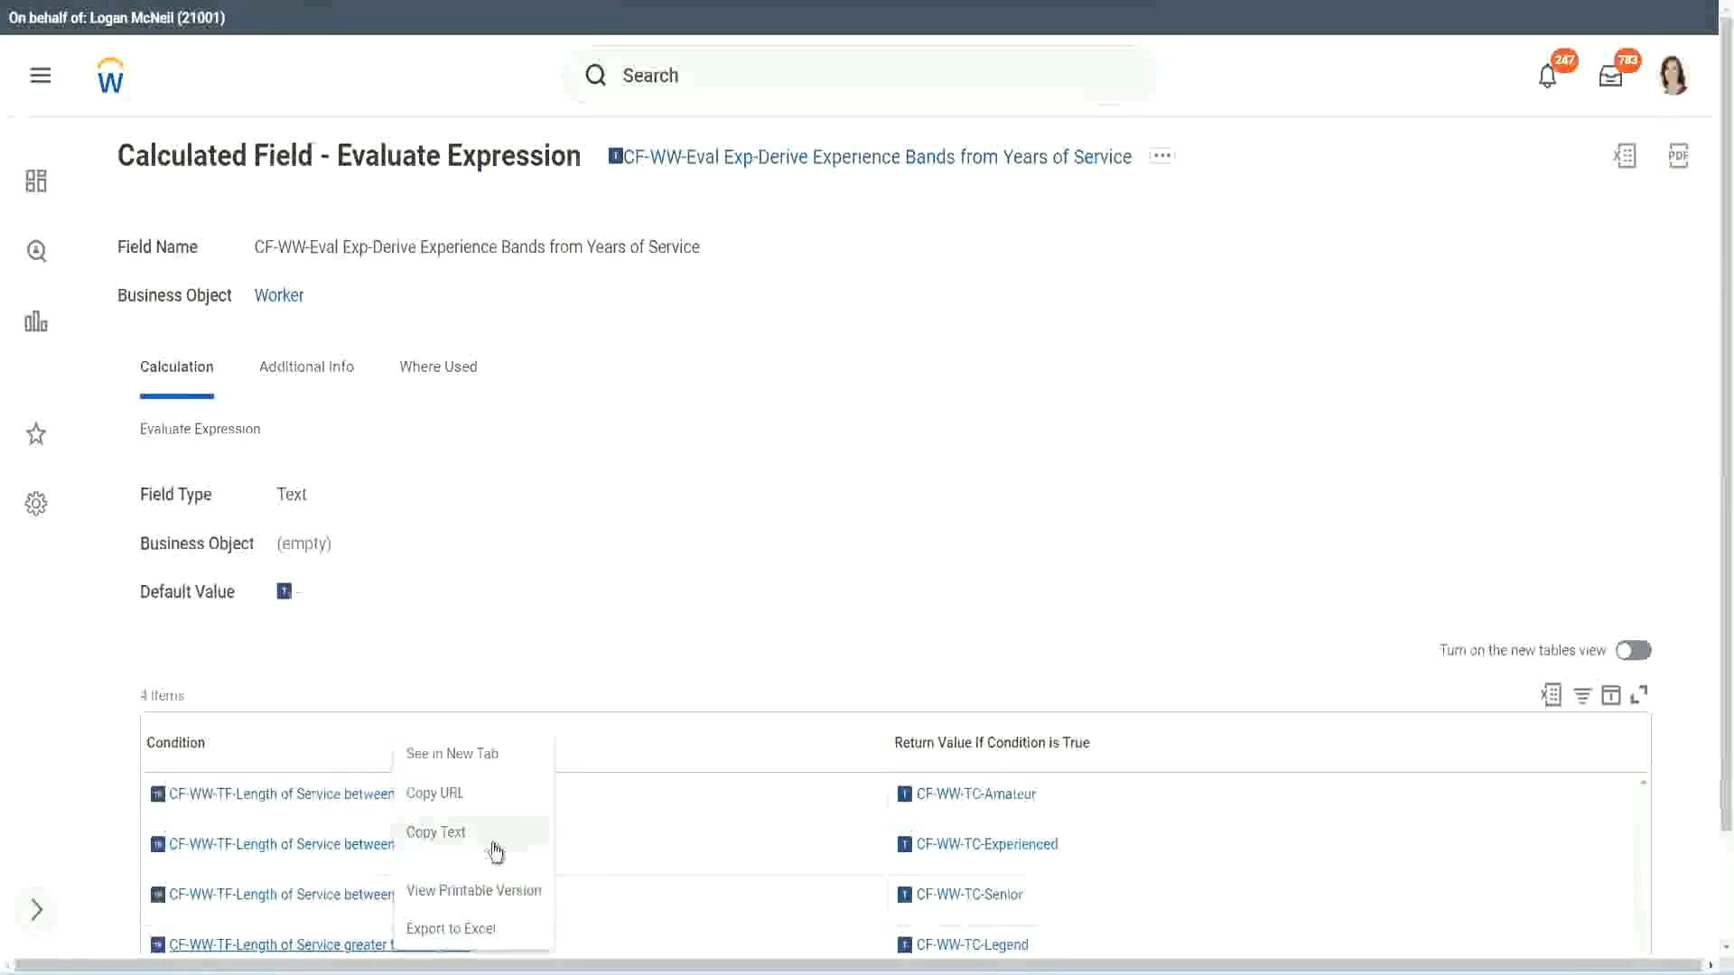
pyautogui.click(496, 851)
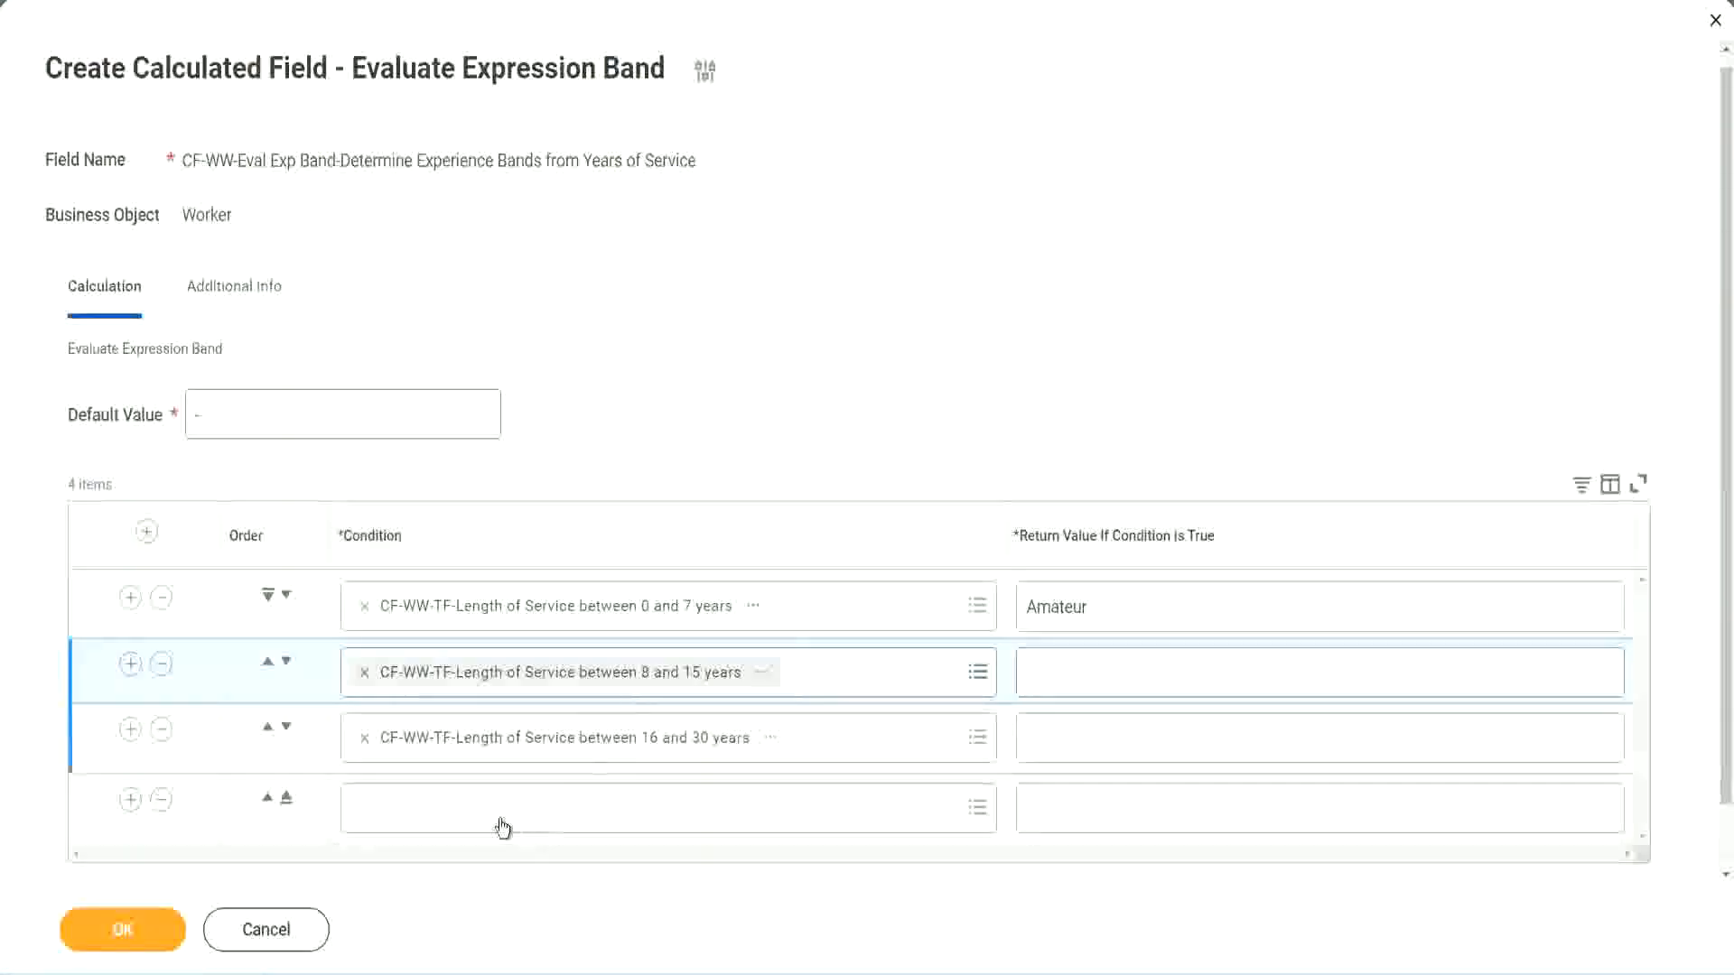
pyautogui.hotkey('ctrl', 'v')
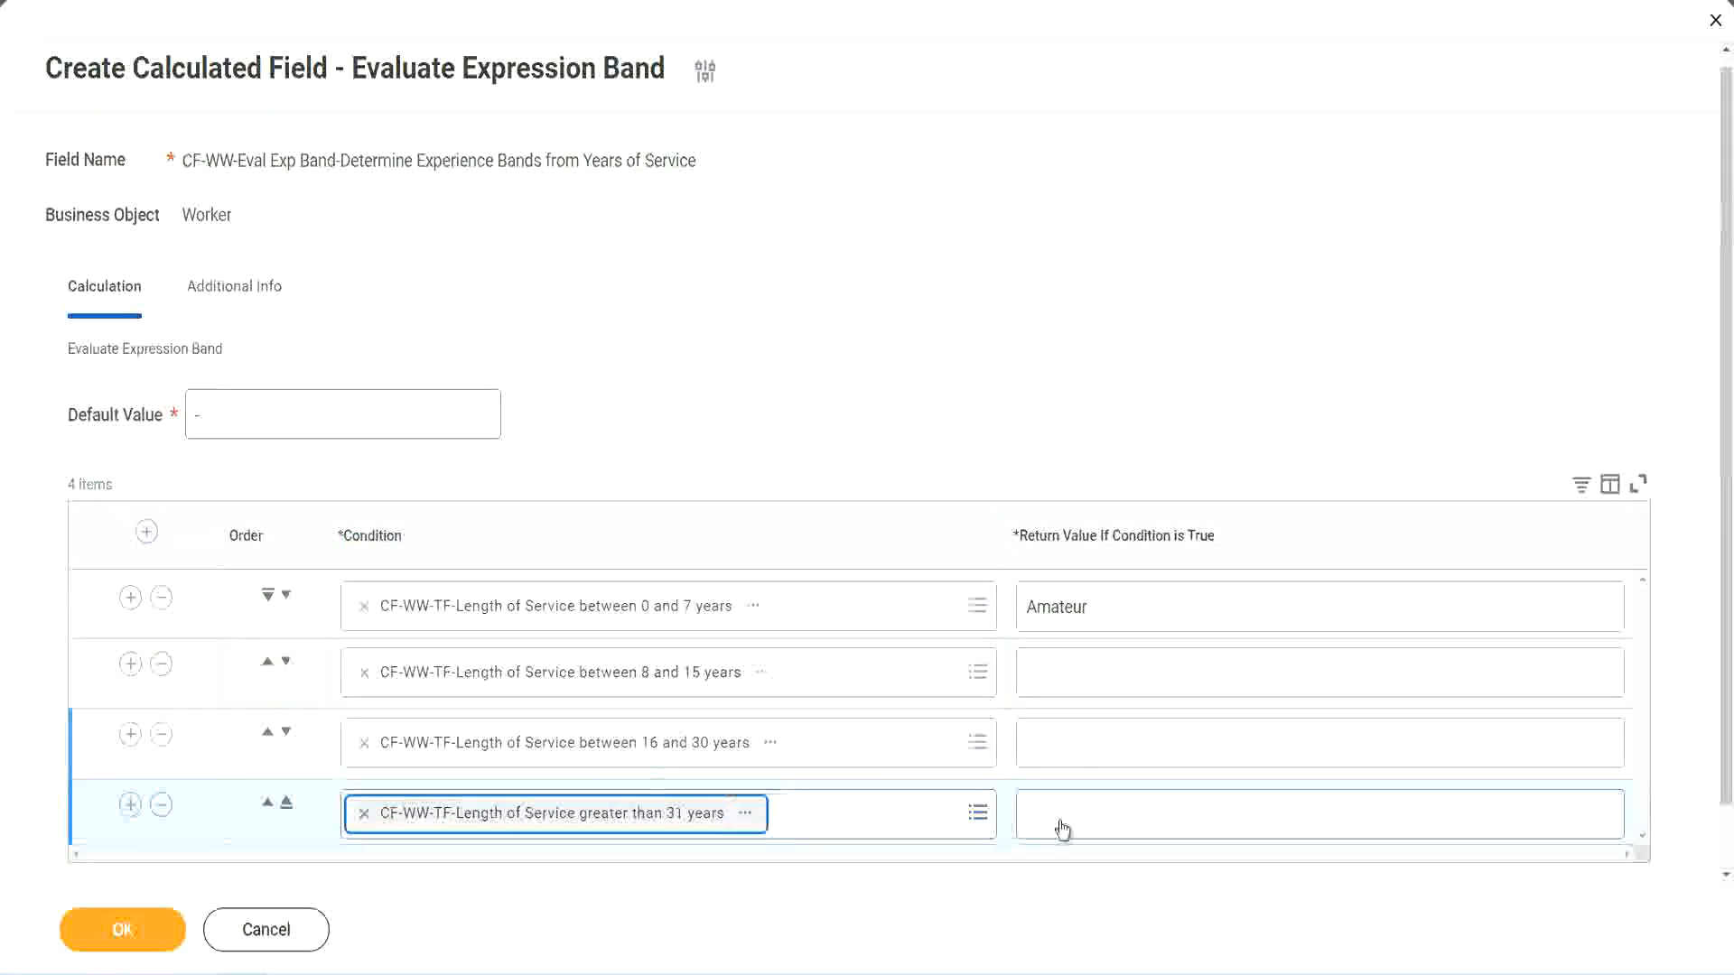
# - Enter return values Experienced for 8 to 15 years, Senior for 16 to 30 and Legend for greater than 31, and save the calculated field
pyautogui.click(1134, 813)
pyautogui.write('Le')
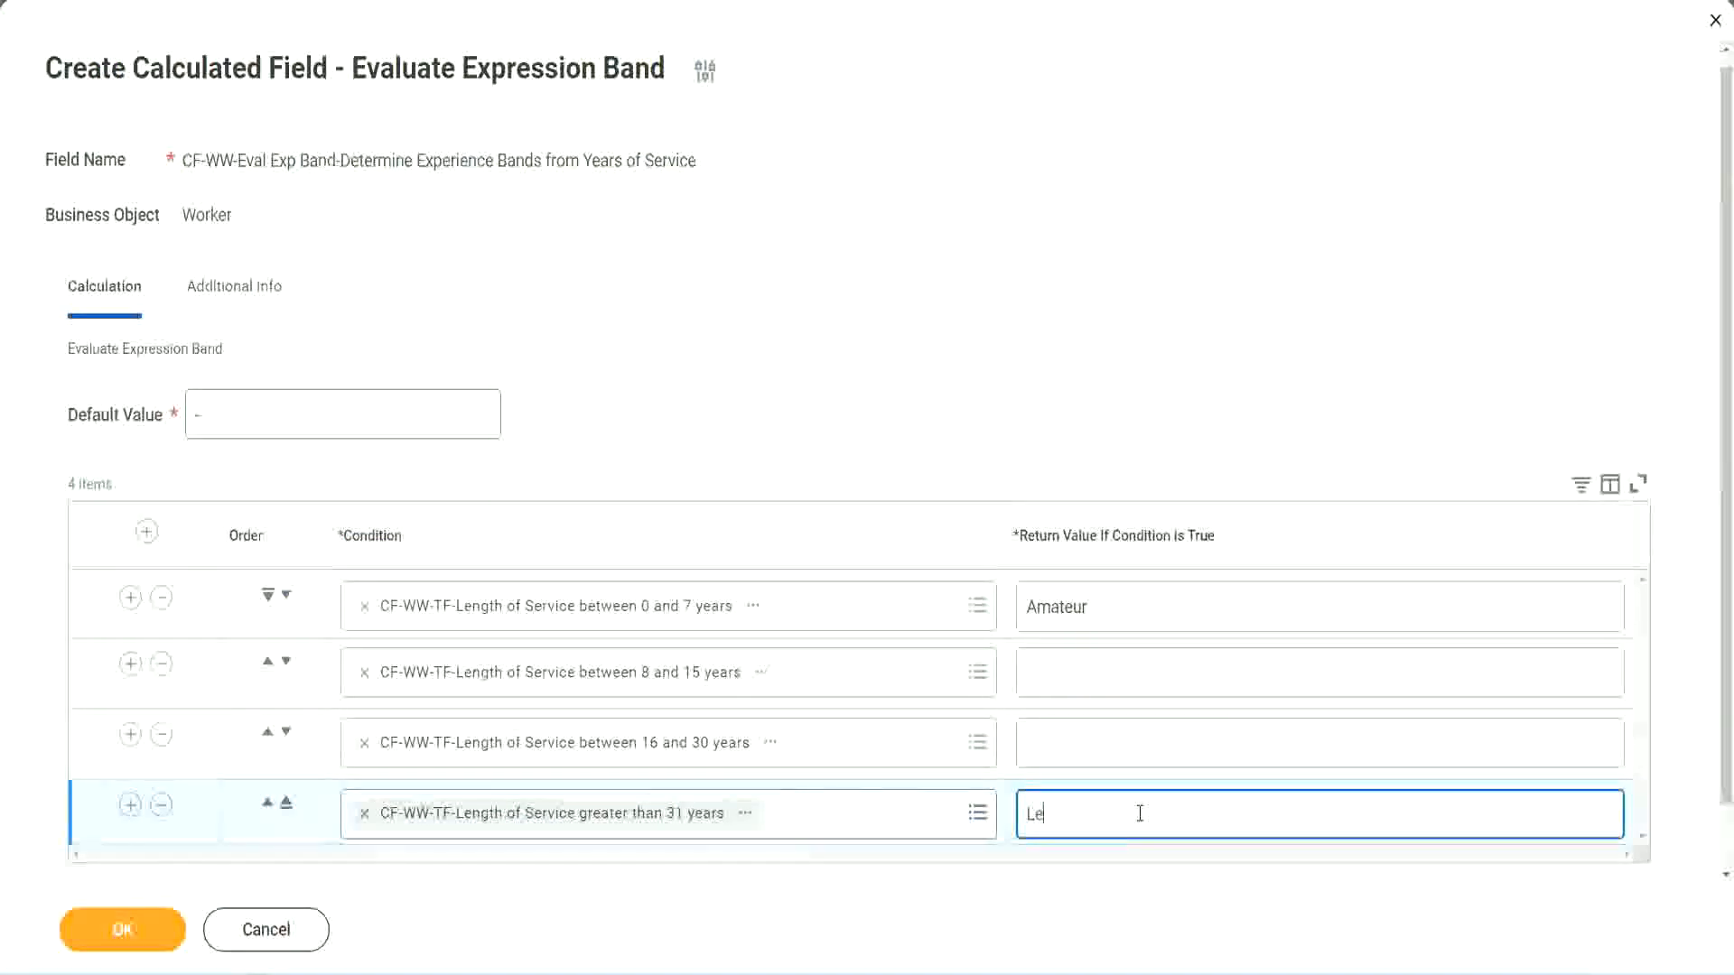
pyautogui.write('gend')
pyautogui.click(1066, 740)
pyautogui.write('Senior')
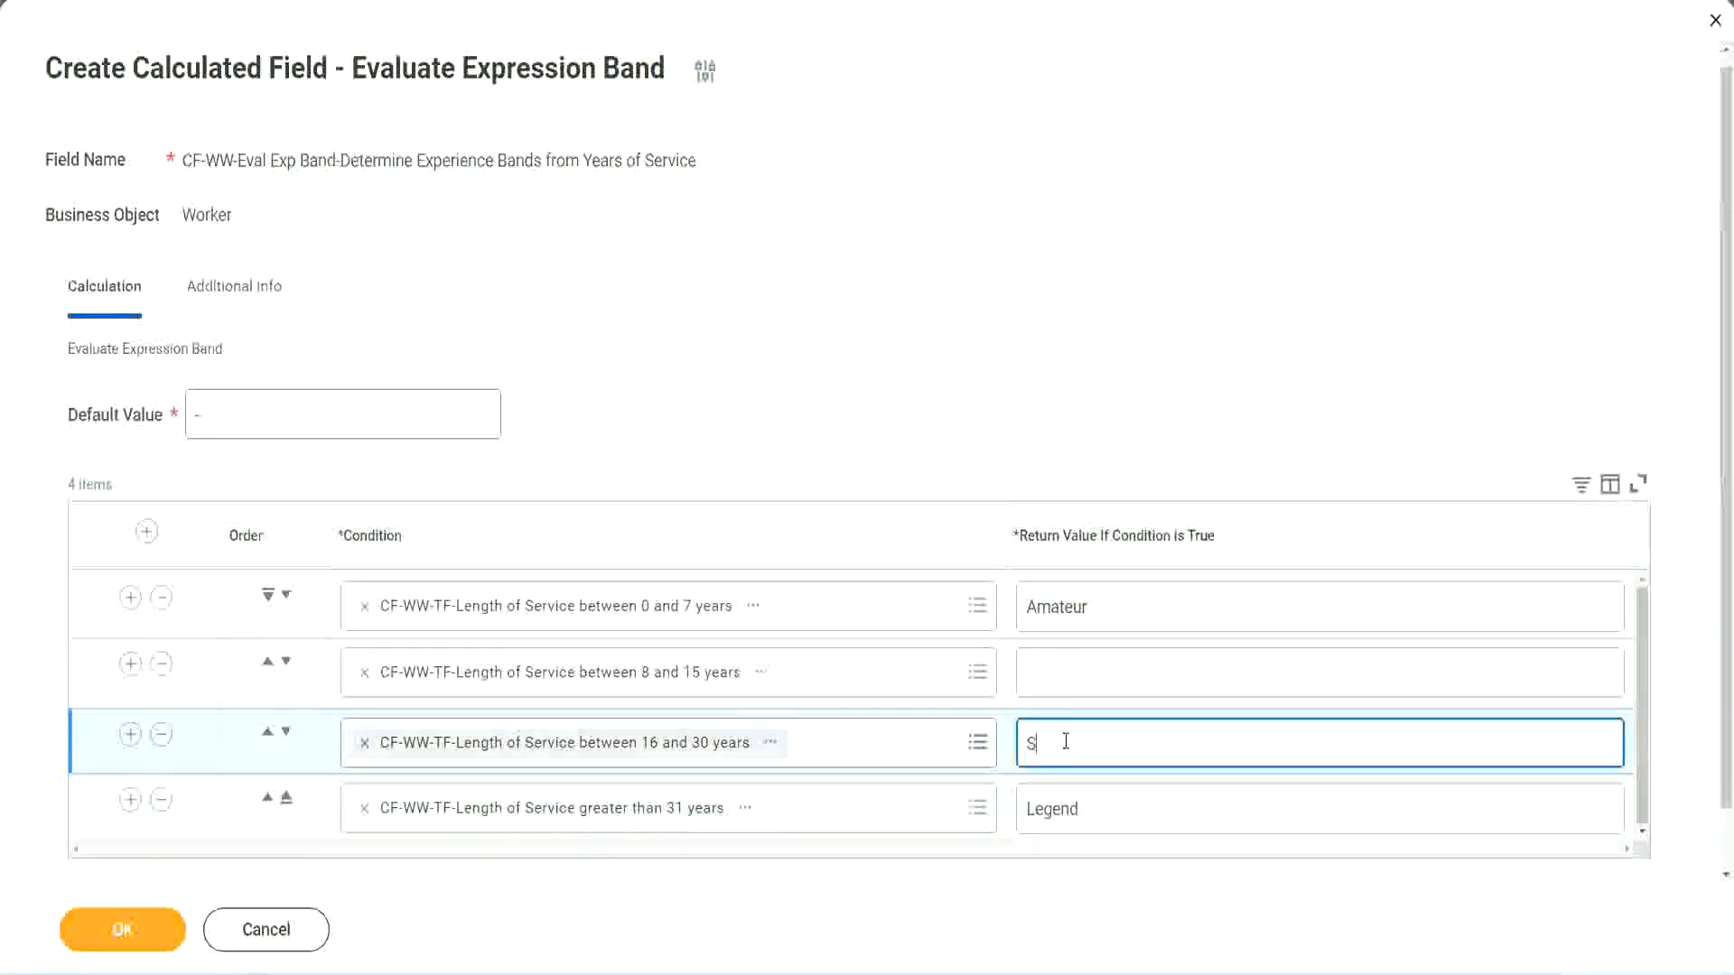
pyautogui.click(1092, 674)
pyautogui.write('Ex')
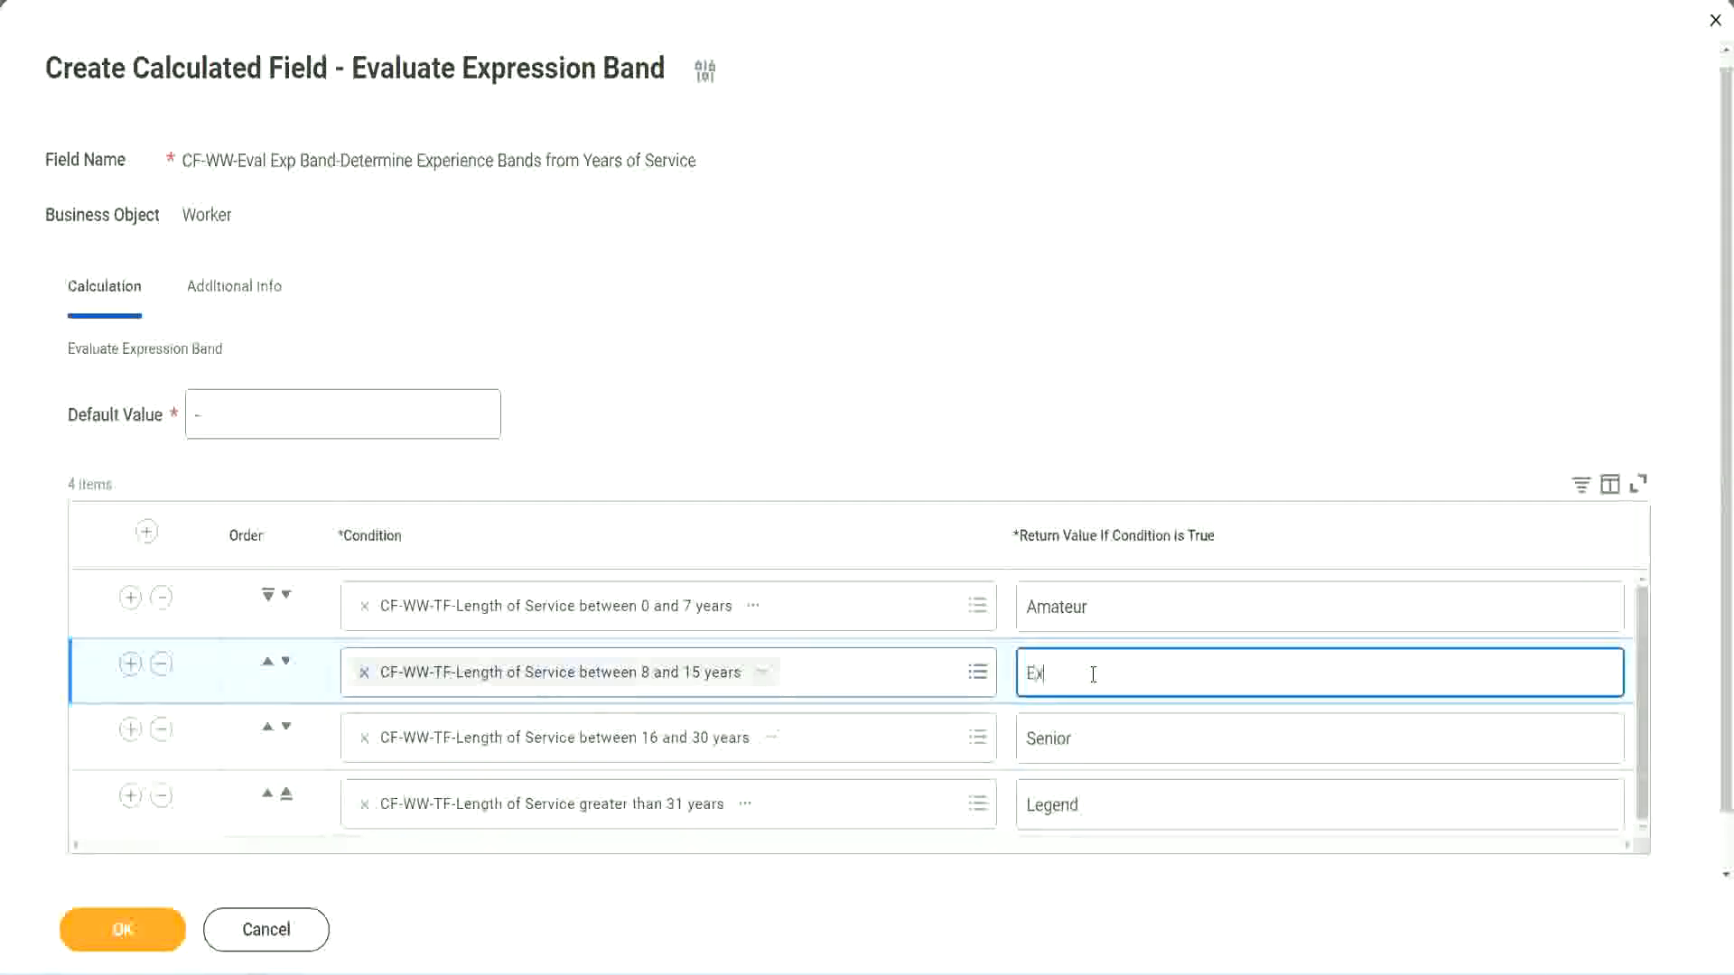
pyautogui.write('perienced')
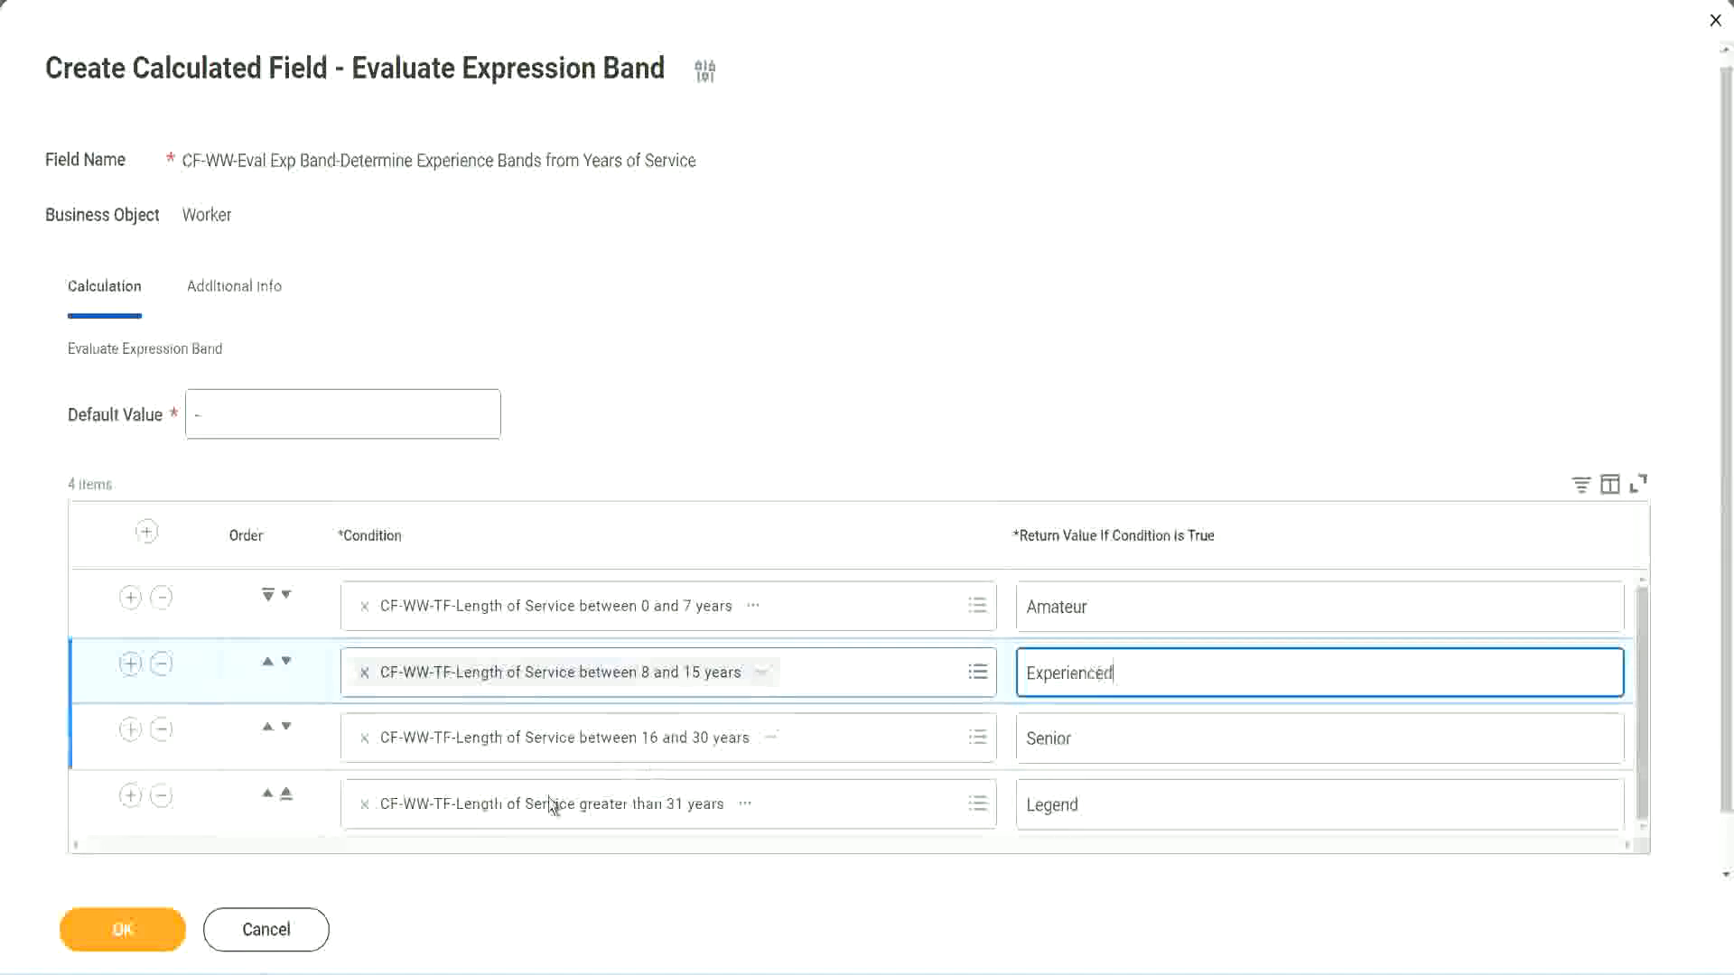
pyautogui.click(123, 930)
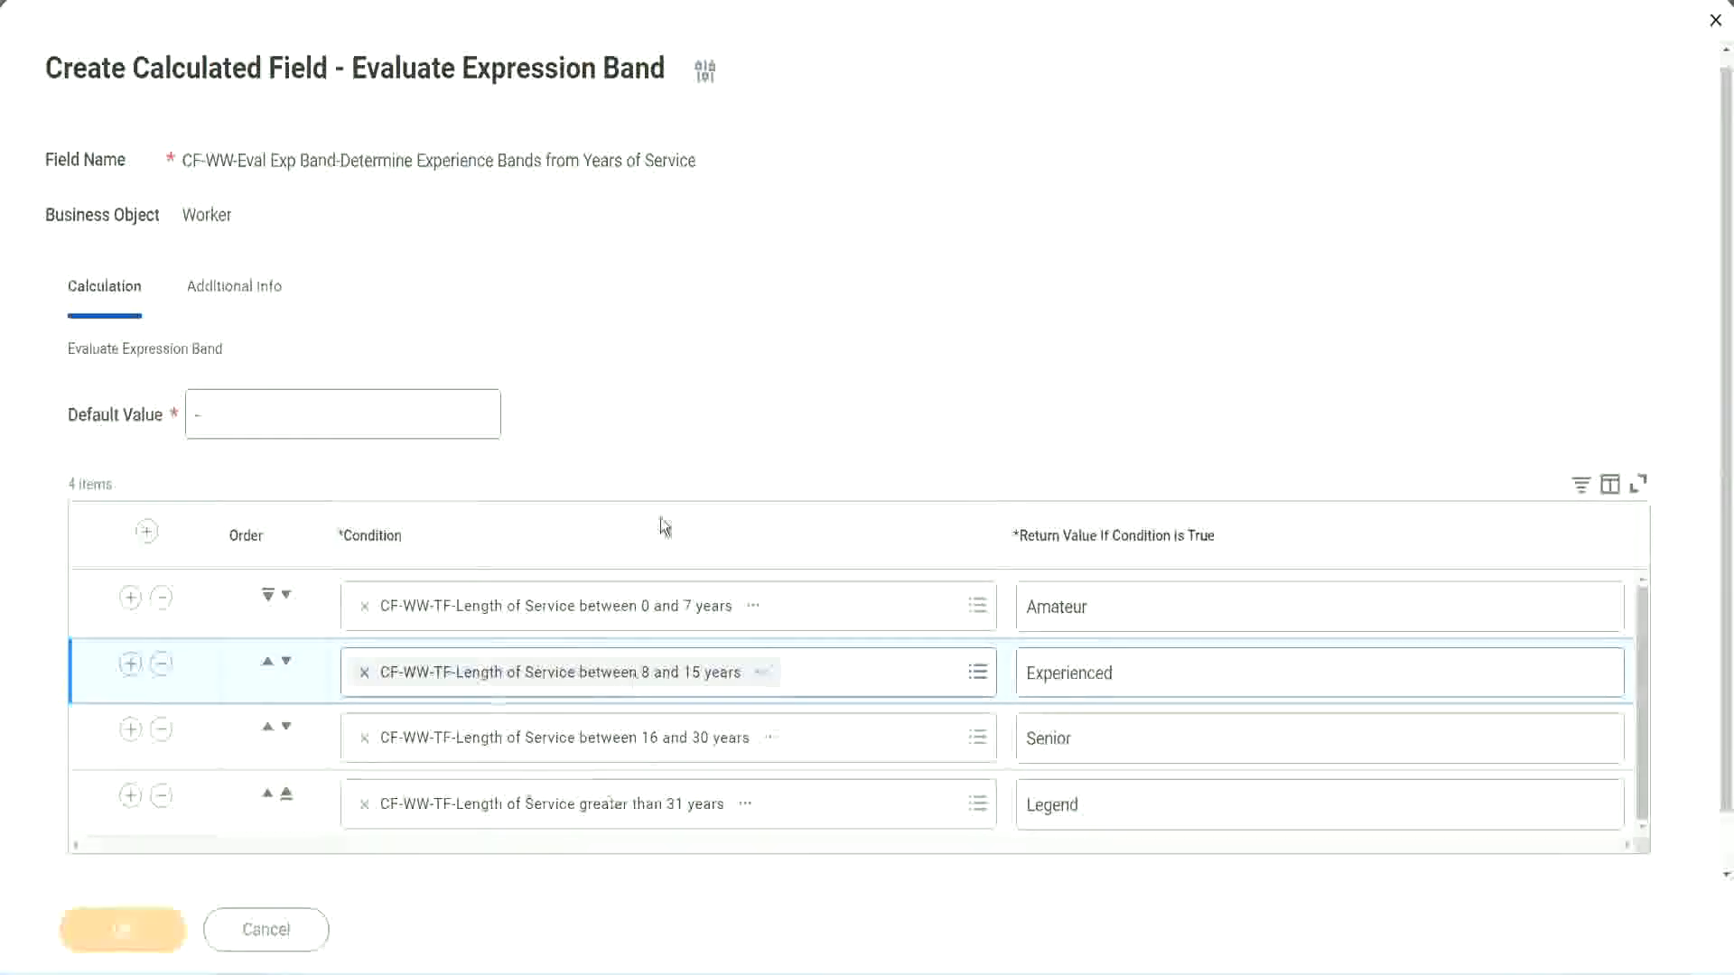
# - Check the saved field's return values and copy its name, CF-WW-Eval Exp Band-Determine Experience Bands from Years of Service
pyautogui.scroll(-3, 593, 555)
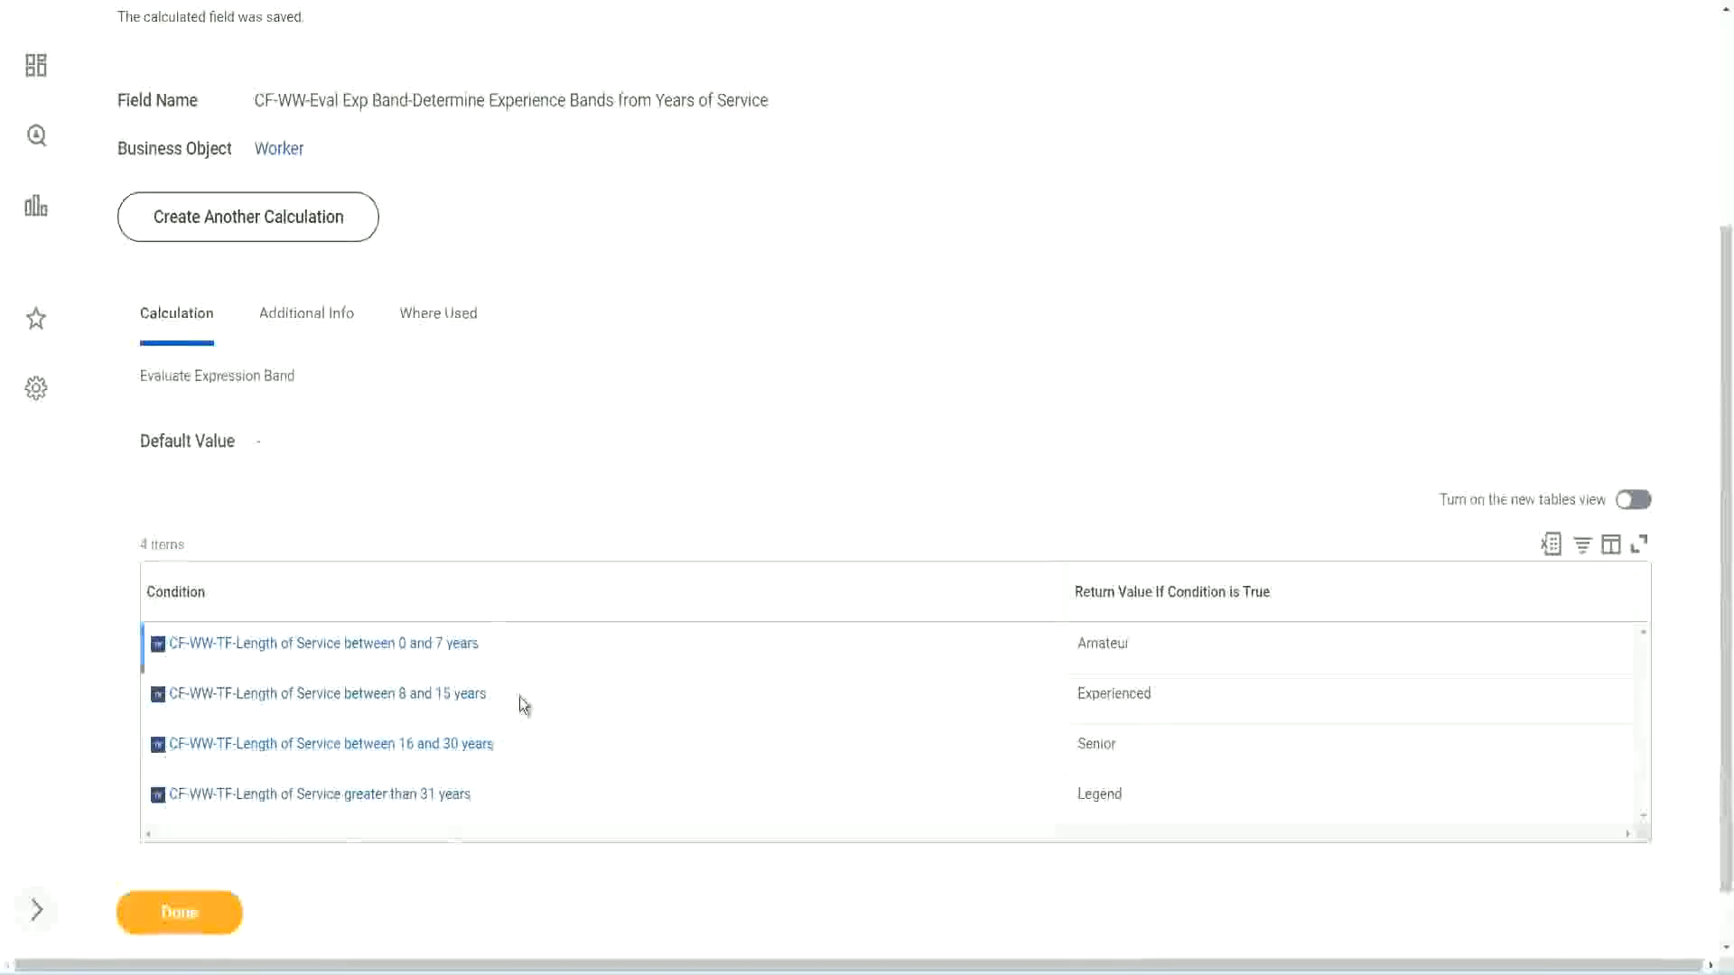
pyautogui.doubleClick(1103, 643)
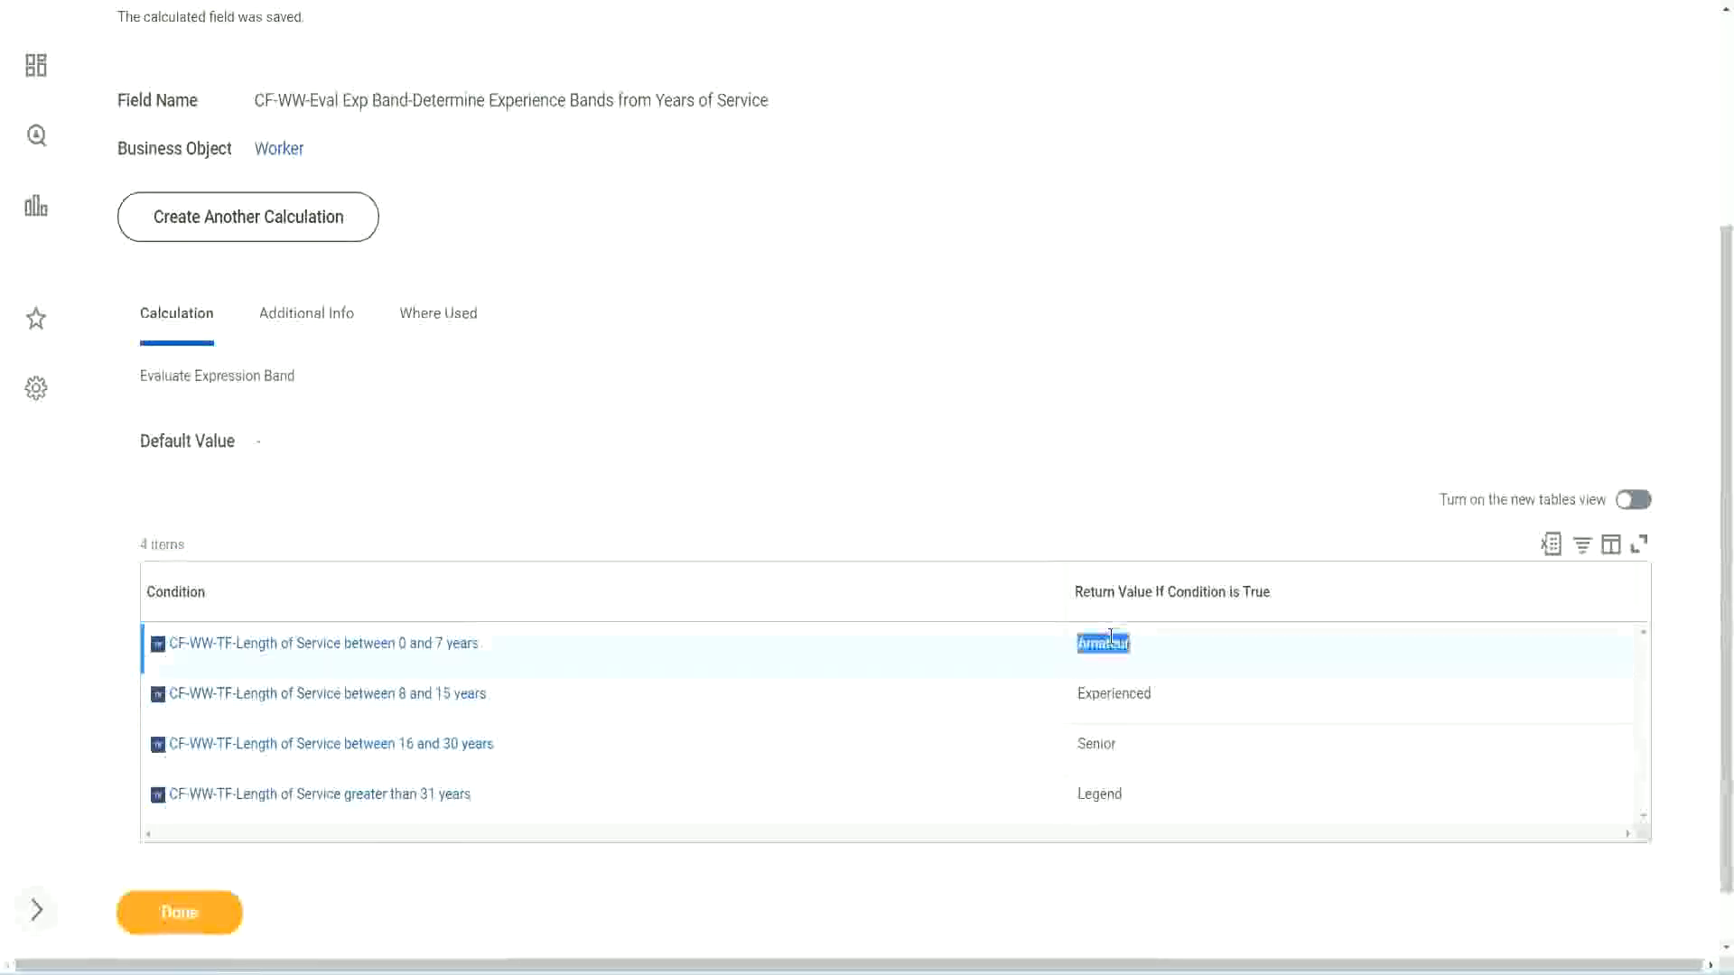
pyautogui.doubleClick(1113, 694)
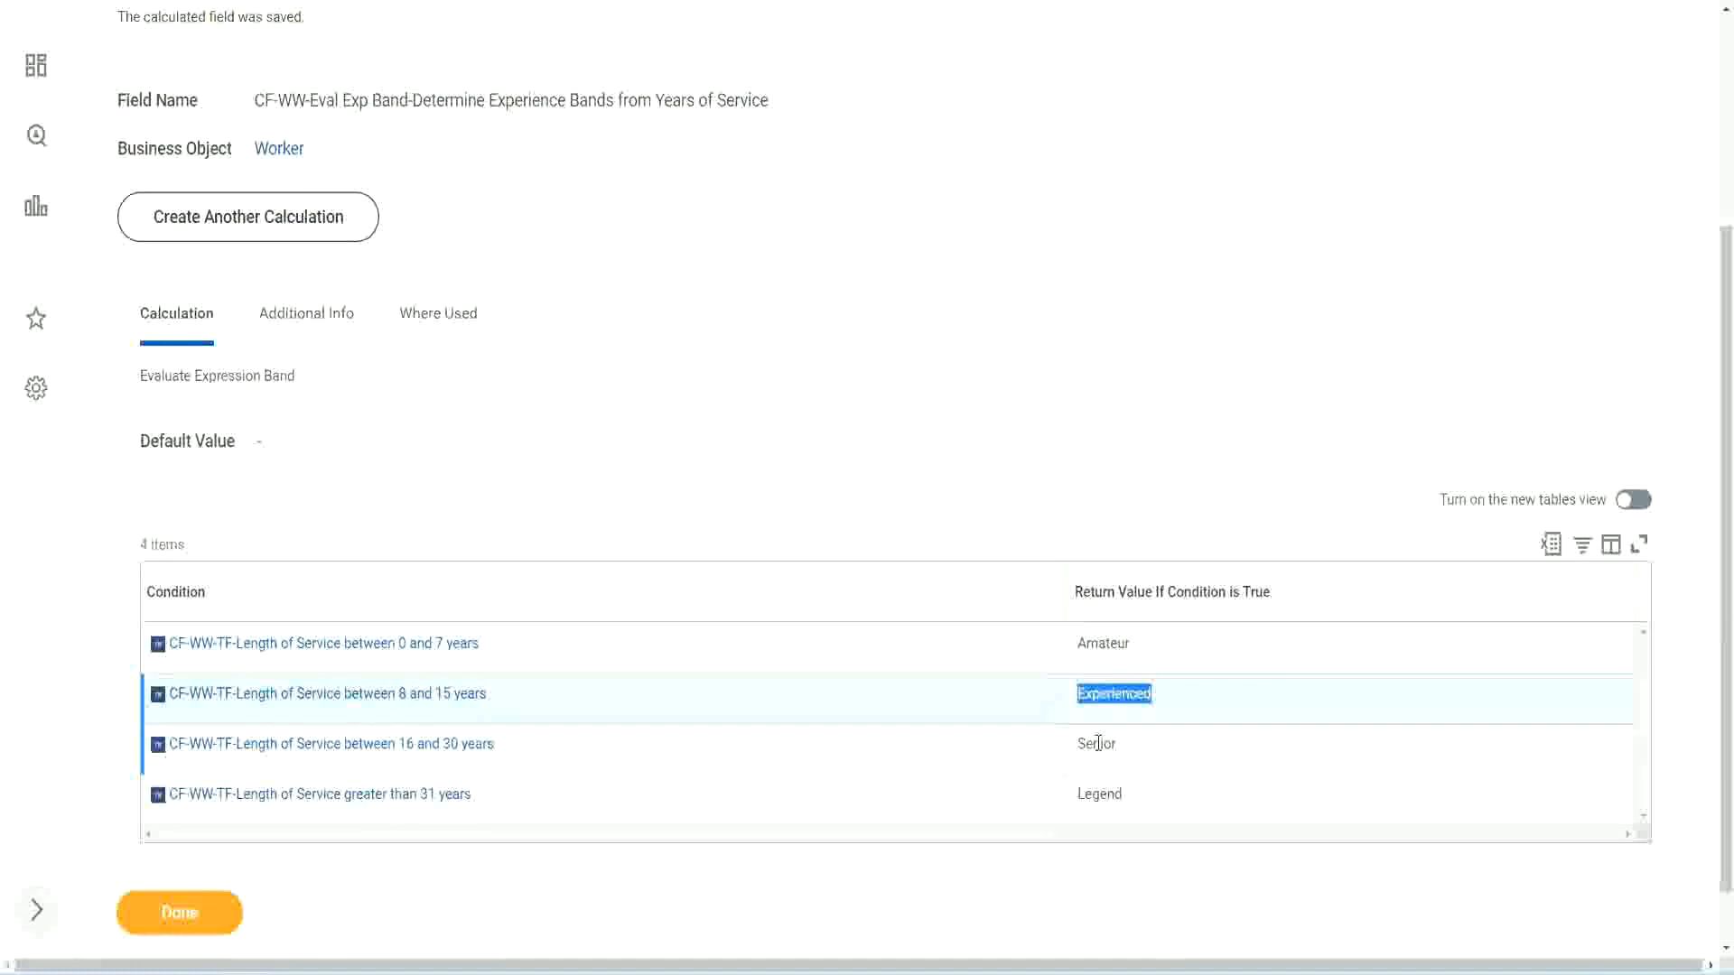
pyautogui.doubleClick(1098, 743)
pyautogui.click(1099, 791)
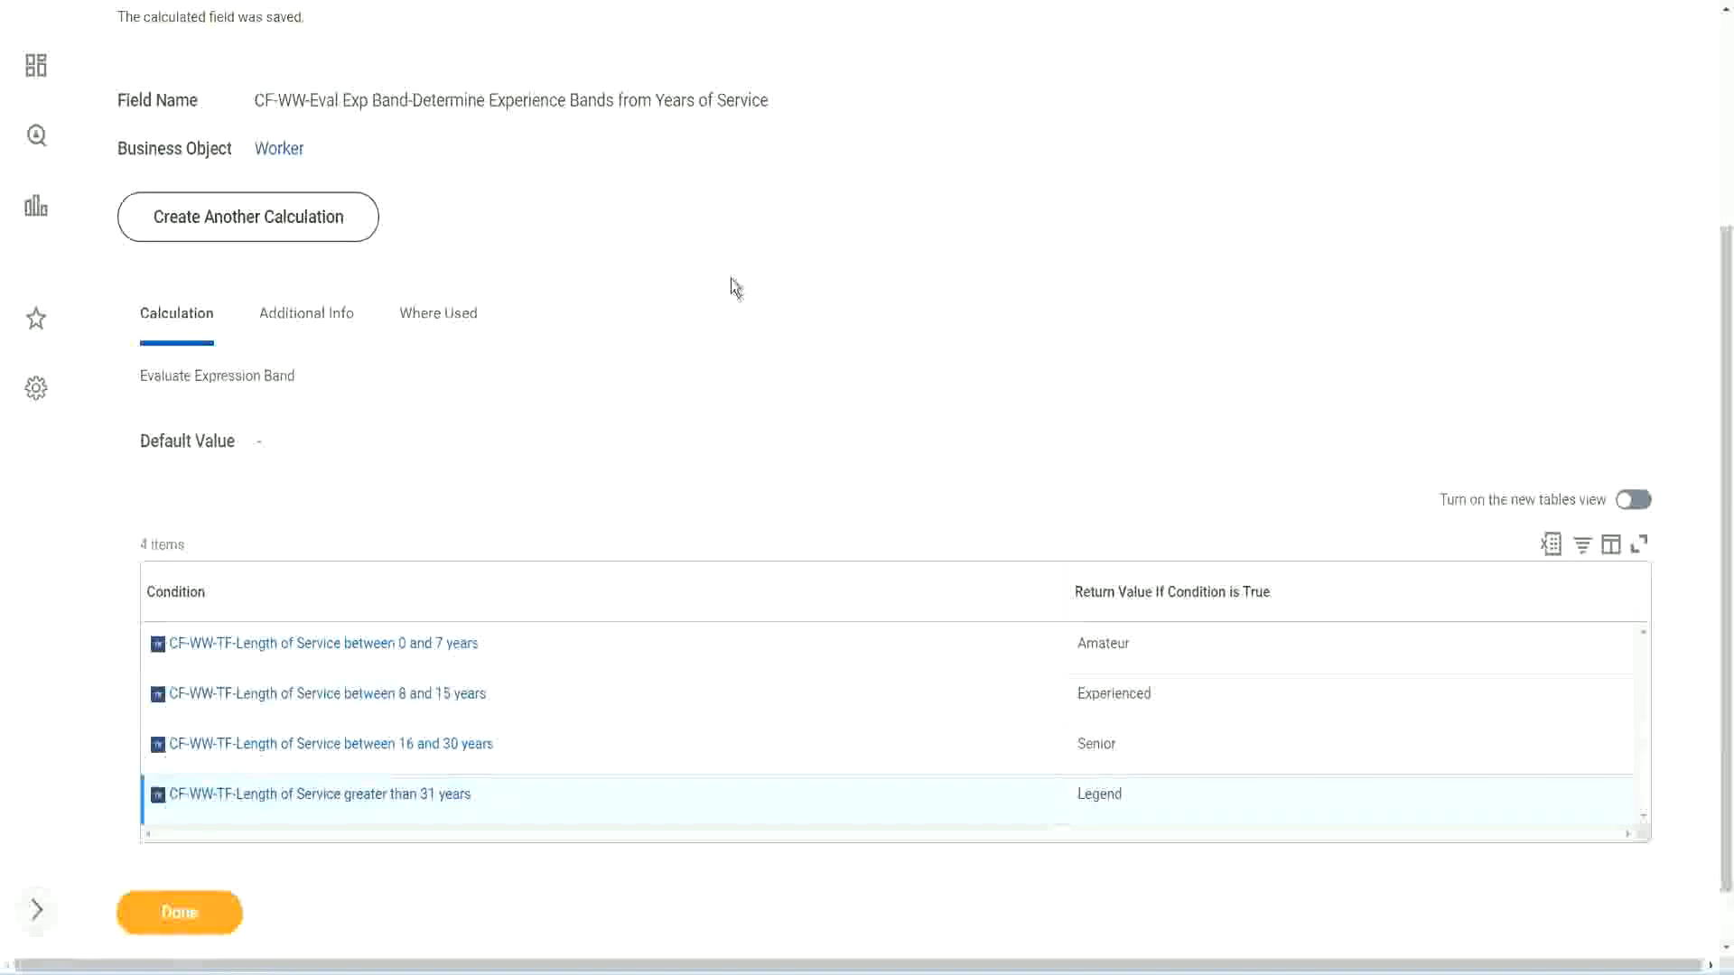
pyautogui.scroll(3, 735, 287)
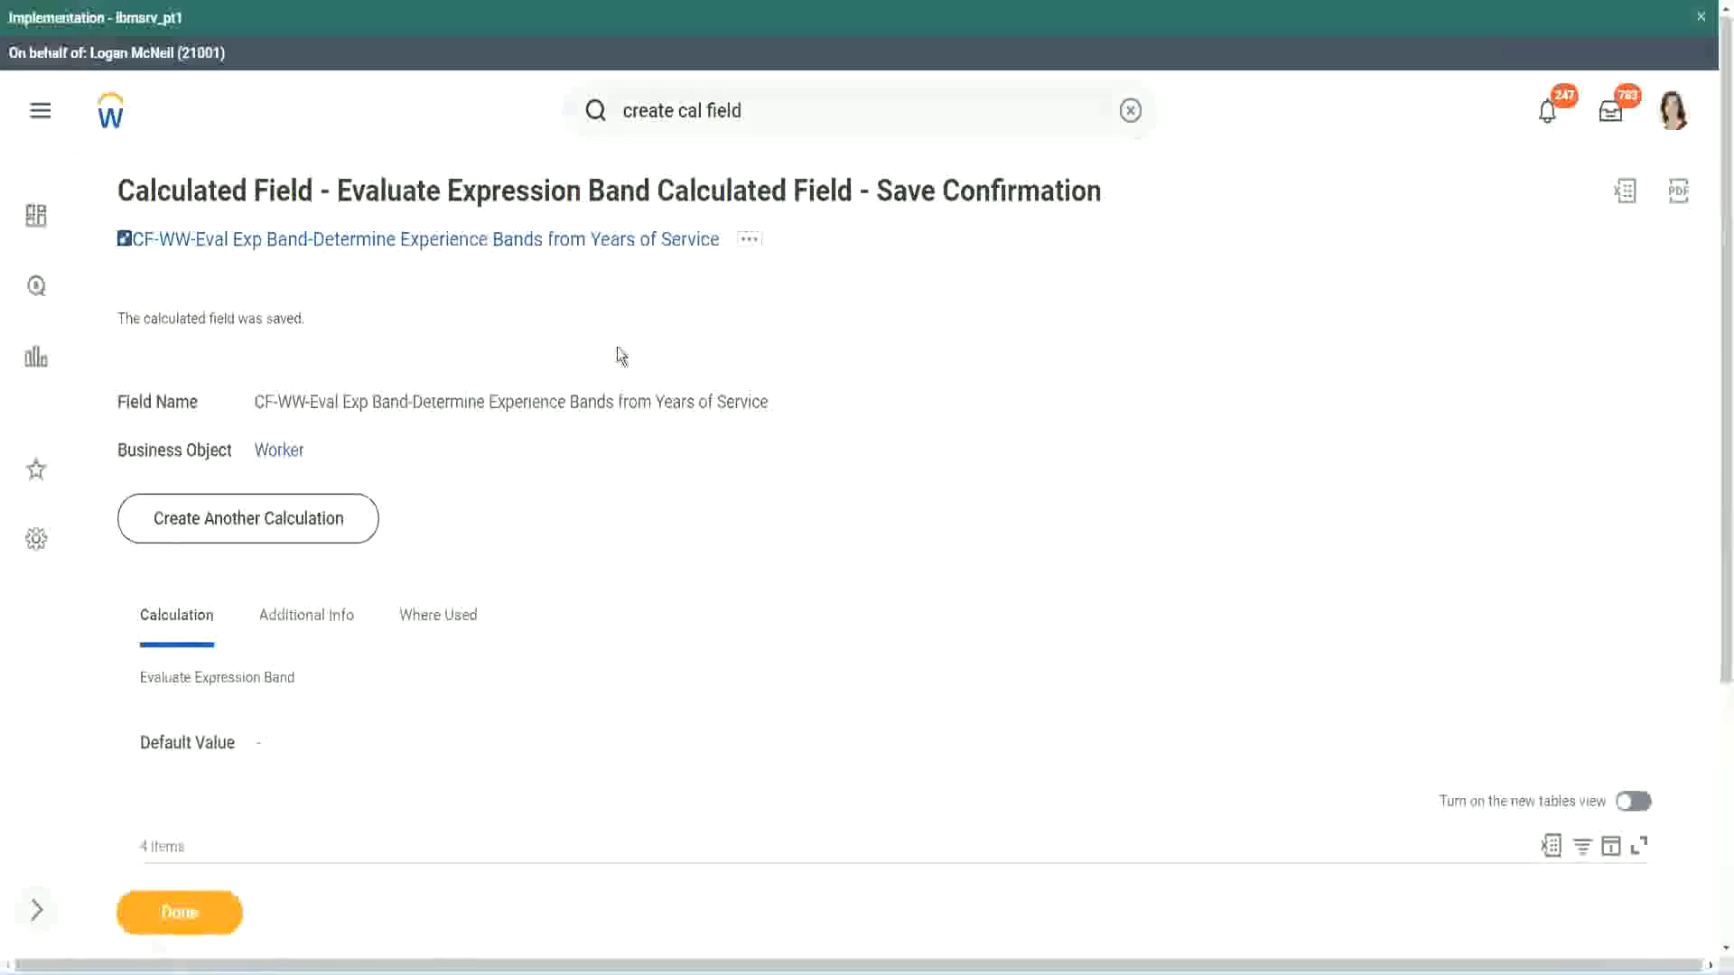
pyautogui.rightClick(569, 240)
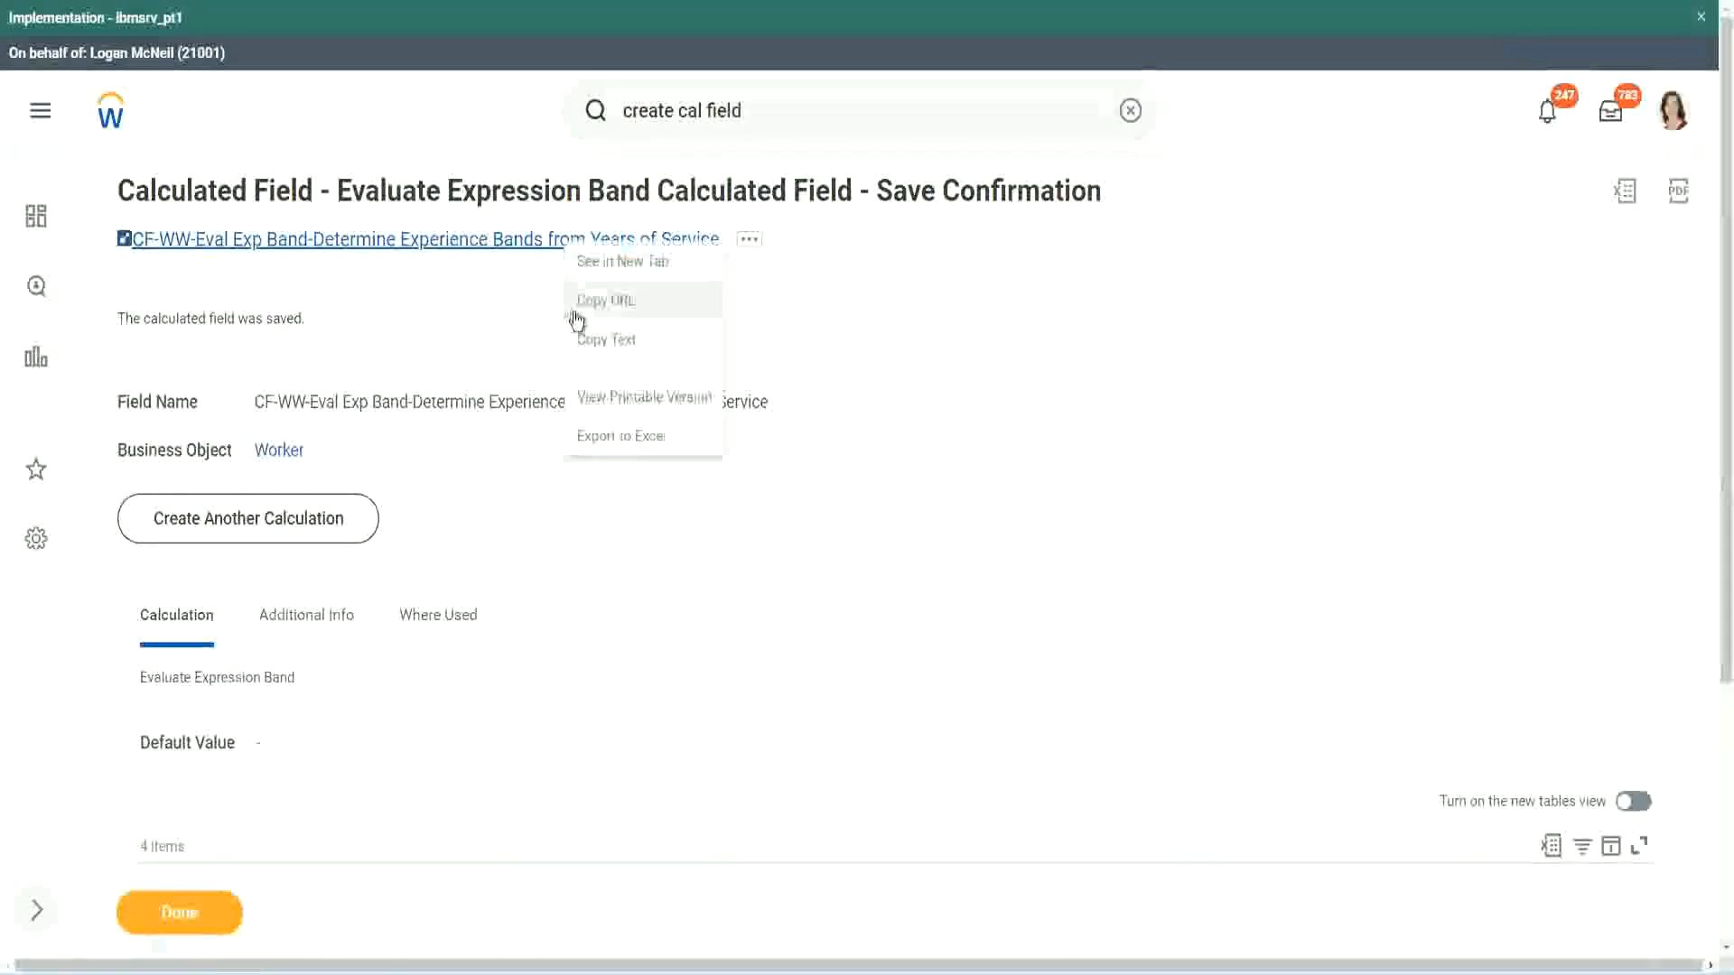
pyautogui.click(600, 342)
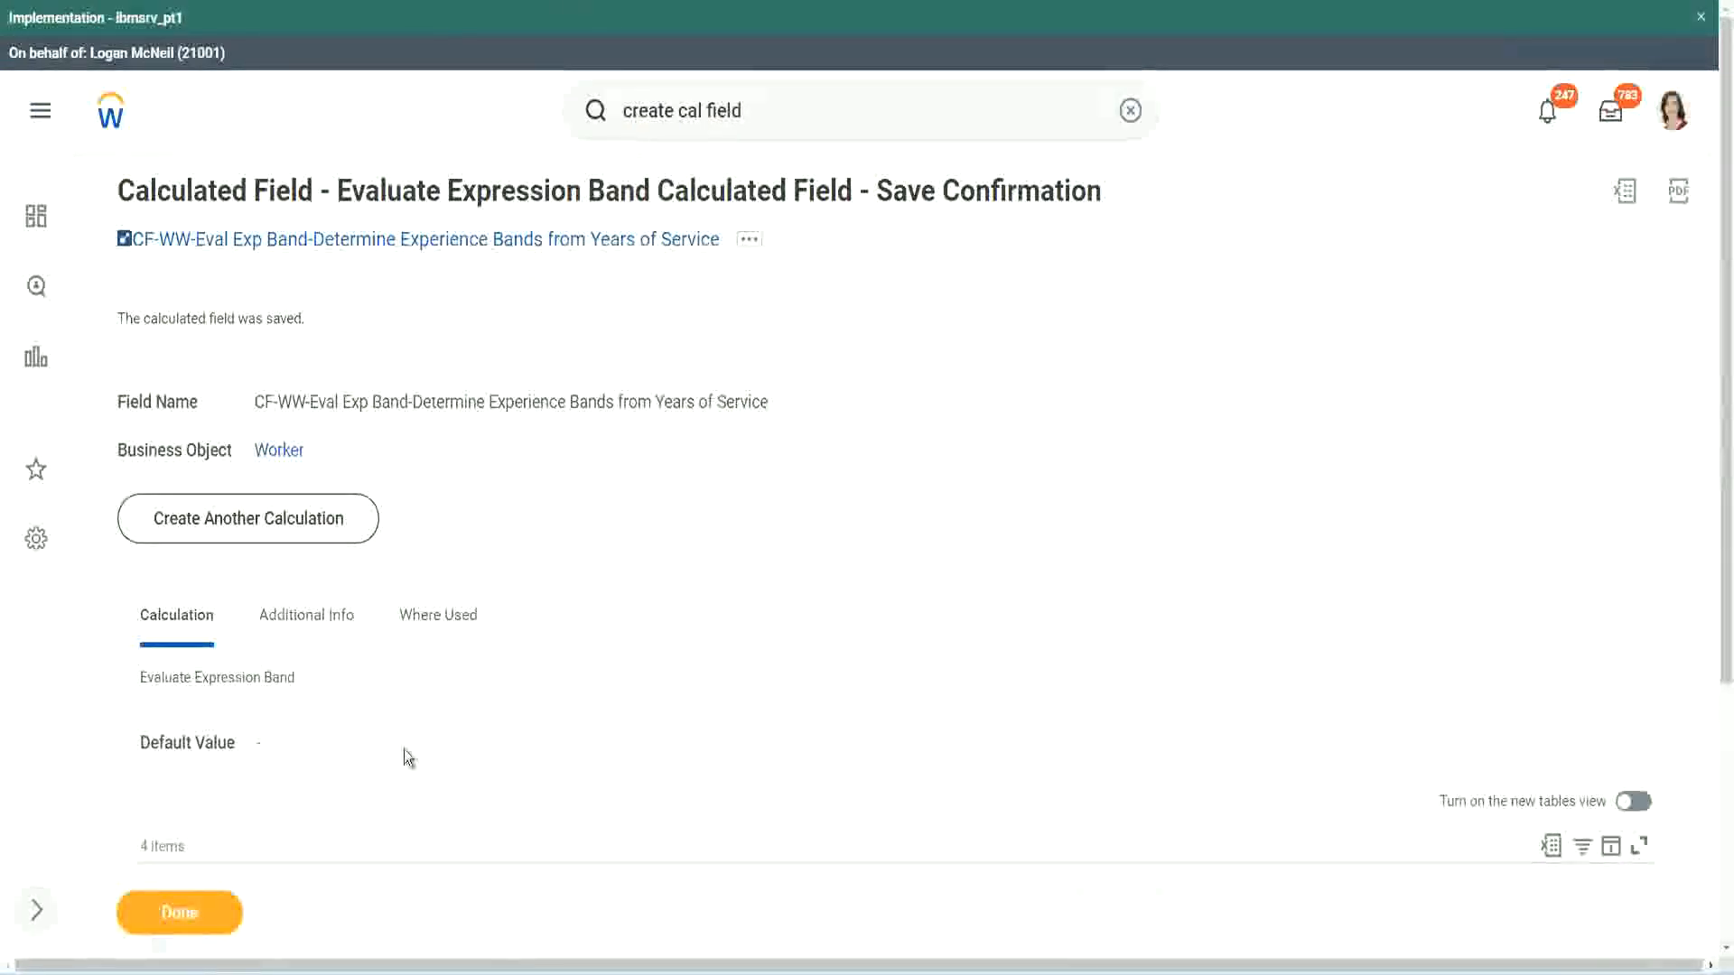
# - Review the saved Evaluate Expression Band definition alongside the Calculated Fields - Functions overview
pyautogui.scroll(-3, 574, 700)
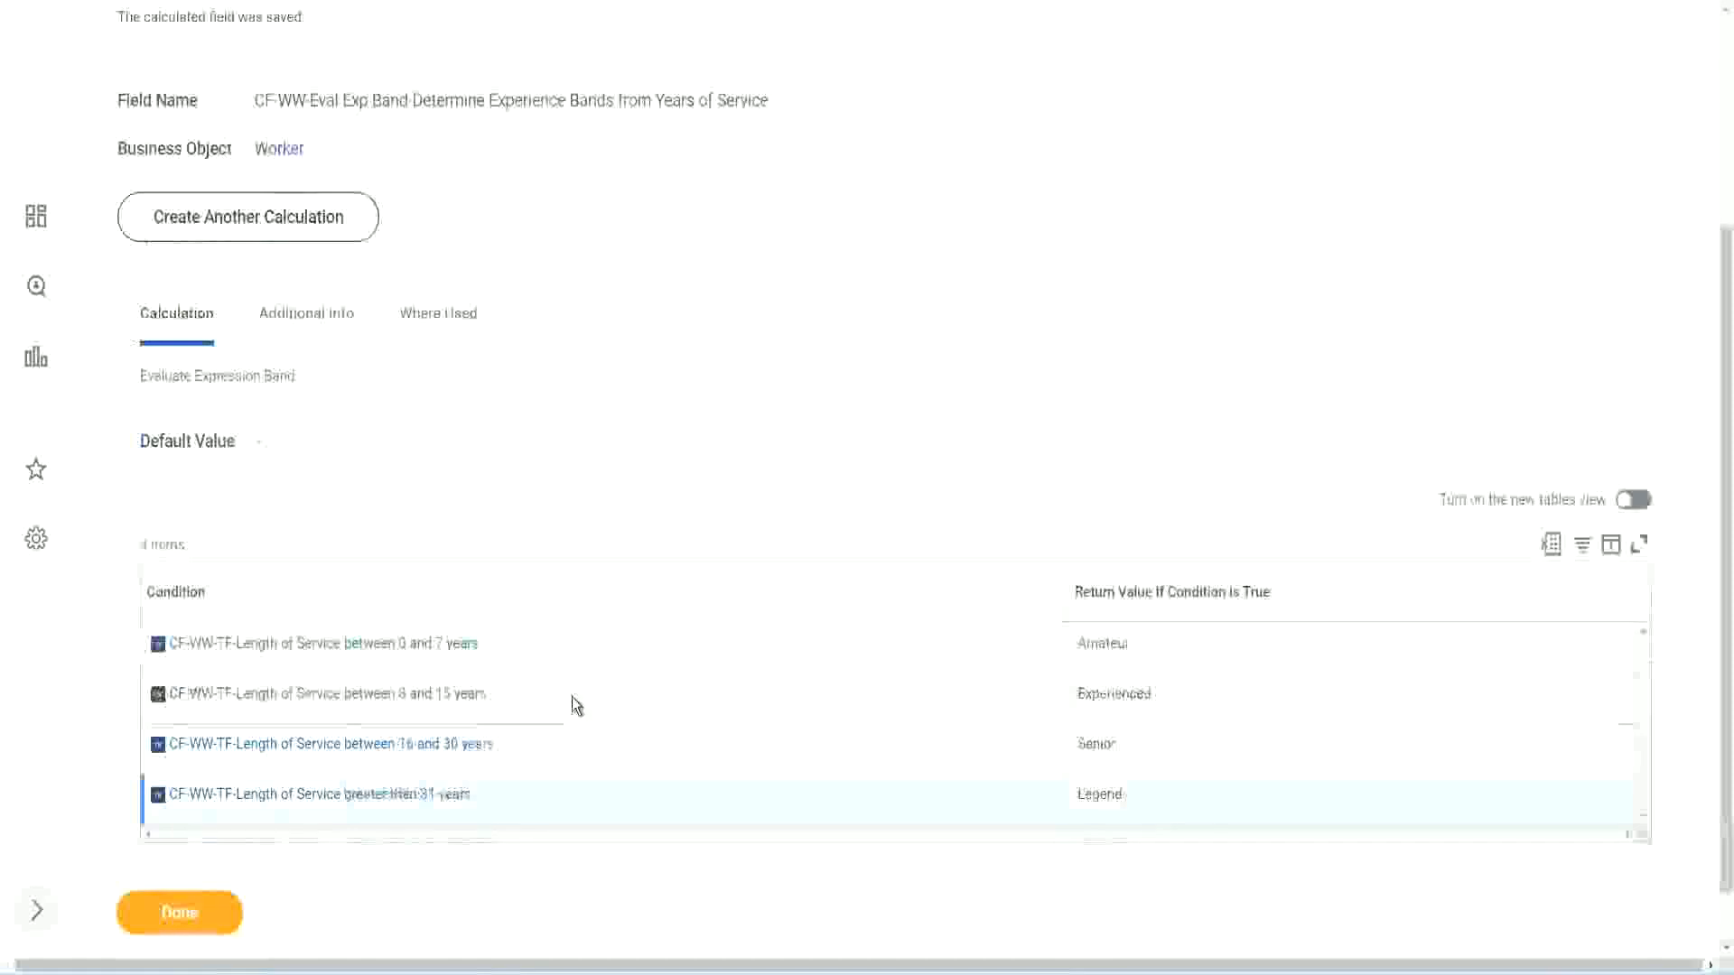
pyautogui.scroll(-1, 572, 696)
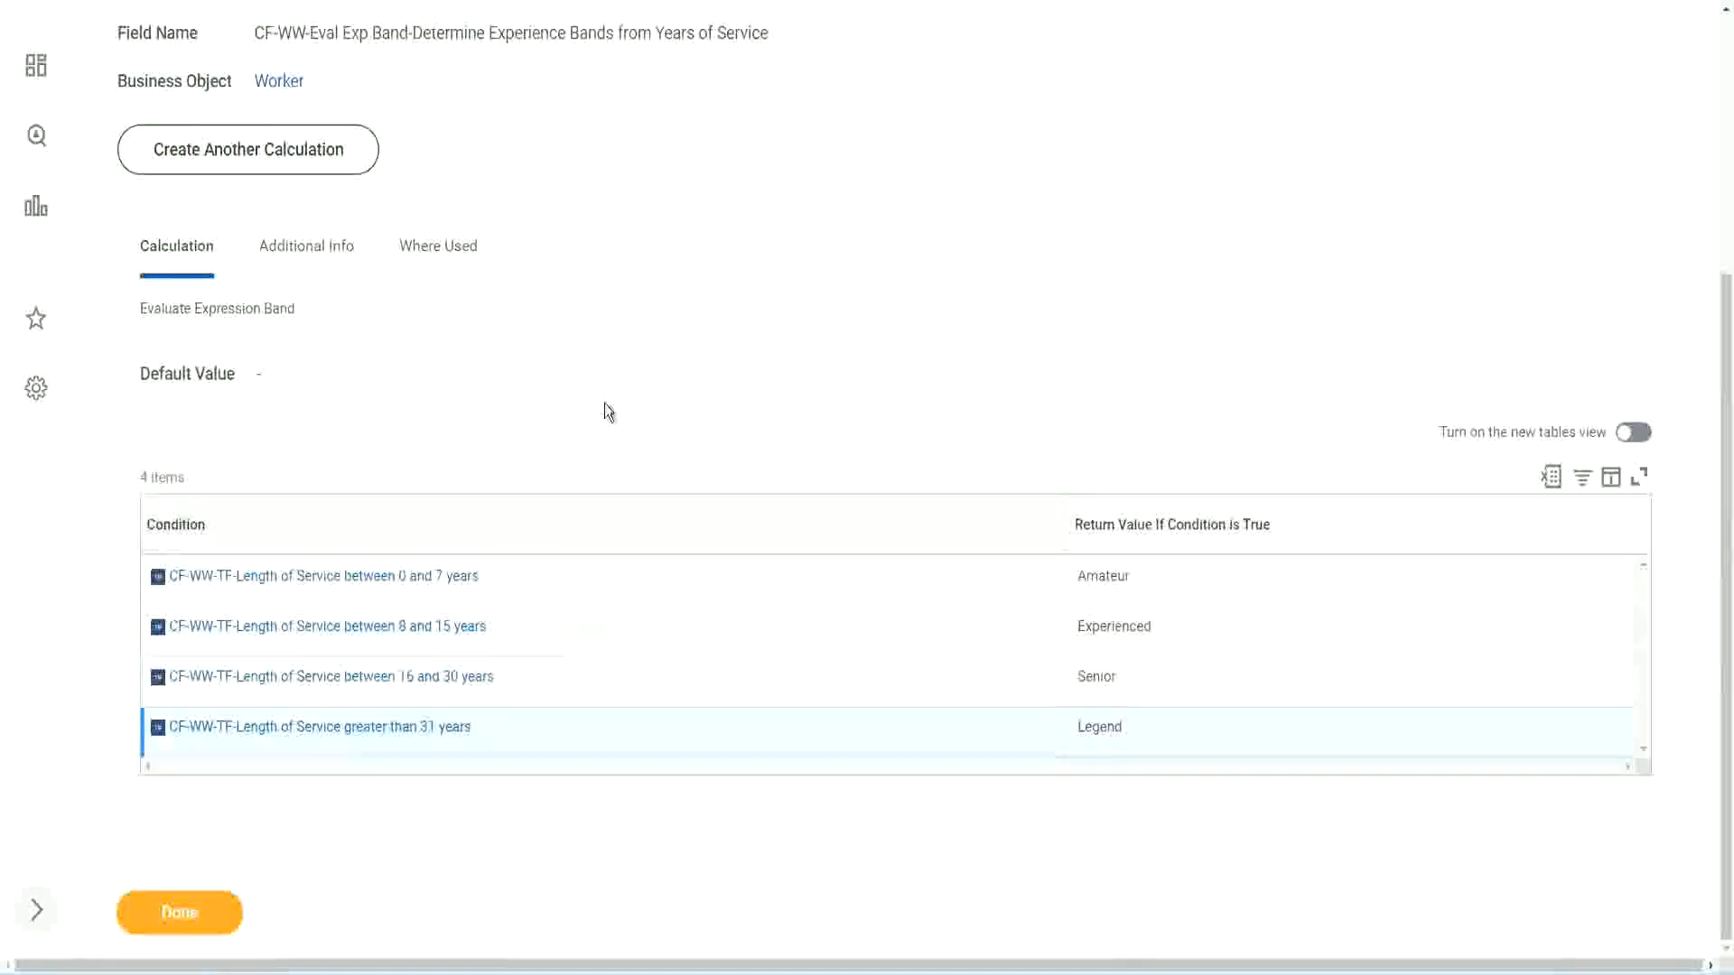
pyautogui.scroll(3, 606, 408)
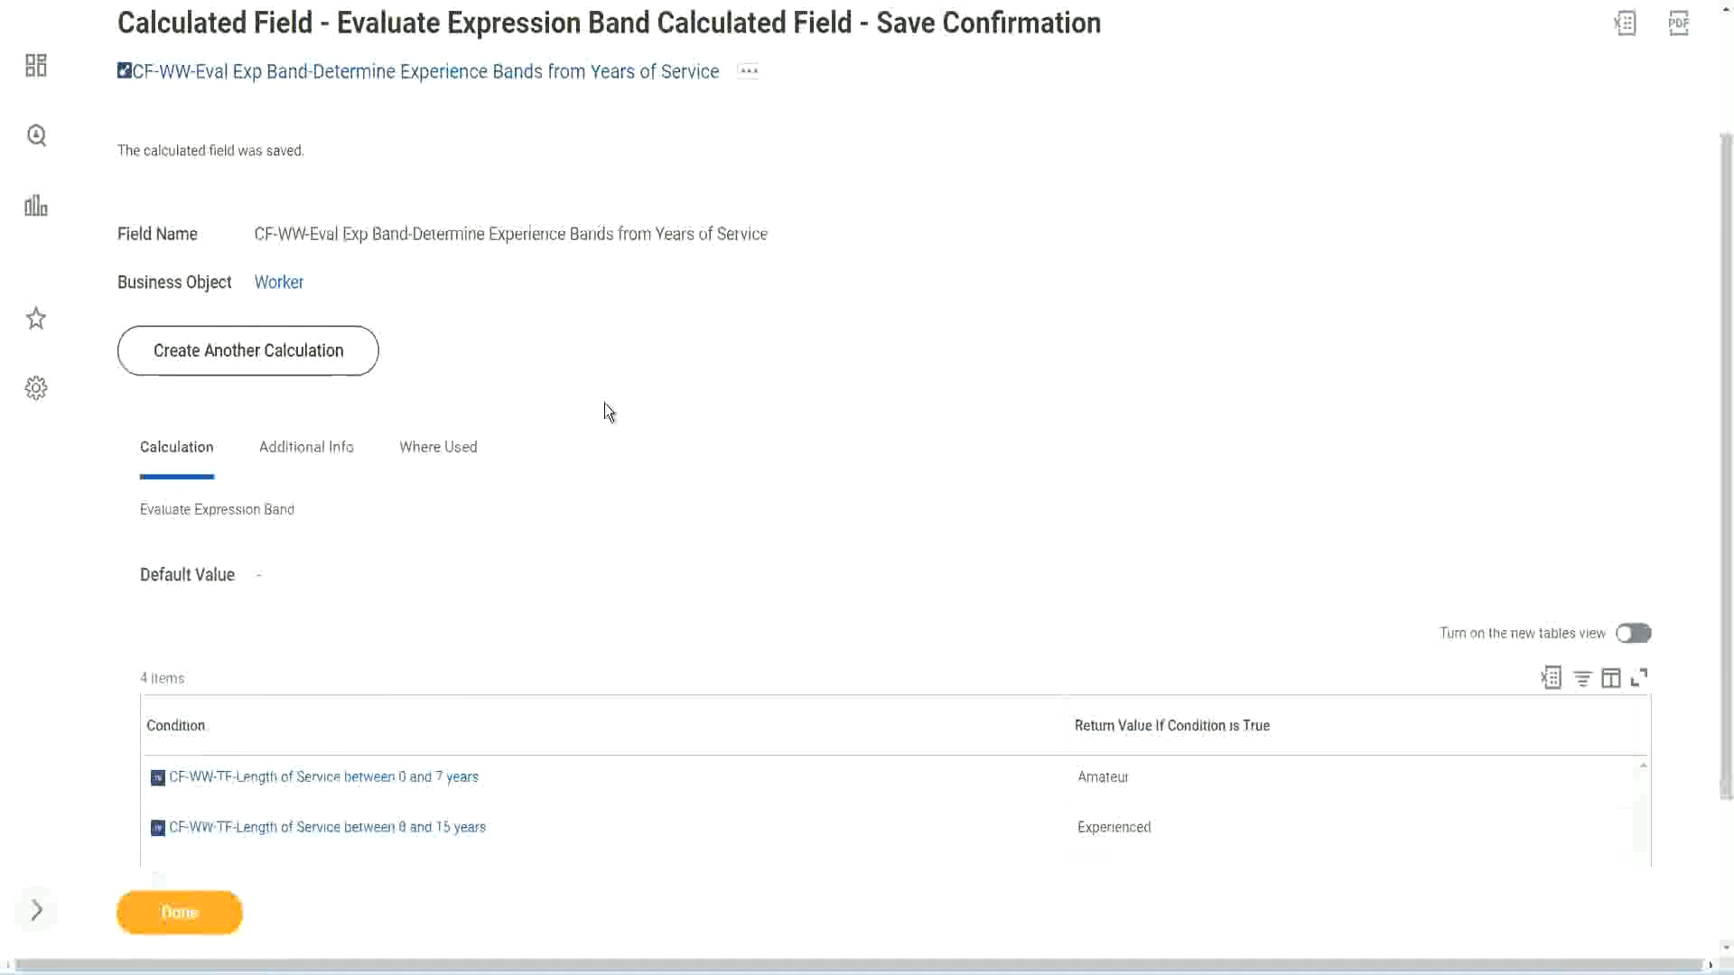
pyautogui.scroll(-3, 604, 403)
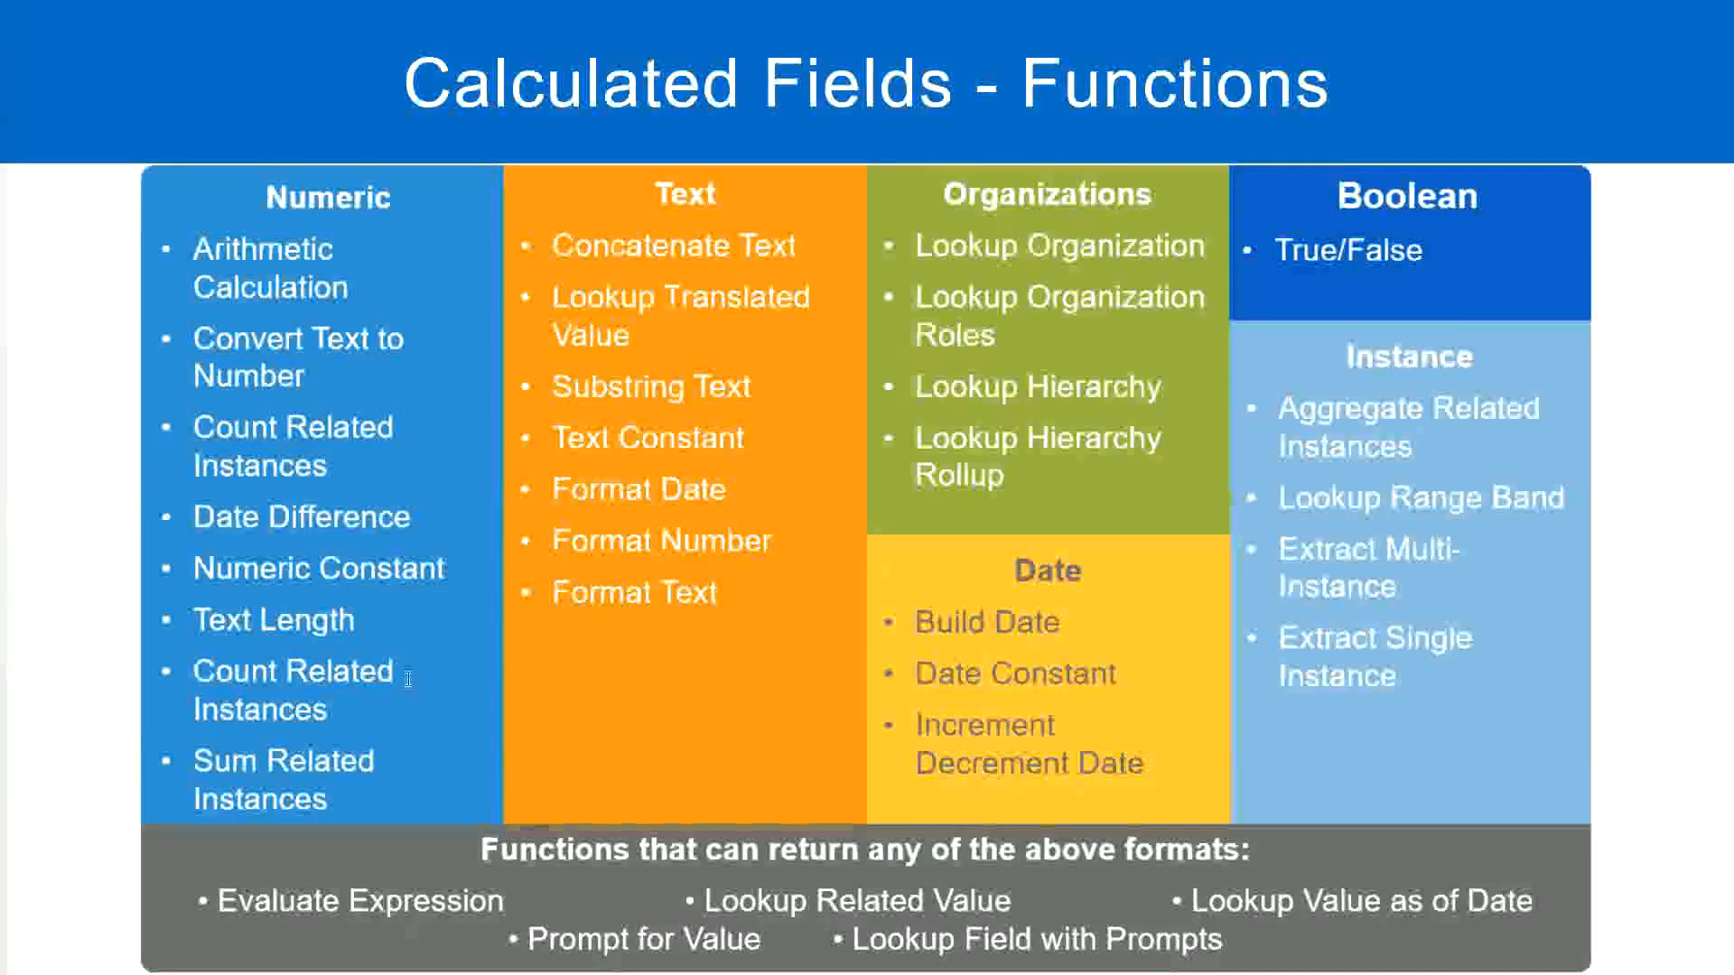
pyautogui.hotkey('alt', 'Tab')
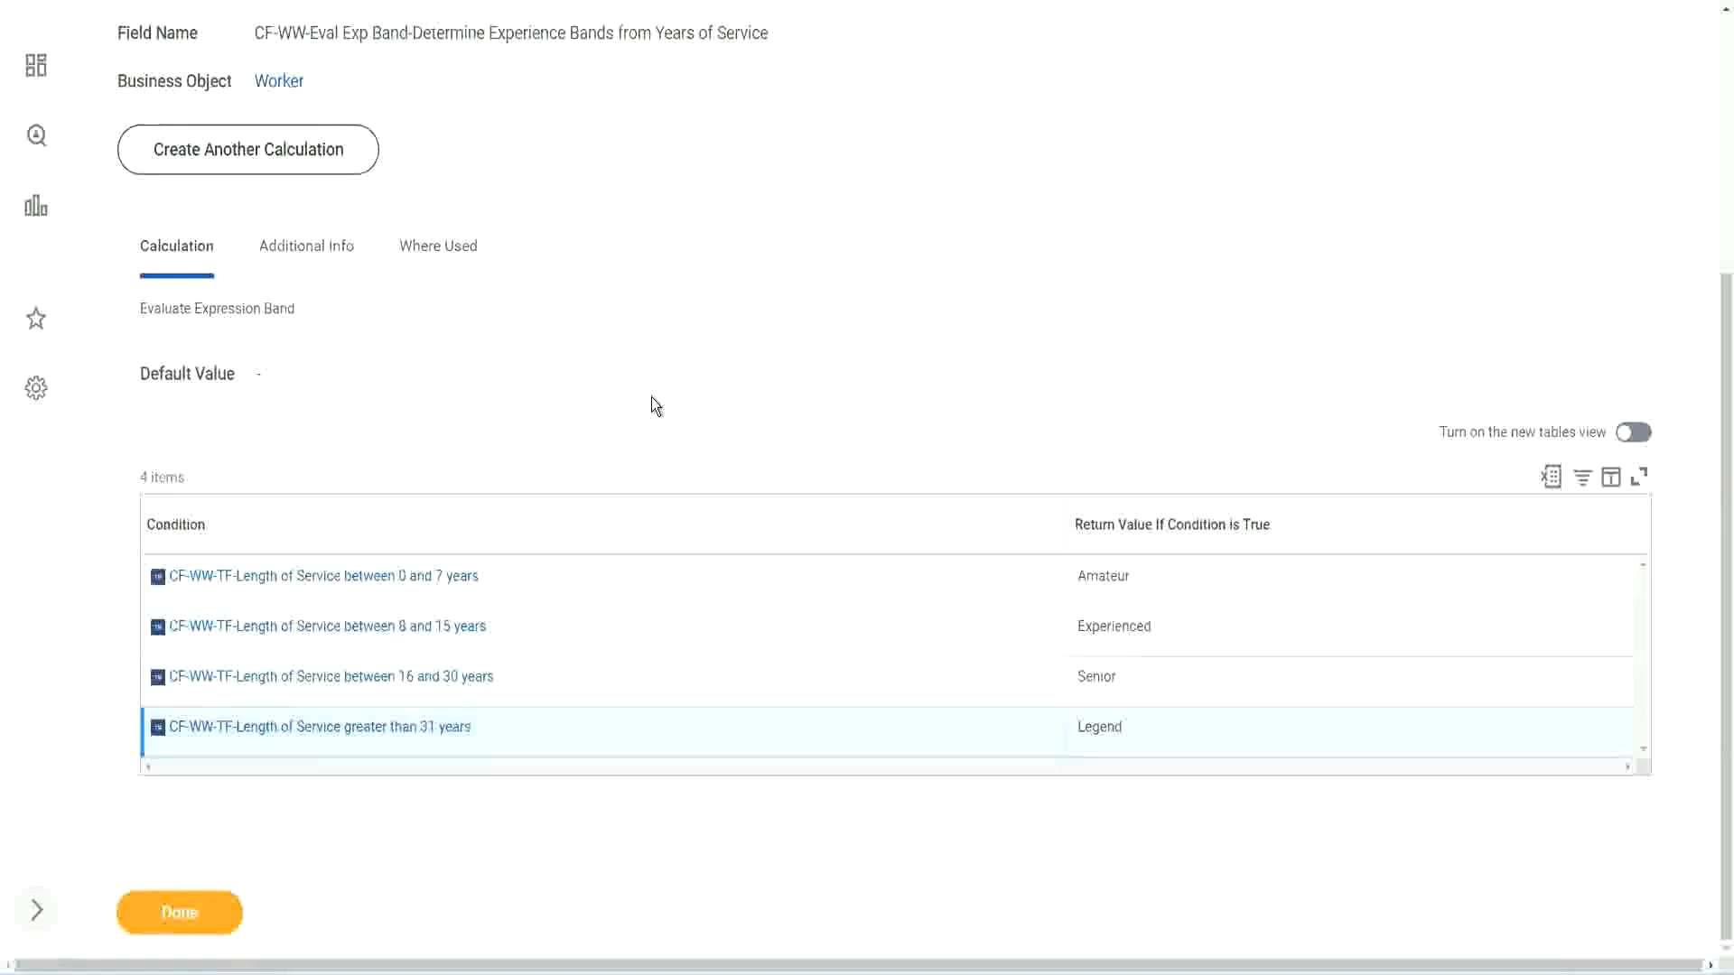
pyautogui.scroll(1, 652, 398)
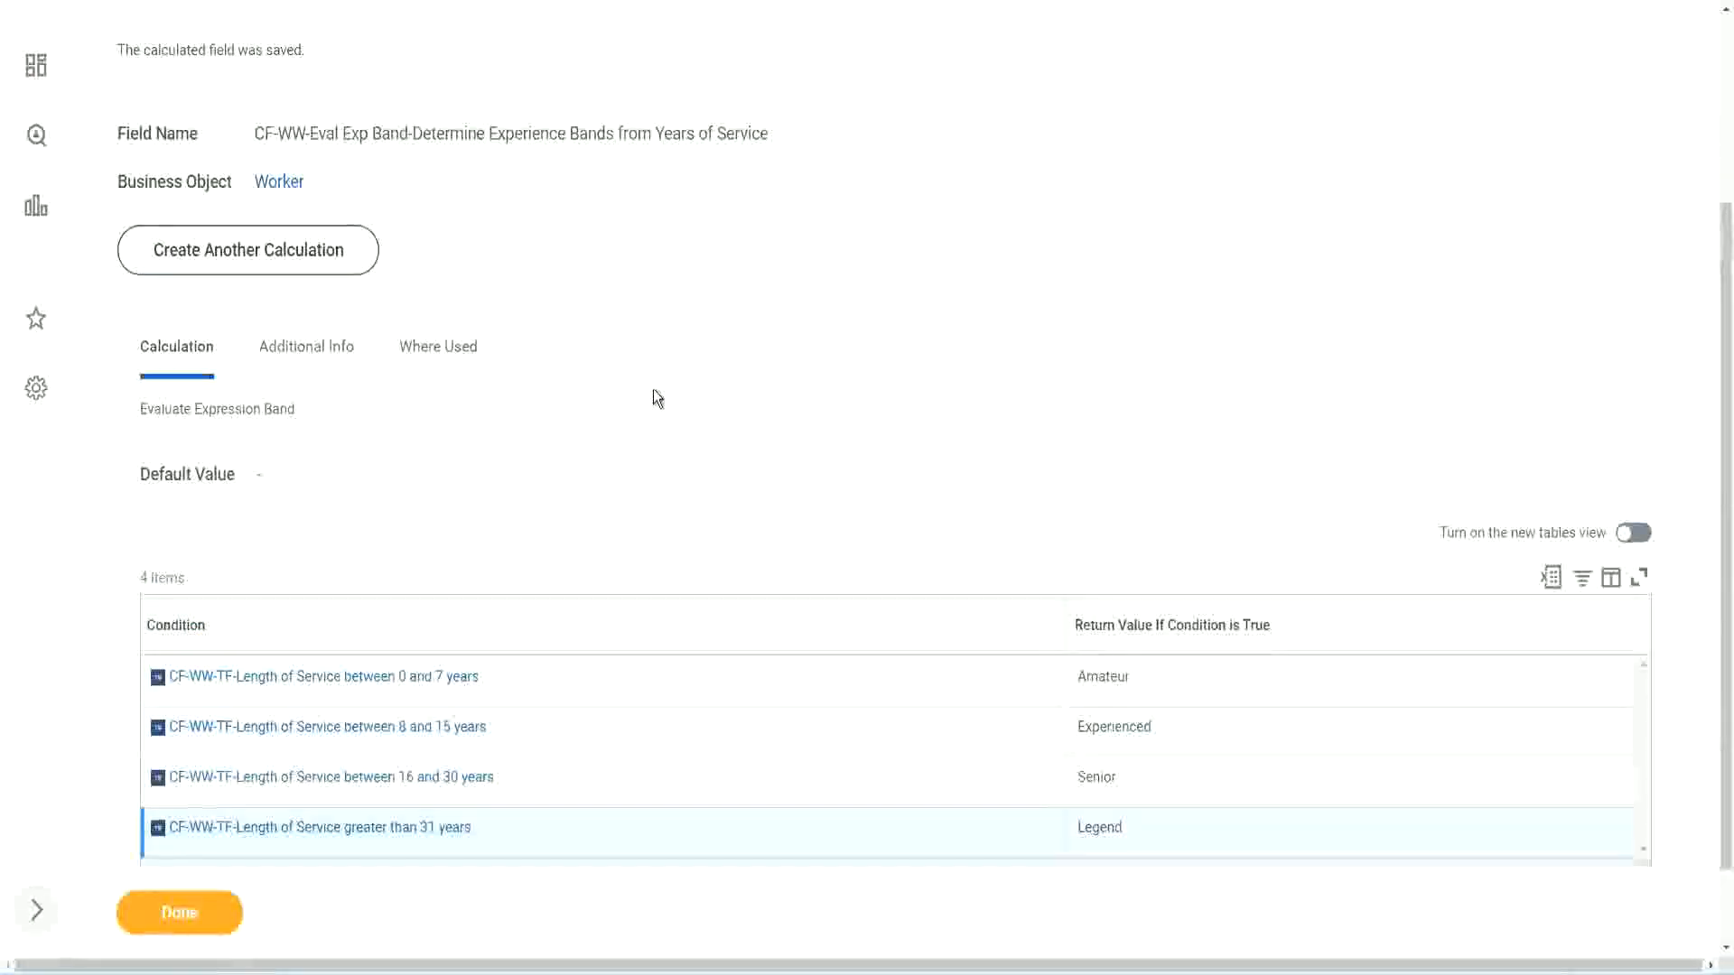
pyautogui.scroll(3, 653, 388)
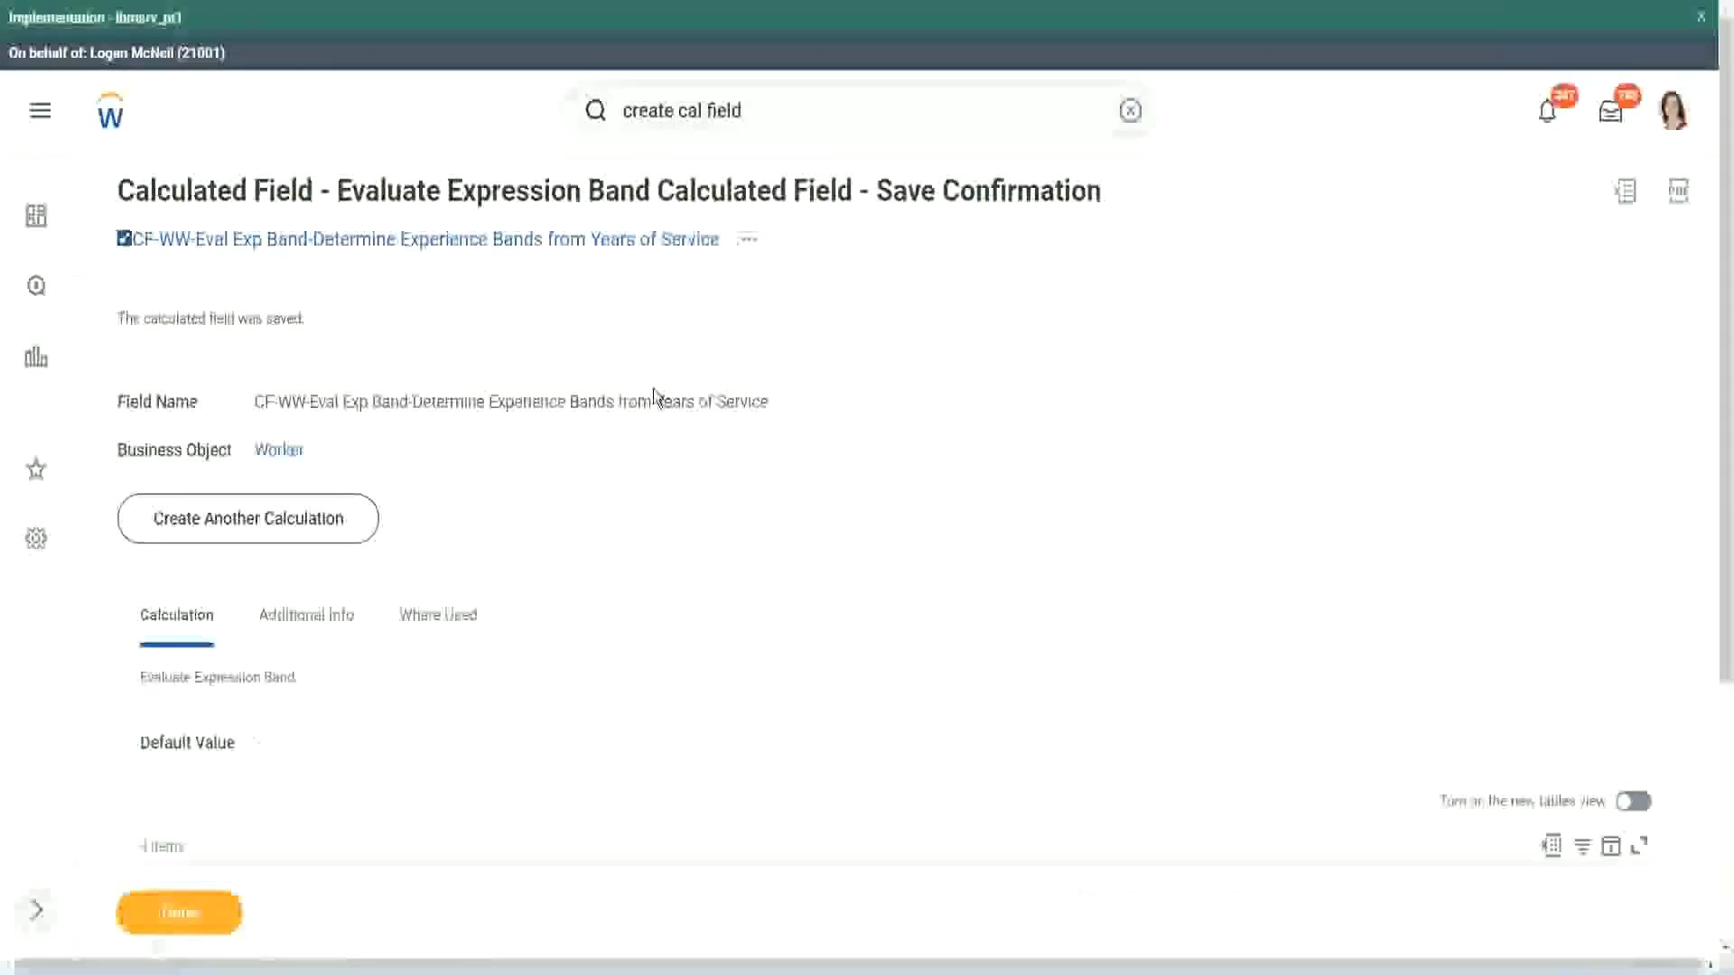
pyautogui.scroll(-4, 653, 394)
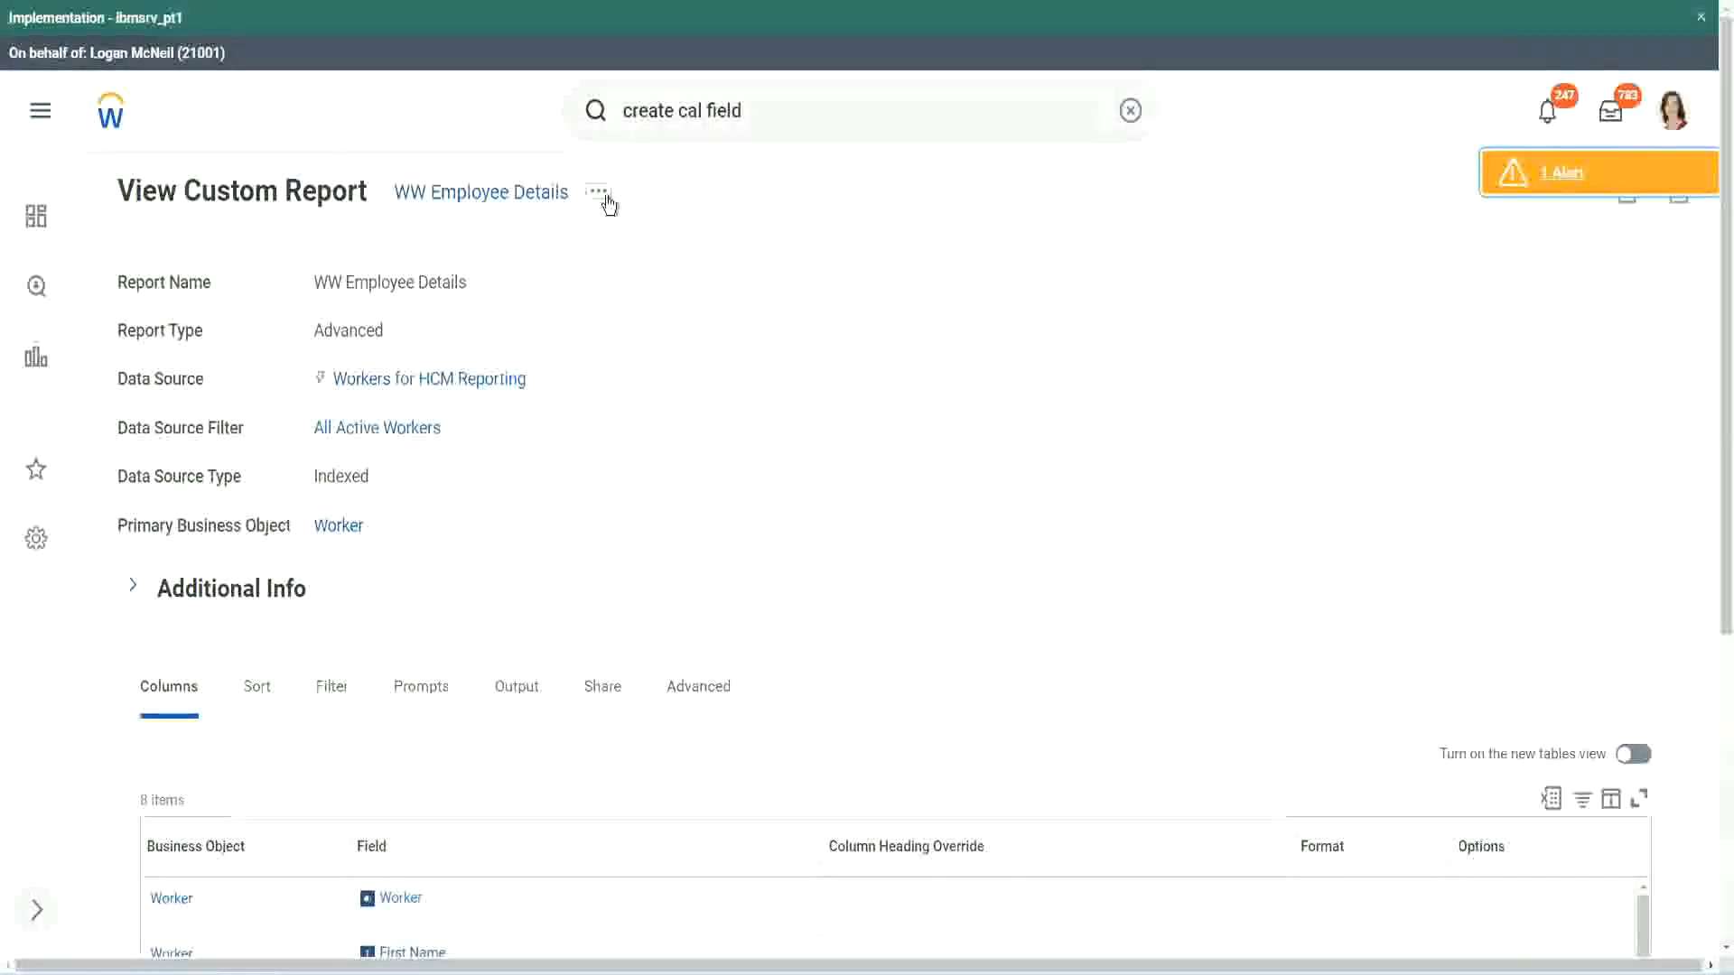
# - Open the WW Employee Details custom report for editing and go to its column definitions
pyautogui.click(599, 191)
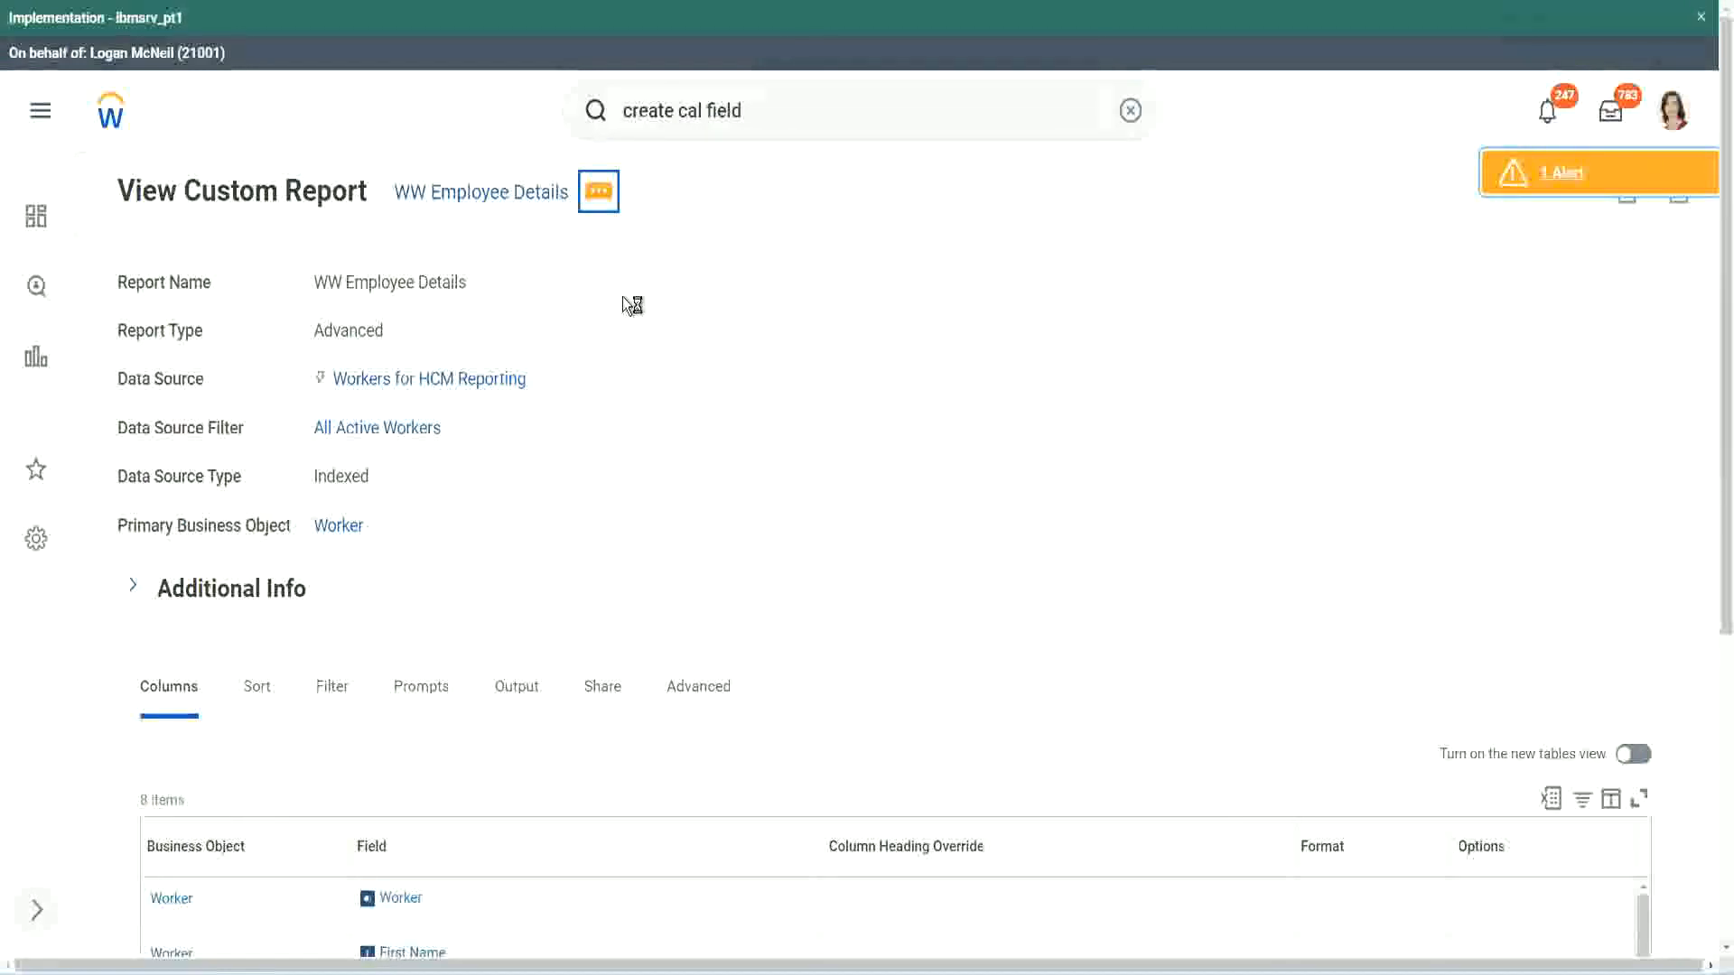
pyautogui.moveTo(701, 291)
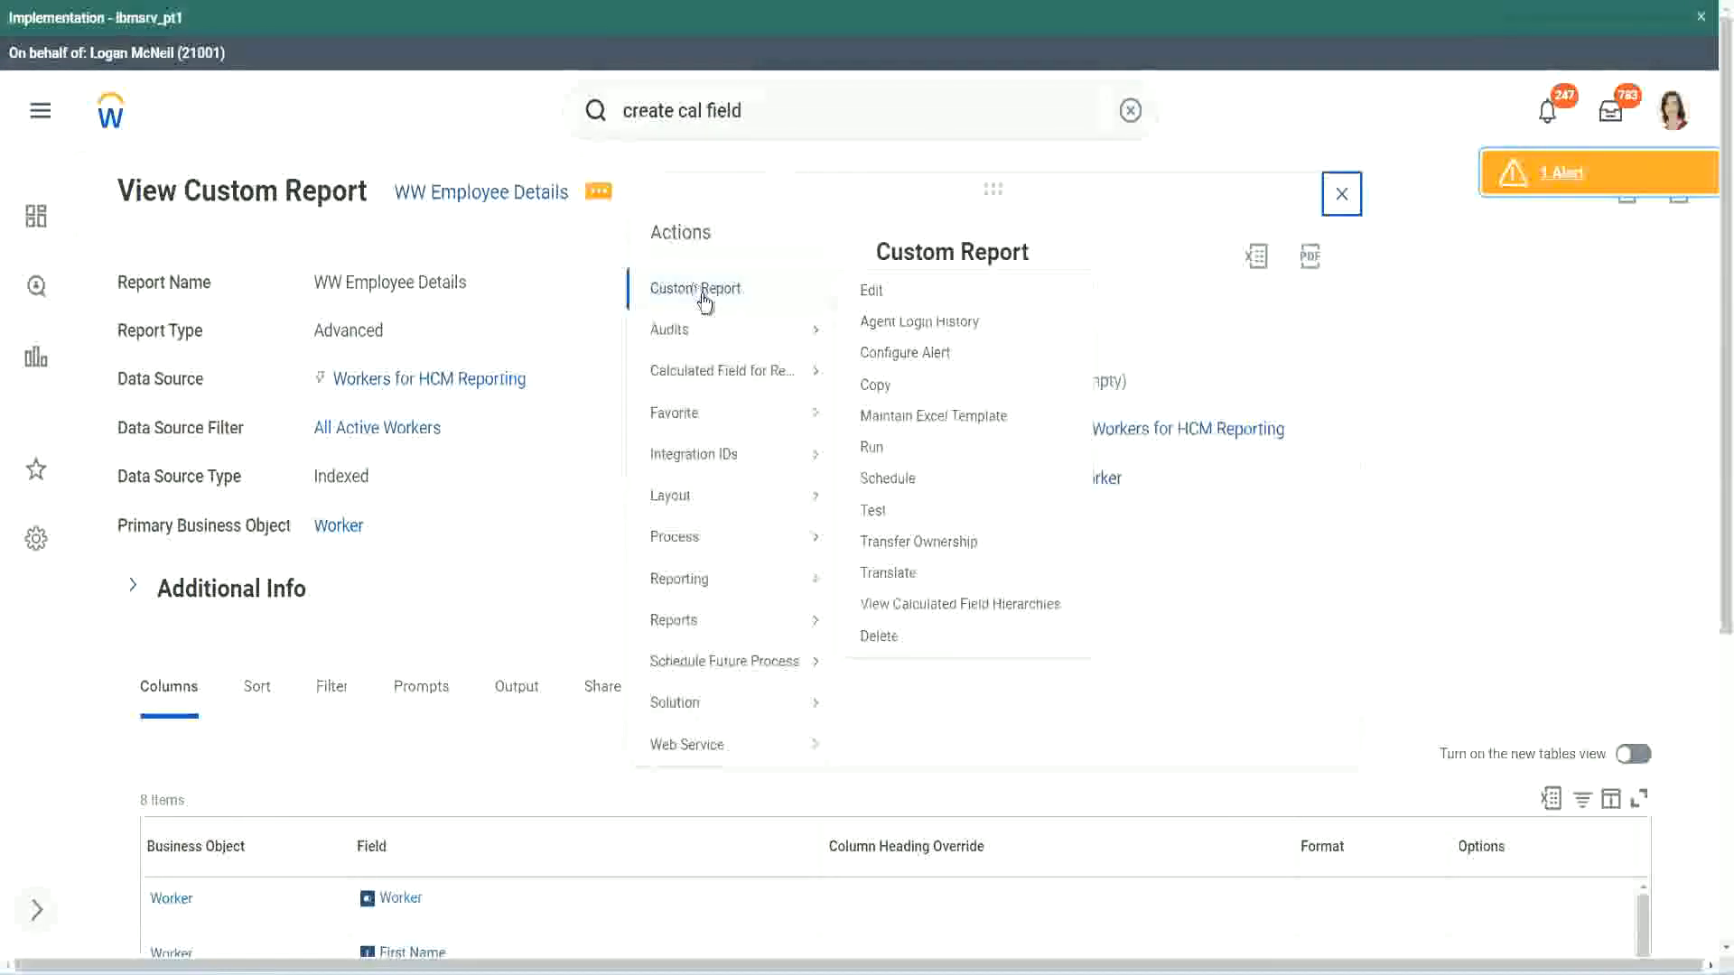
pyautogui.click(872, 292)
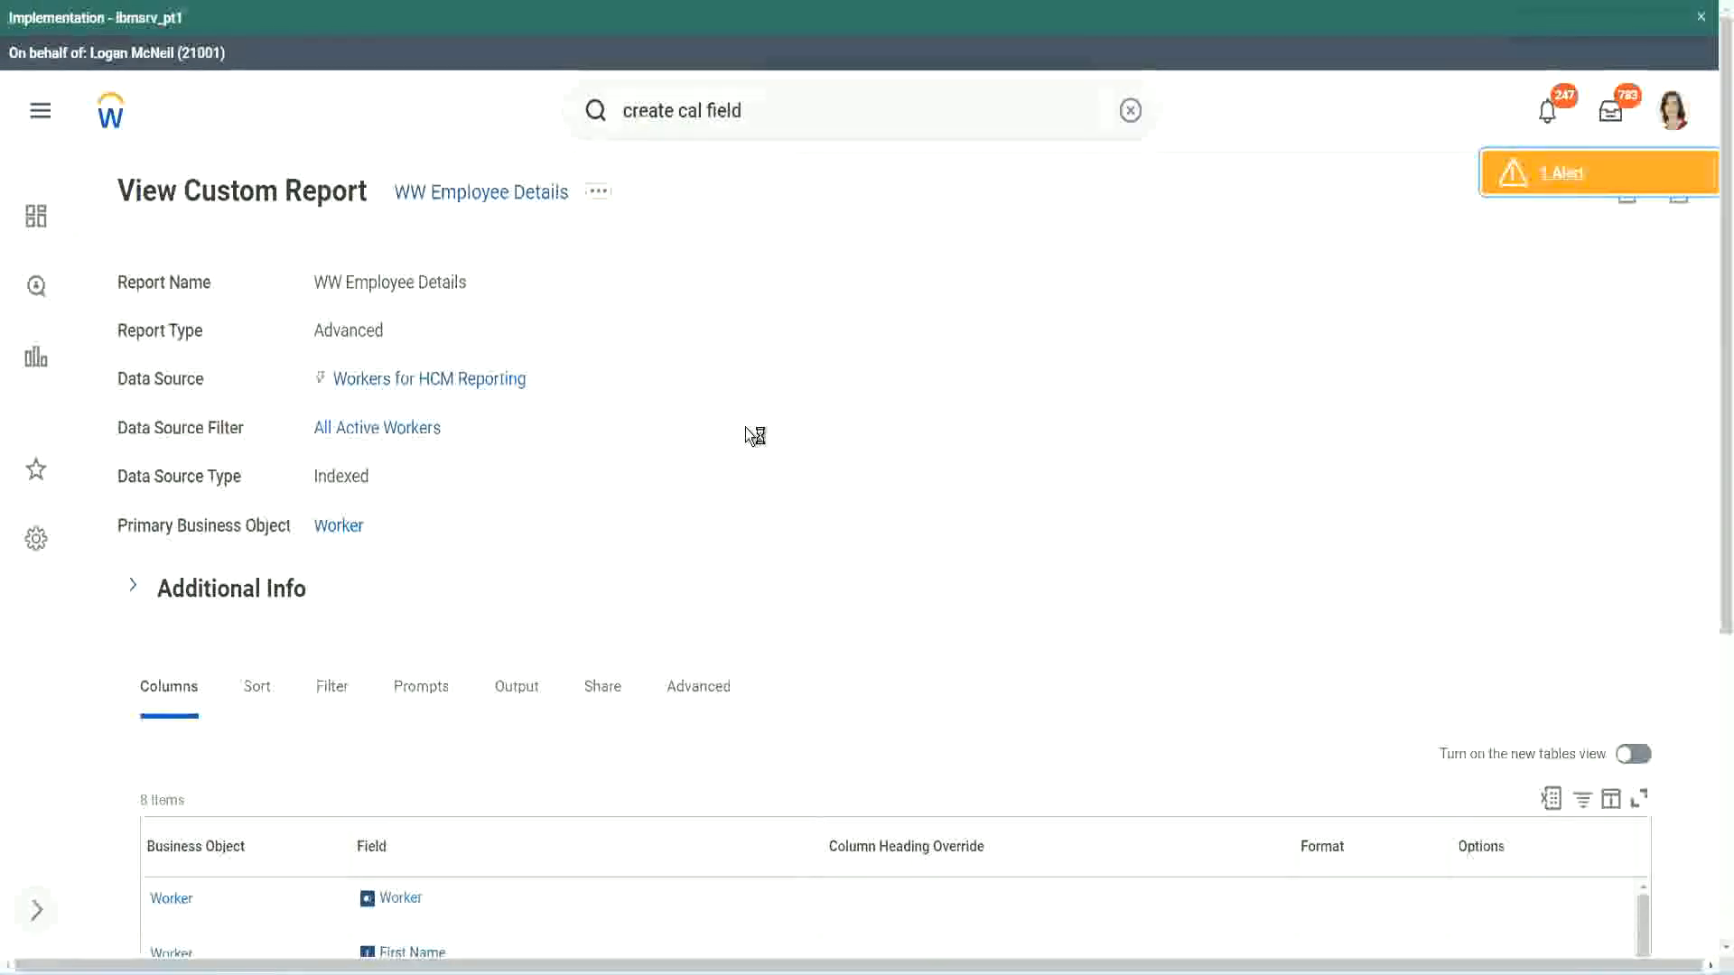
pyautogui.scroll(-1, 745, 426)
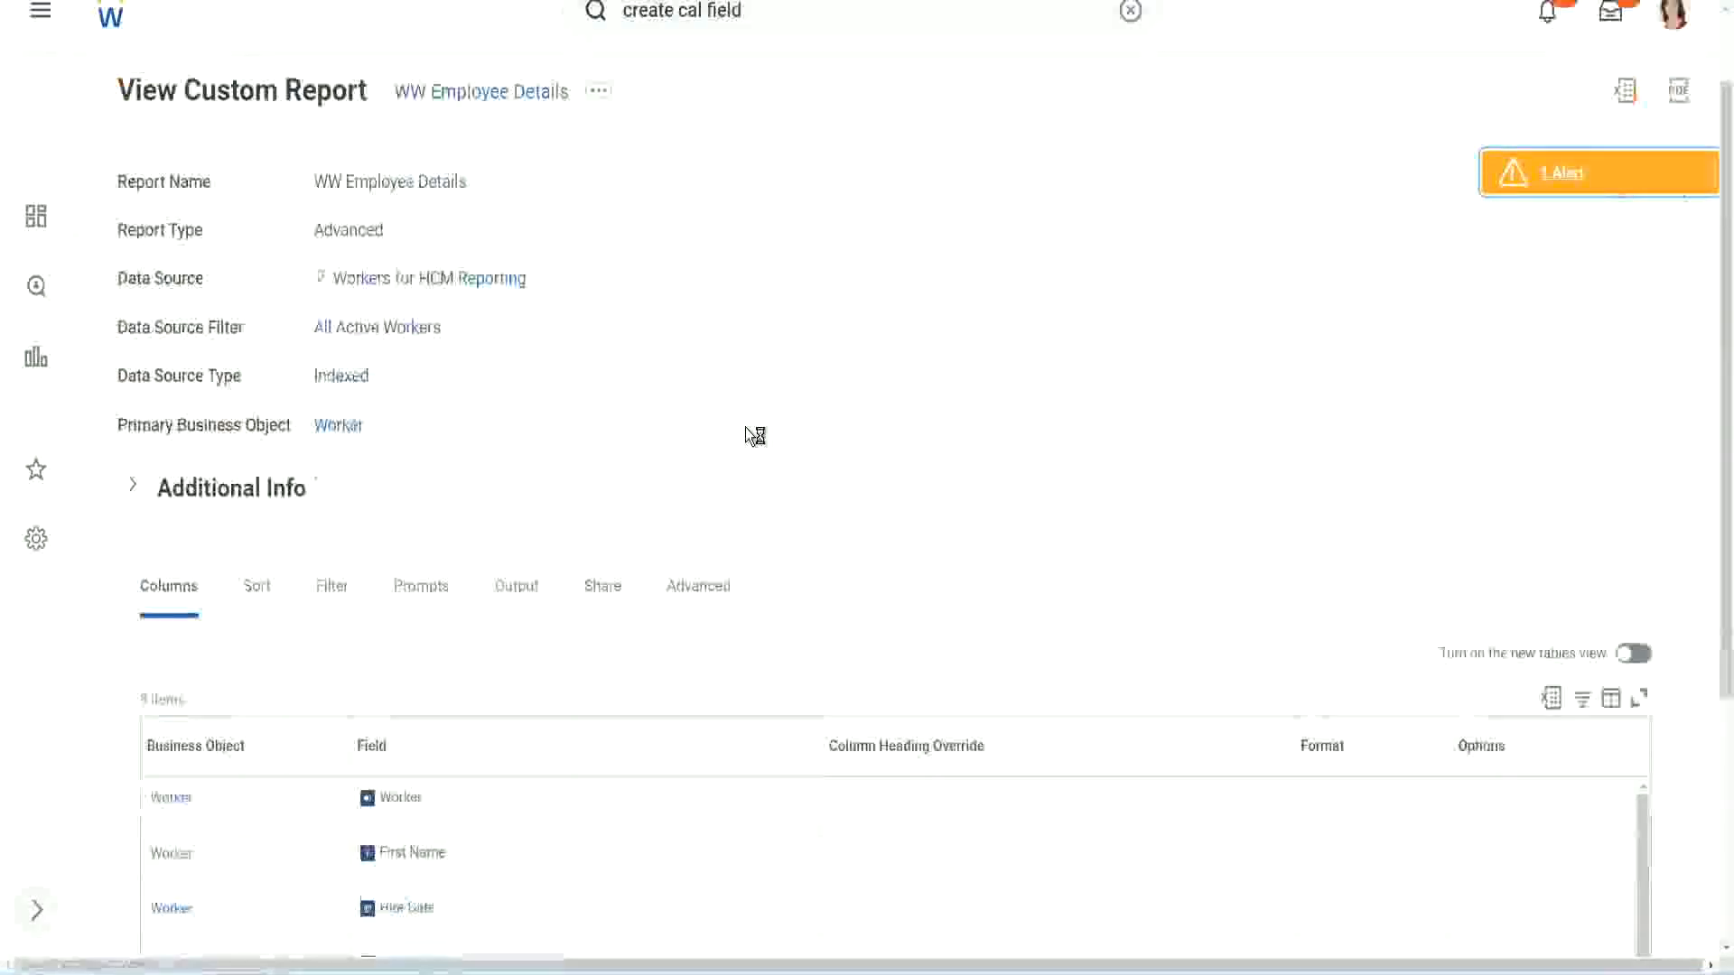
pyautogui.scroll(-4, 745, 426)
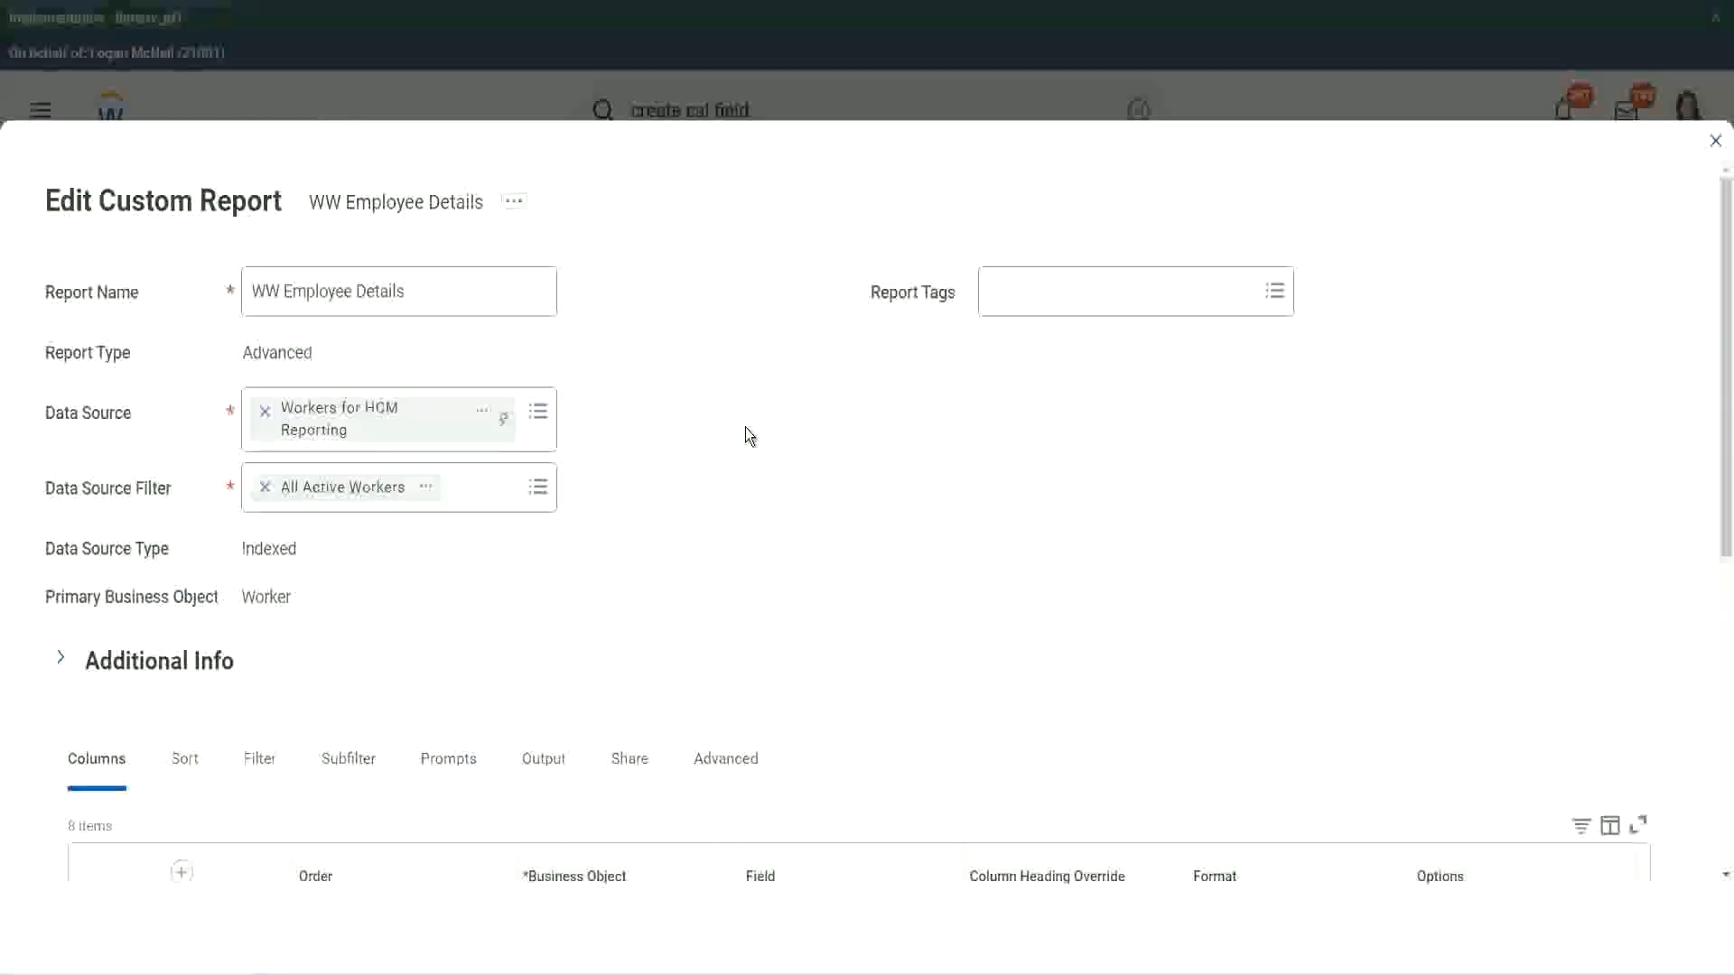
pyautogui.scroll(-8, 631, 750)
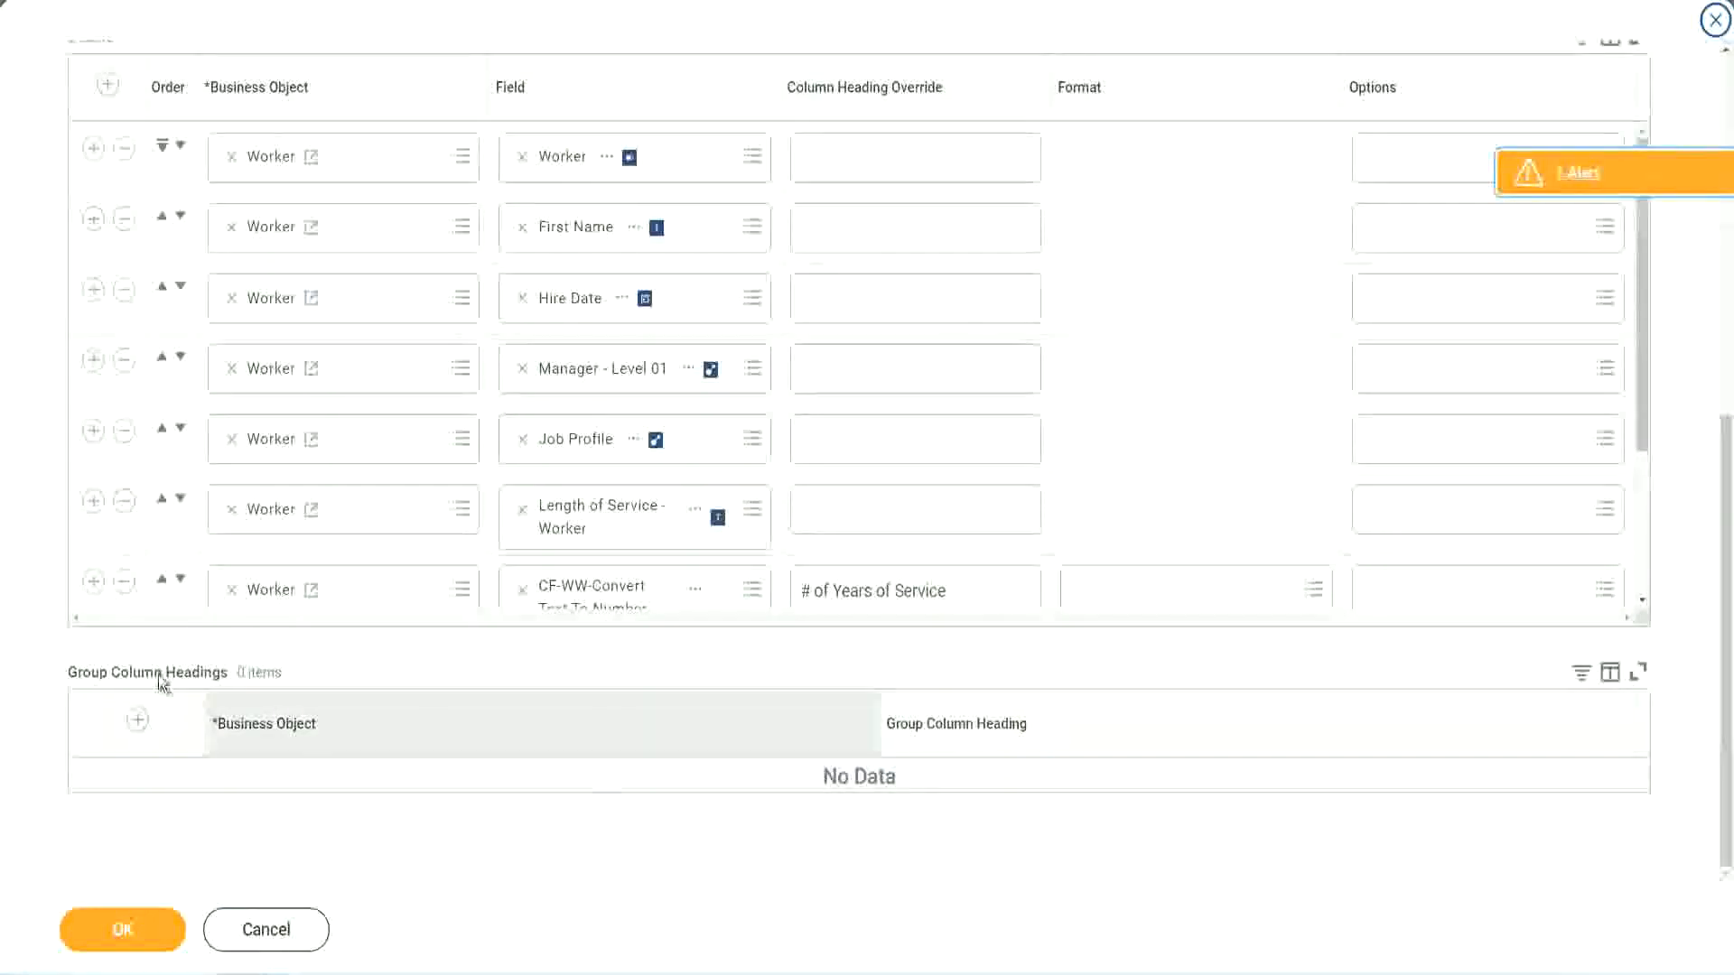
# - Add a Worker column row after the last column and paste the existing CF-WW-Eval Exp-Derive field's name into its field search
pyautogui.scroll(-3, 360, 437)
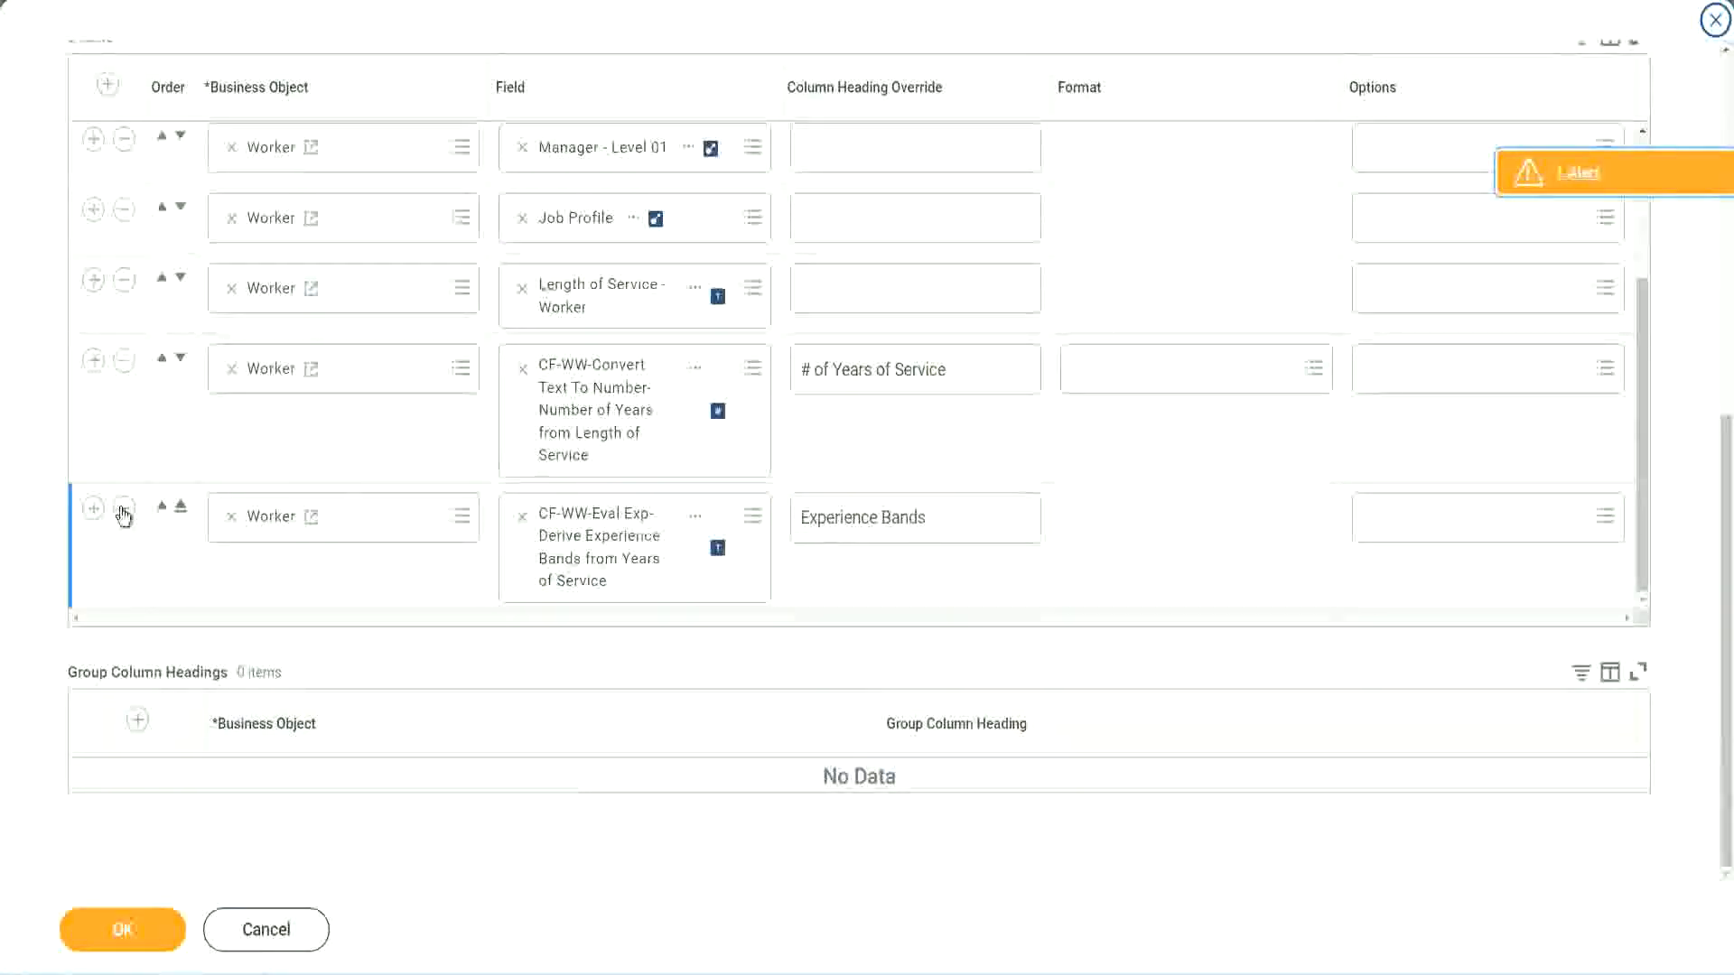
pyautogui.click(93, 508)
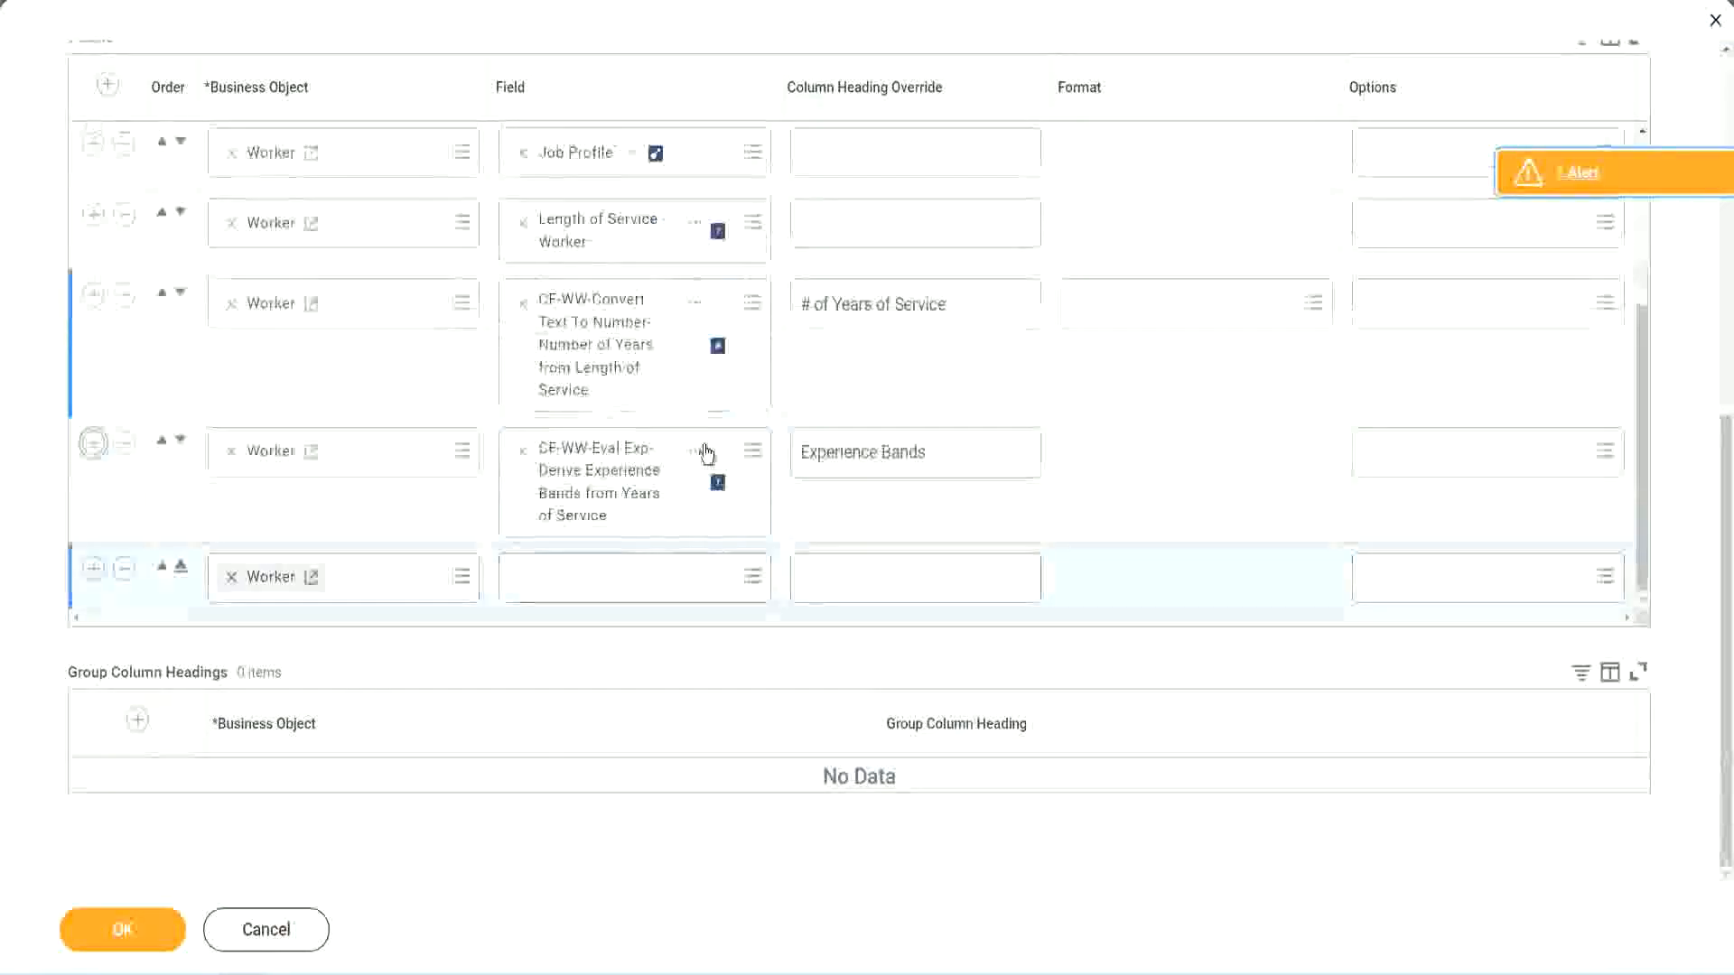
pyautogui.rightClick(603, 488)
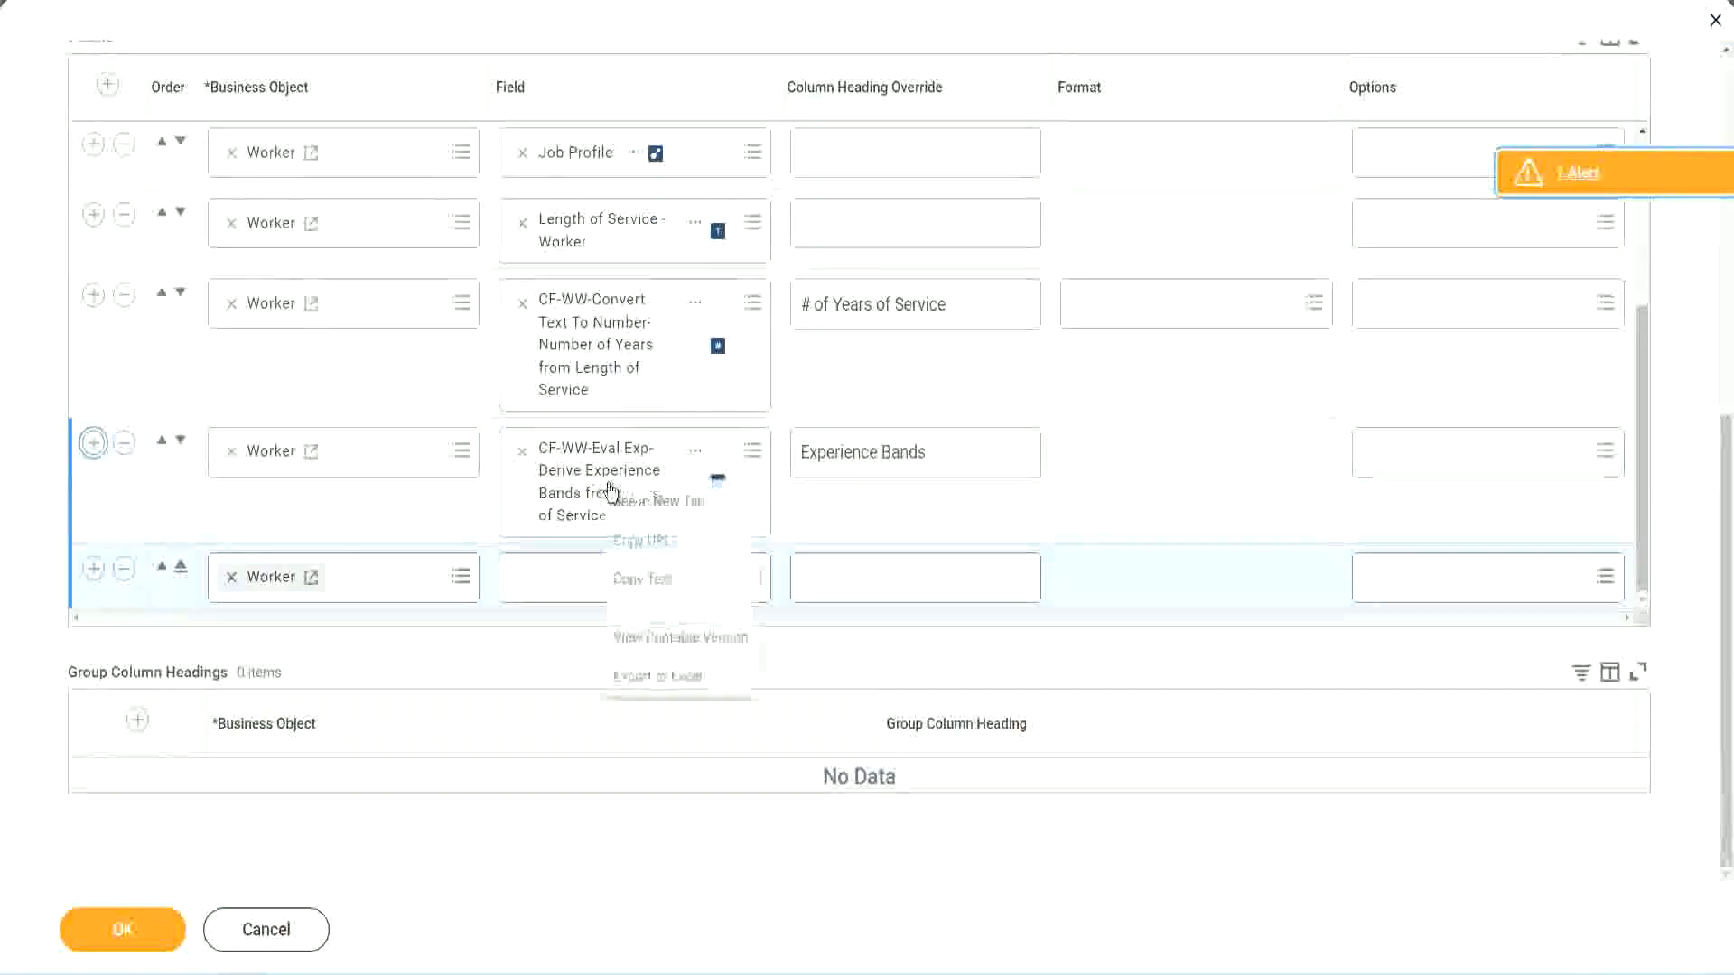
pyautogui.click(654, 582)
pyautogui.click(544, 587)
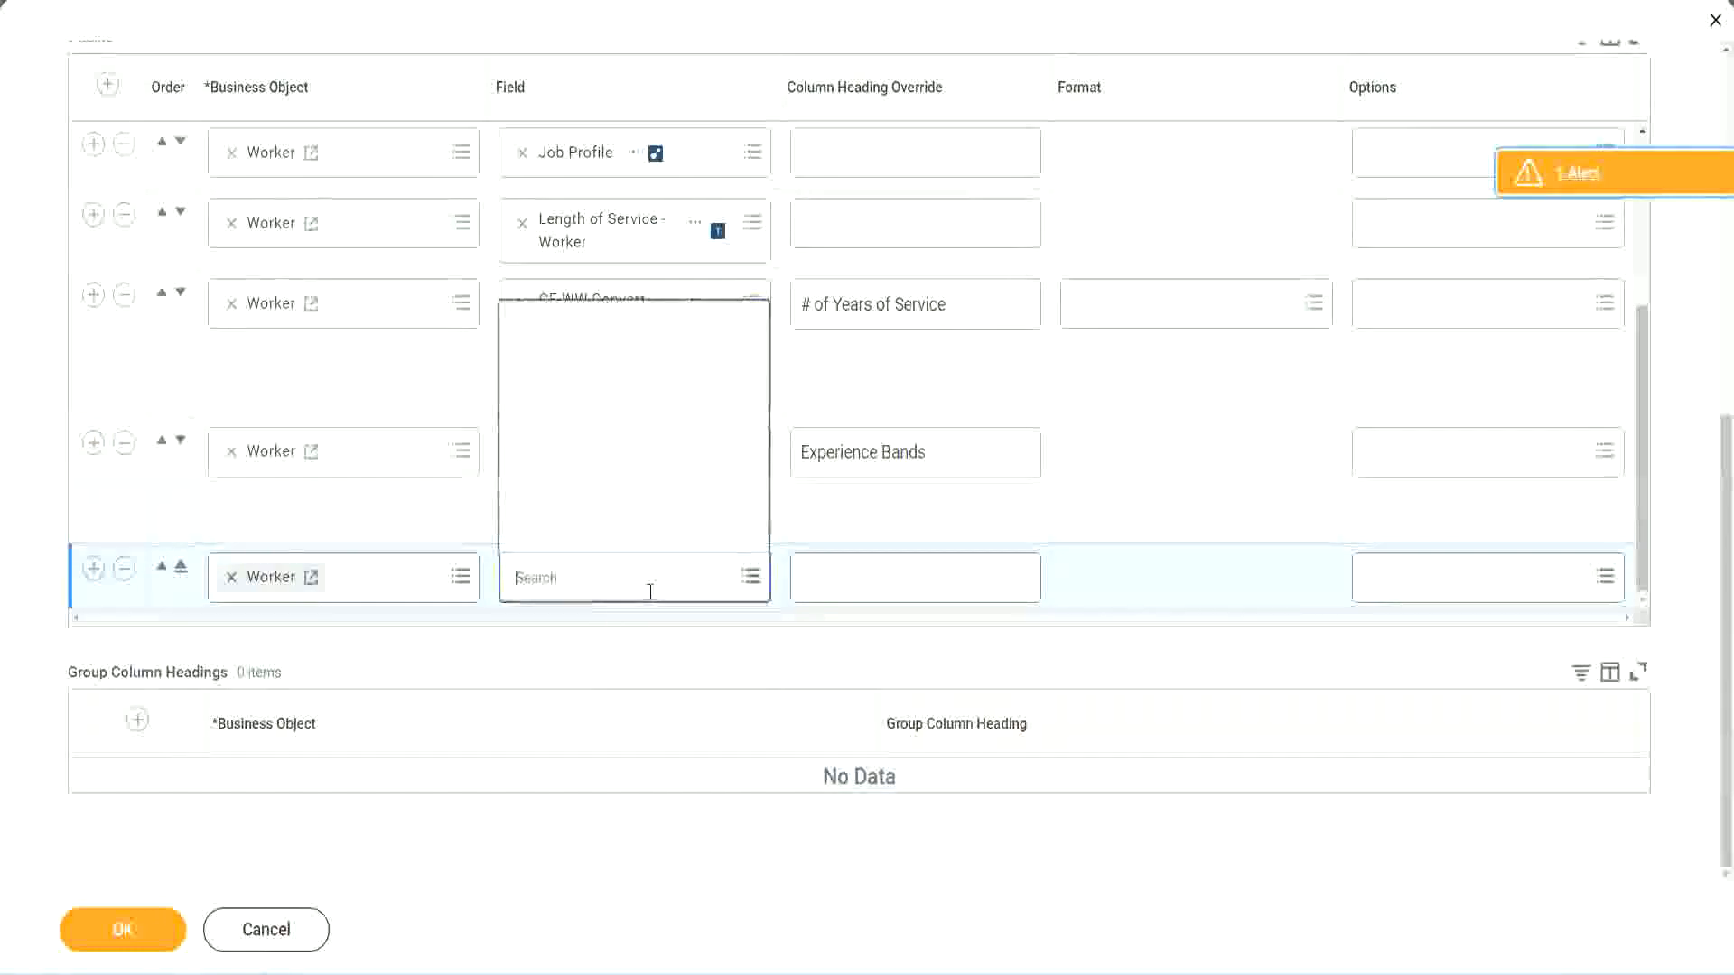
pyautogui.hotkey('ctrl', 'v')
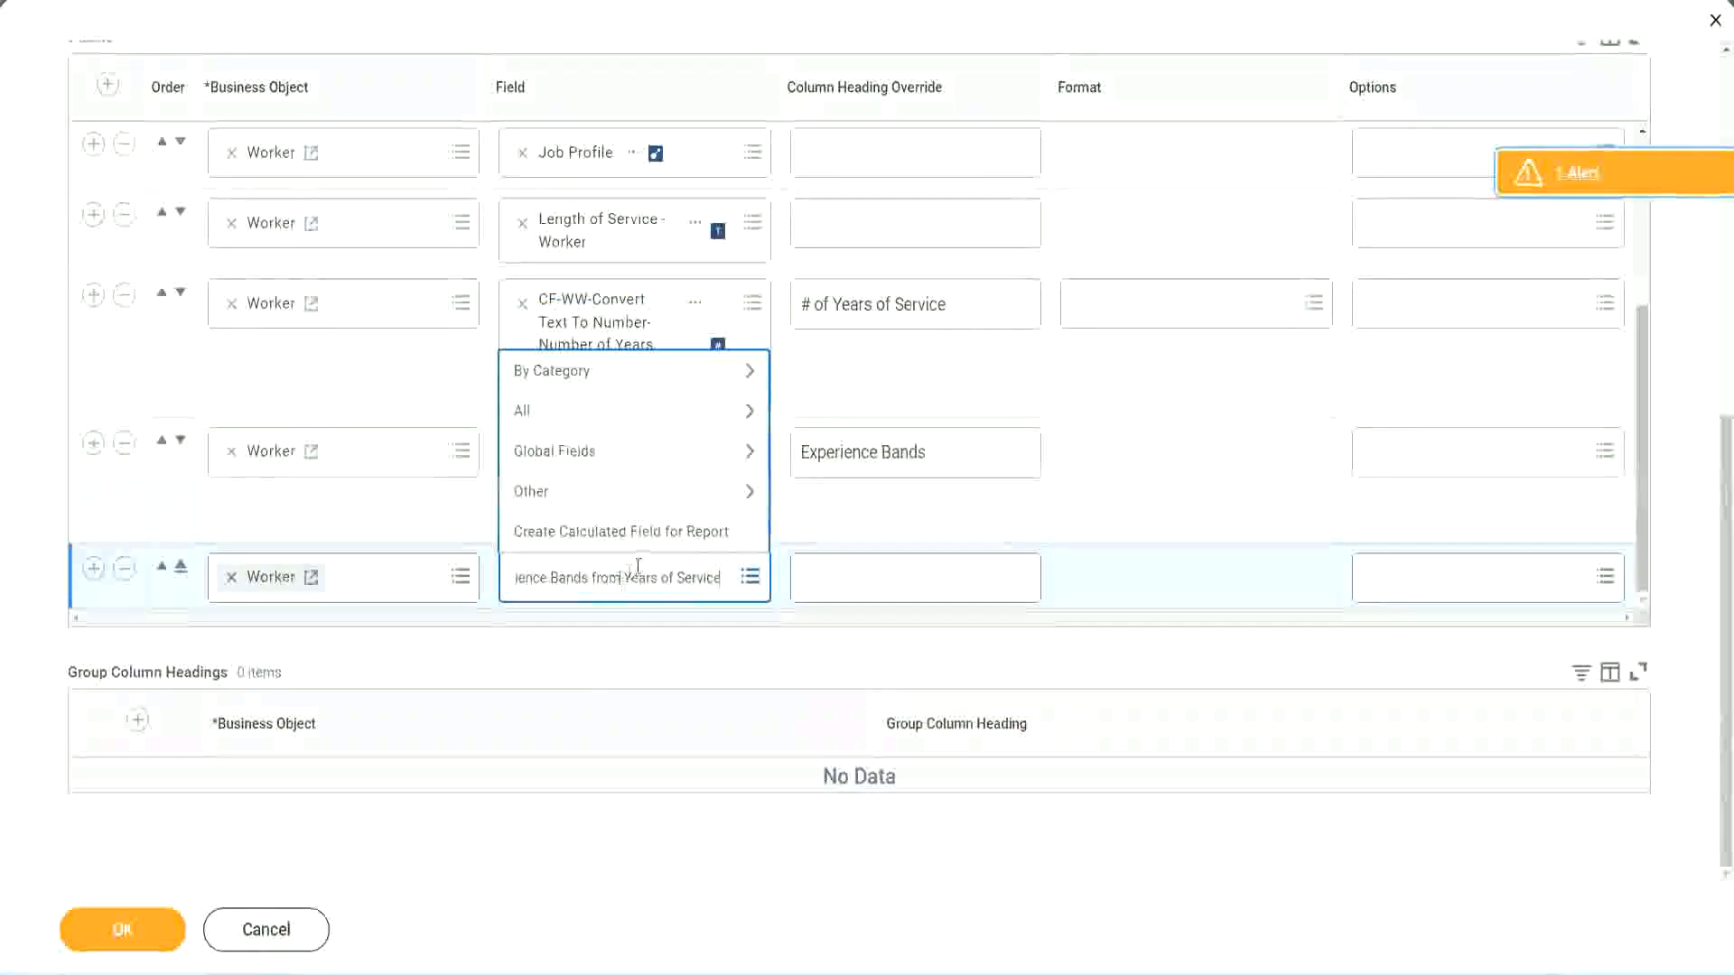
# - Change the search text to CF-WW-Eval Exp Band and select CF-WW-Eval Exp Band-Determine Experience Bands from Years of Service as the field
pyautogui.hotkey('ctrl', 'a')
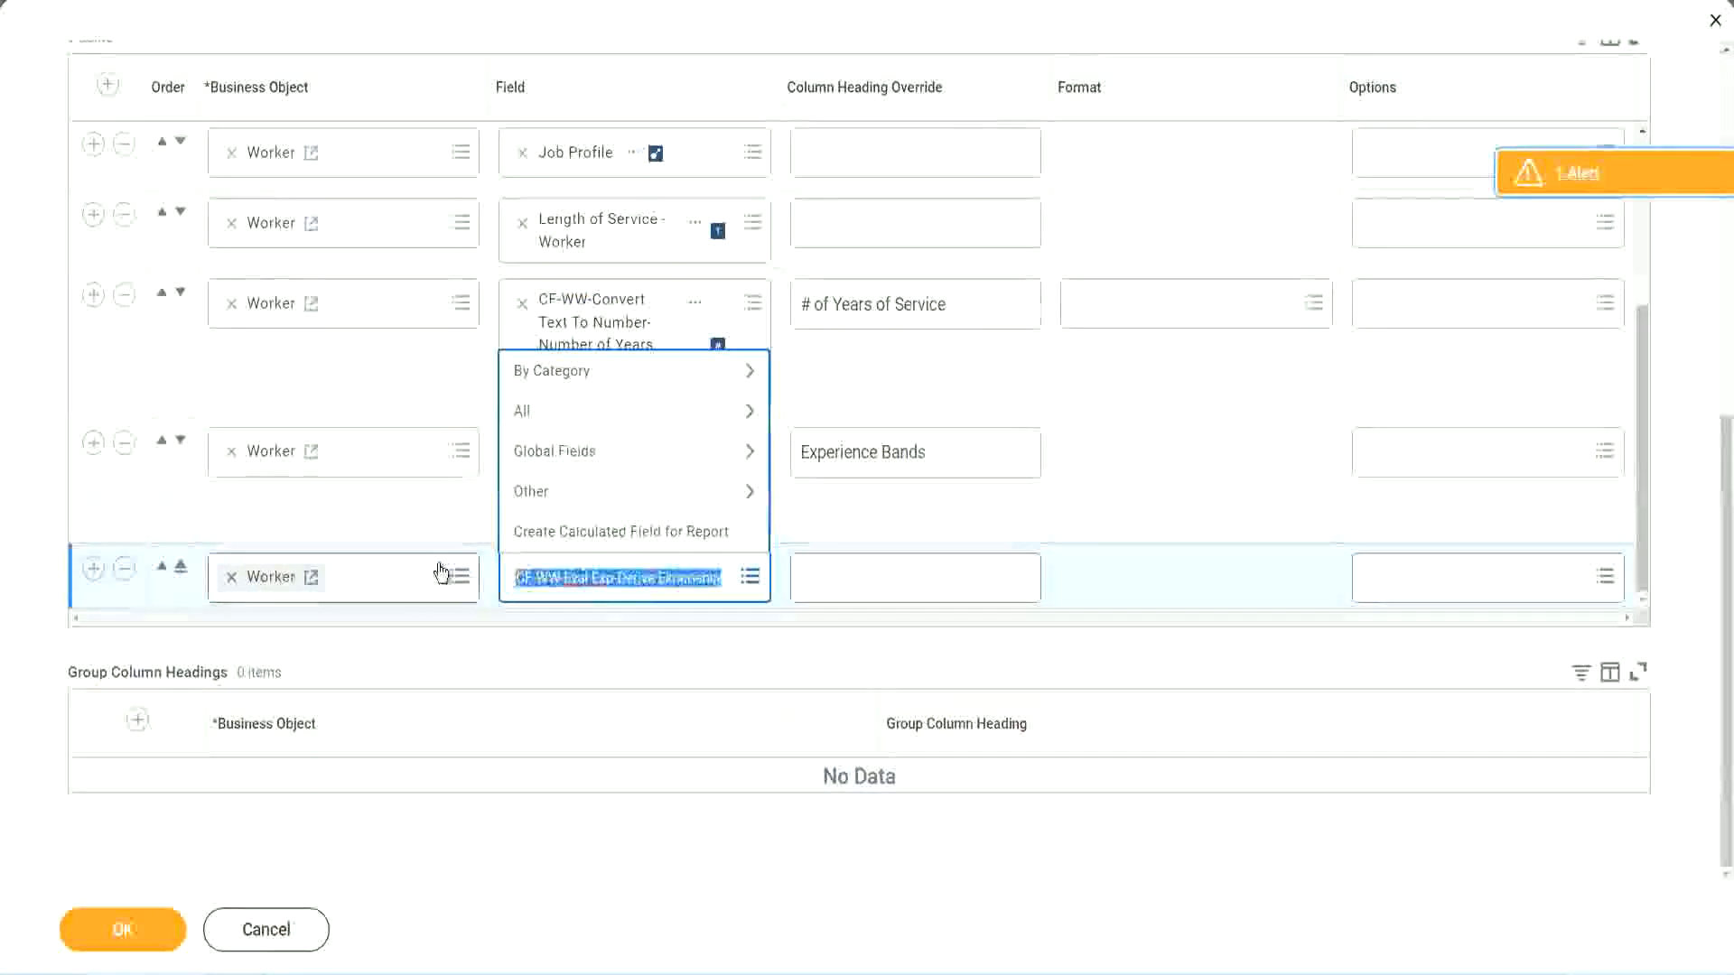
pyautogui.click(648, 593)
pyautogui.press('BackSpace')
pyautogui.write('Band')
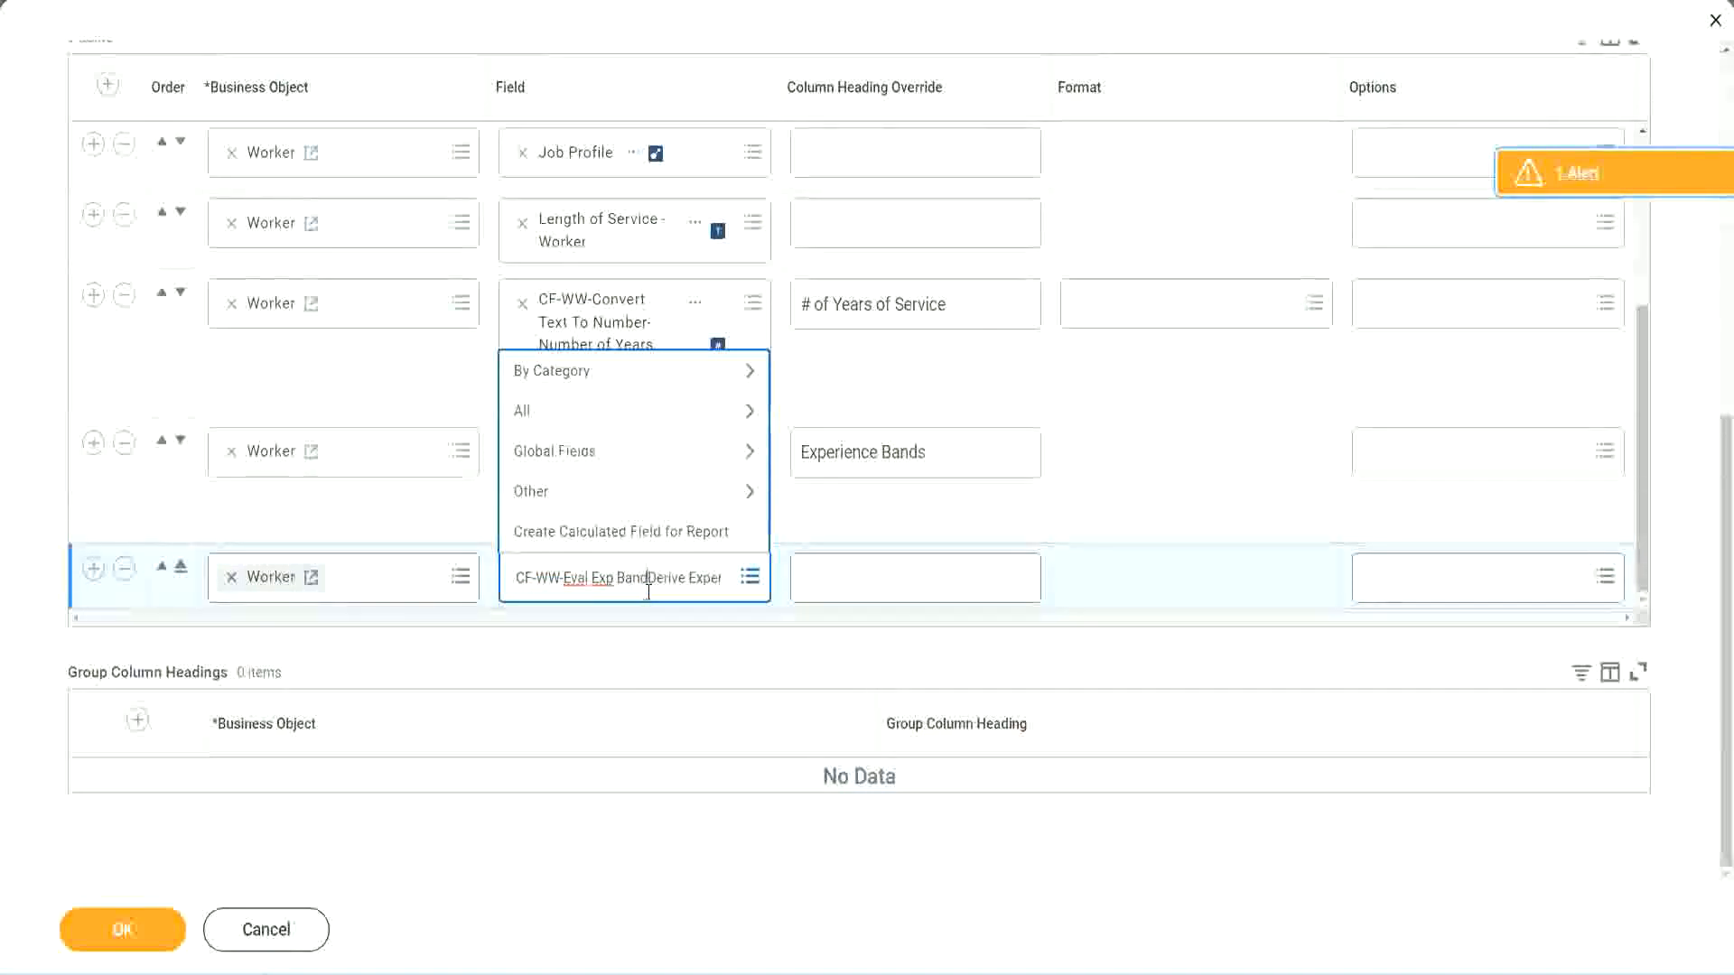
pyautogui.press('Delete')
pyautogui.press('Delete')
pyautogui.press('Delete')
pyautogui.press('Delete')
pyautogui.press('Delete')
pyautogui.press('Delete')
pyautogui.press('Delete')
pyautogui.press('Delete')
pyautogui.press('Delete')
pyautogui.press('Delete')
pyautogui.press('Delete')
pyautogui.press('Delete')
pyautogui.press('Delete')
pyautogui.press('Delete')
pyautogui.press('Delete')
pyautogui.press('Delete')
pyautogui.press('Delete')
pyautogui.press('Delete')
pyautogui.press('Delete')
pyautogui.press('Delete')
pyautogui.press('Return')
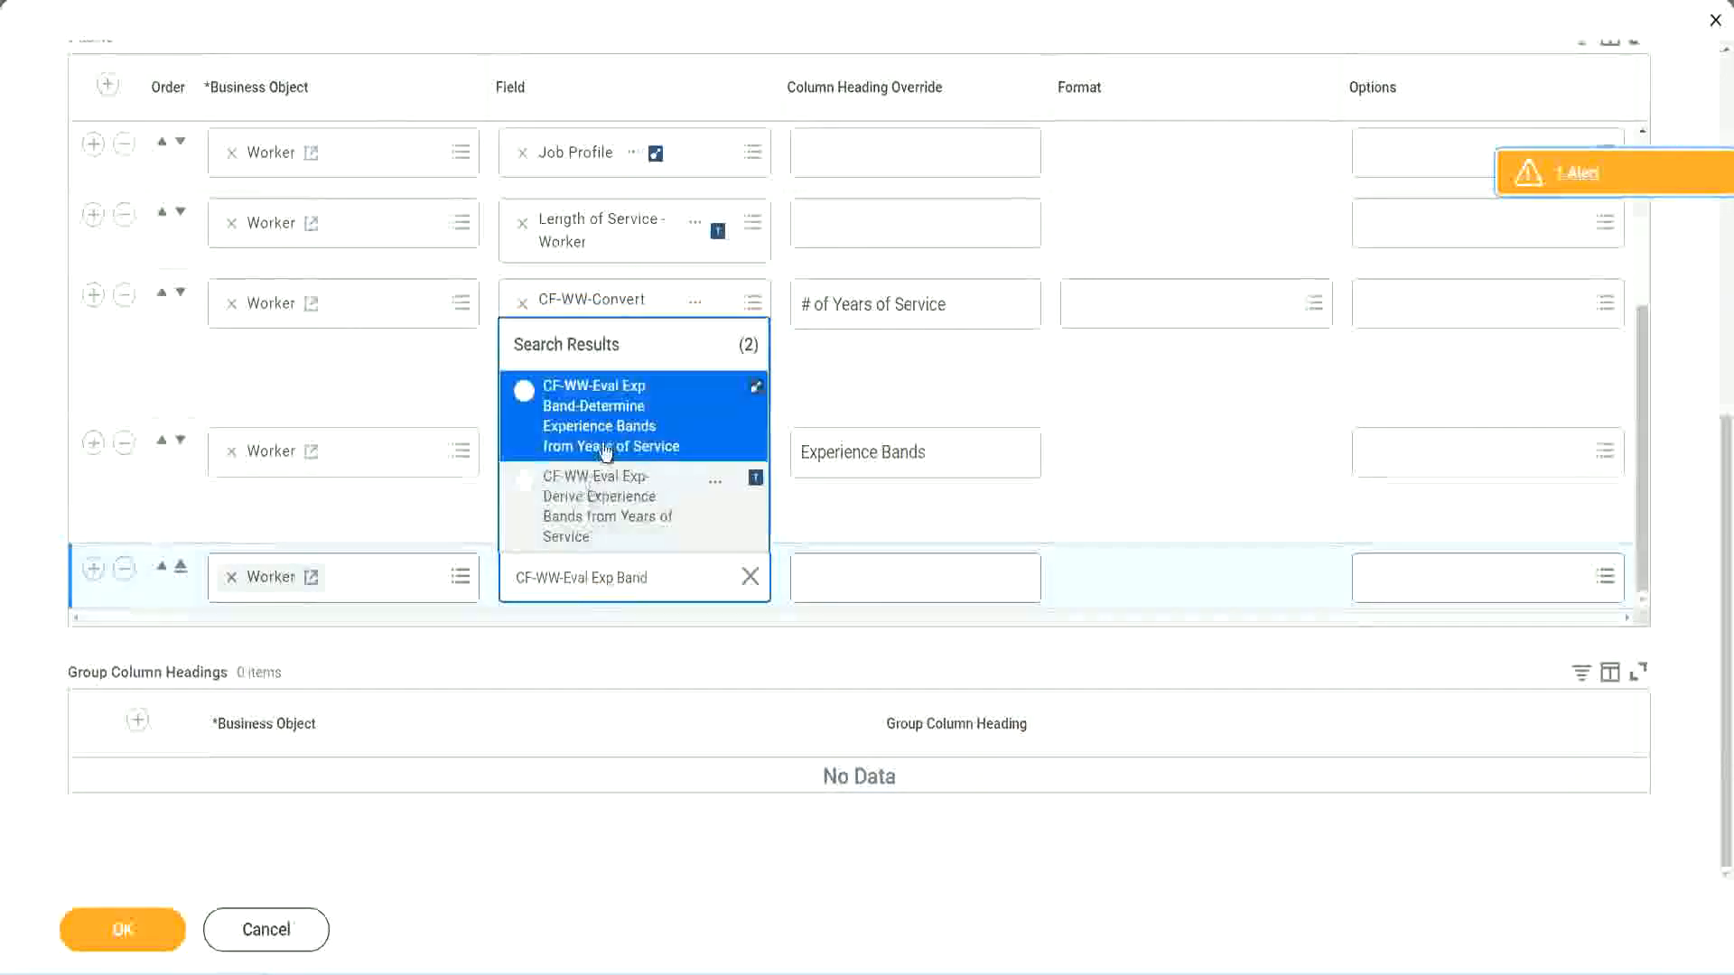
pyautogui.click(632, 429)
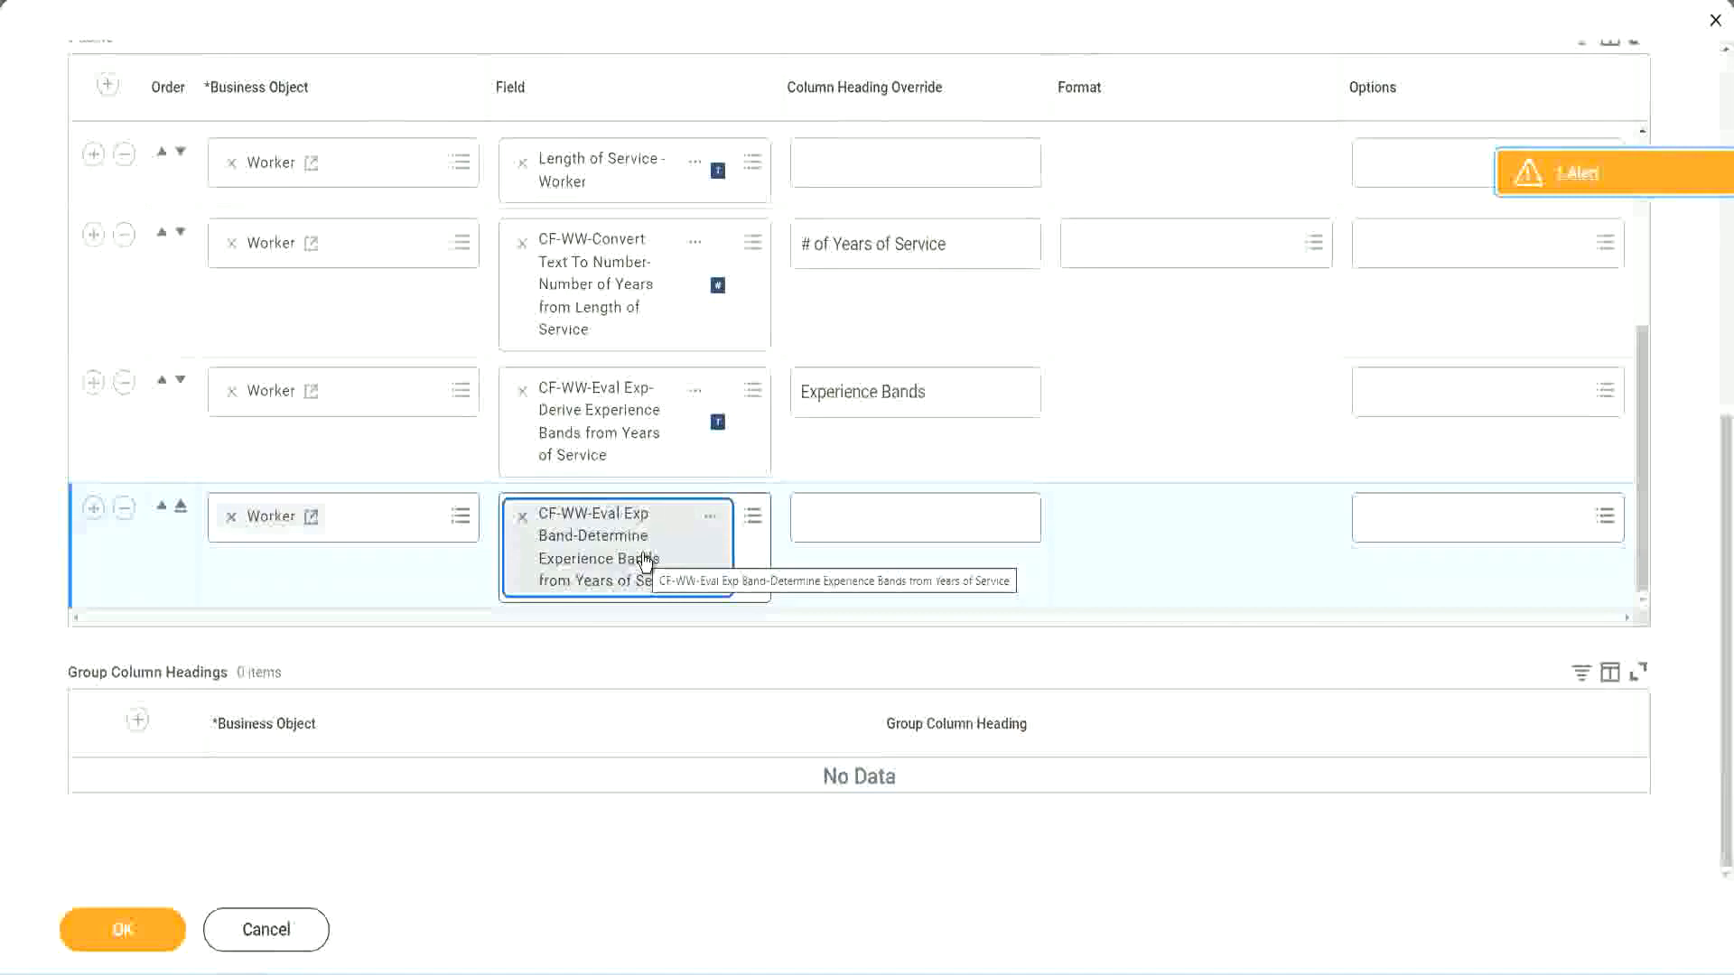
# - Set the new column's heading override to Experience Bands (Eval Exp Bands) and save the report definition
pyautogui.click(954, 393)
pyautogui.hotkey('ctrl', 'c')
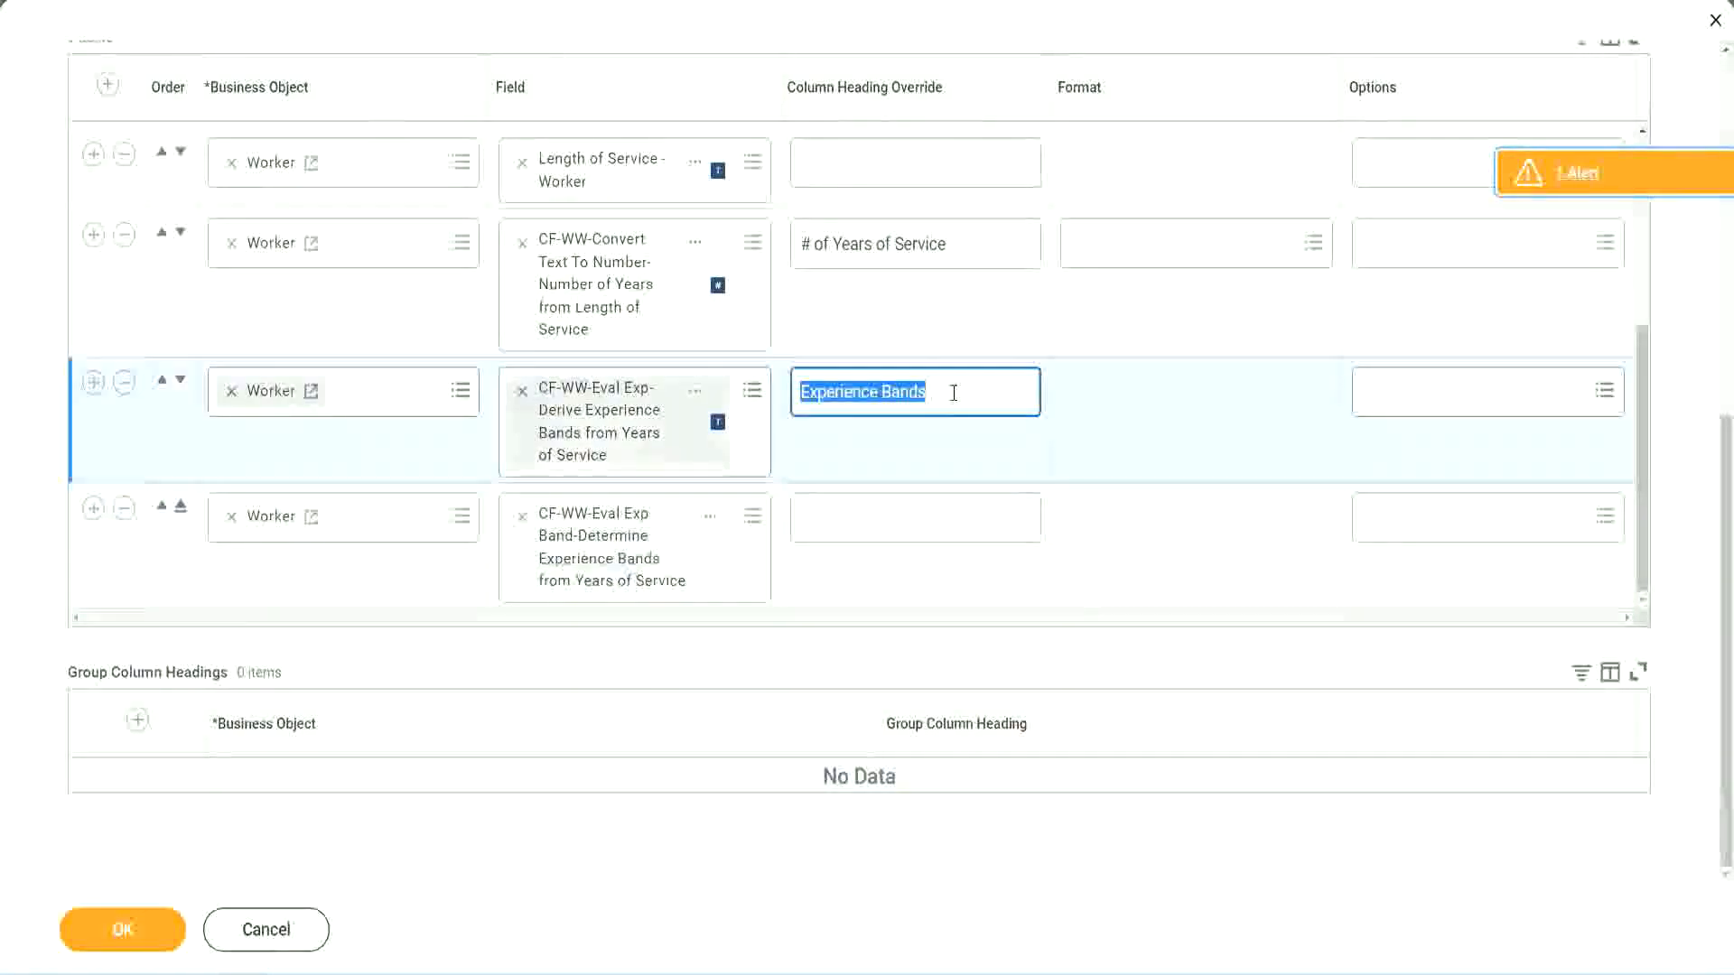
pyautogui.click(842, 516)
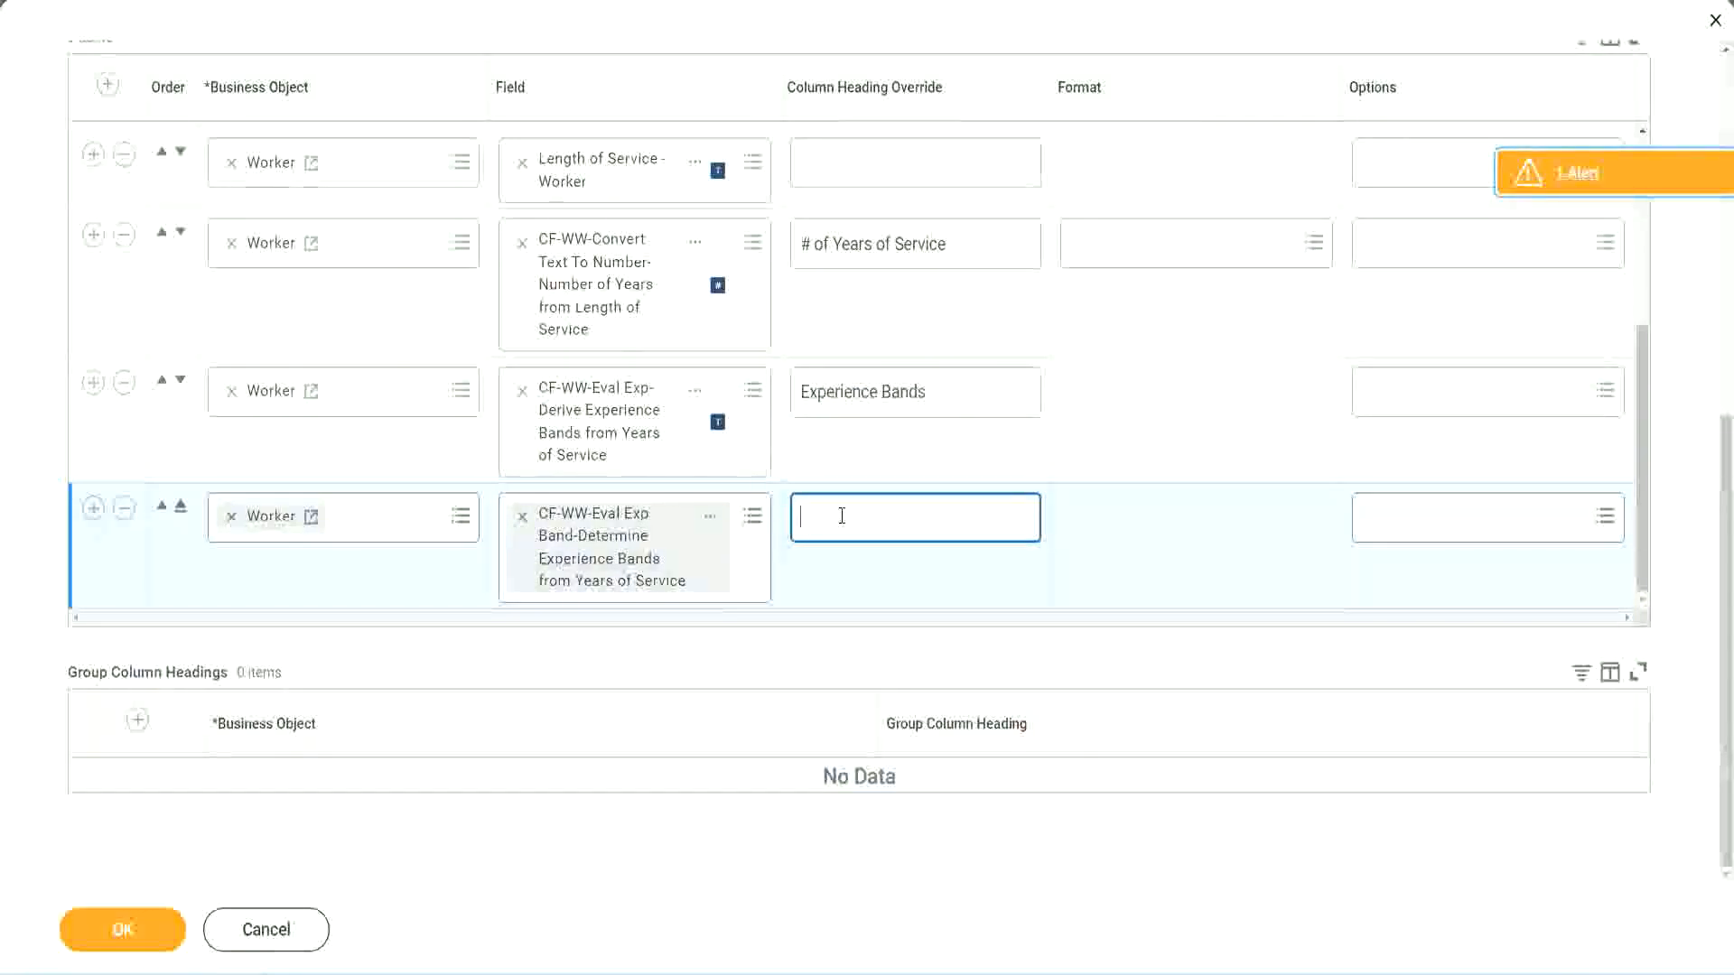
pyautogui.hotkey('ctrl', 'v')
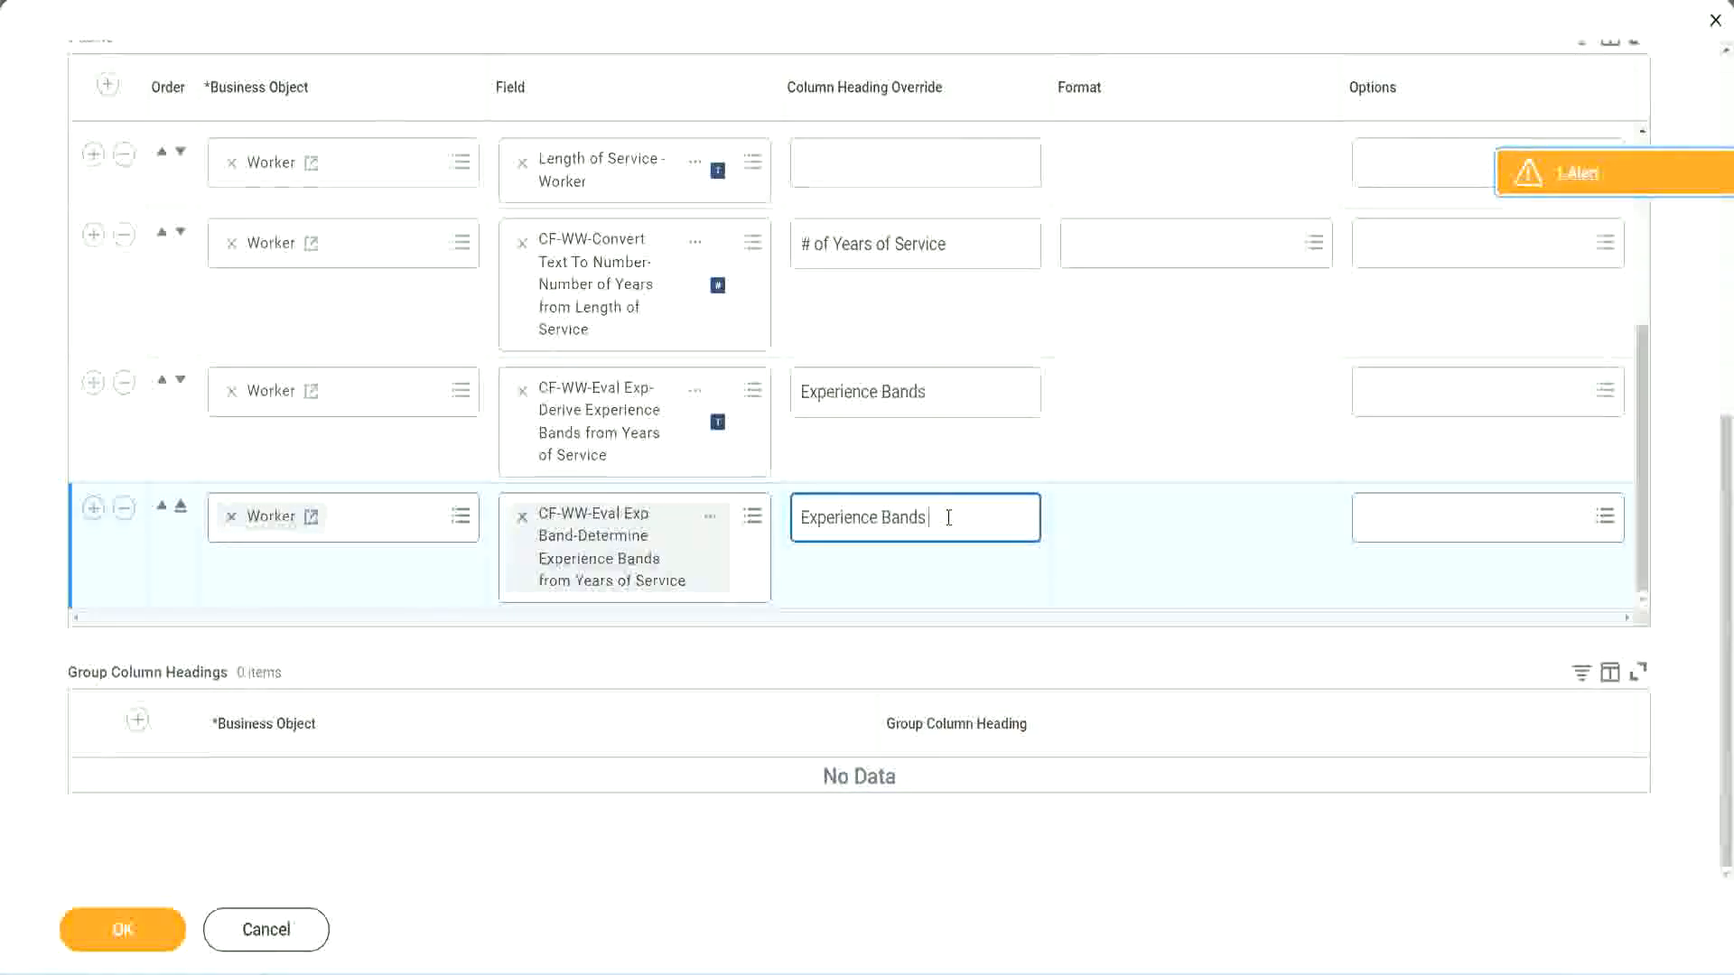
pyautogui.write('(')
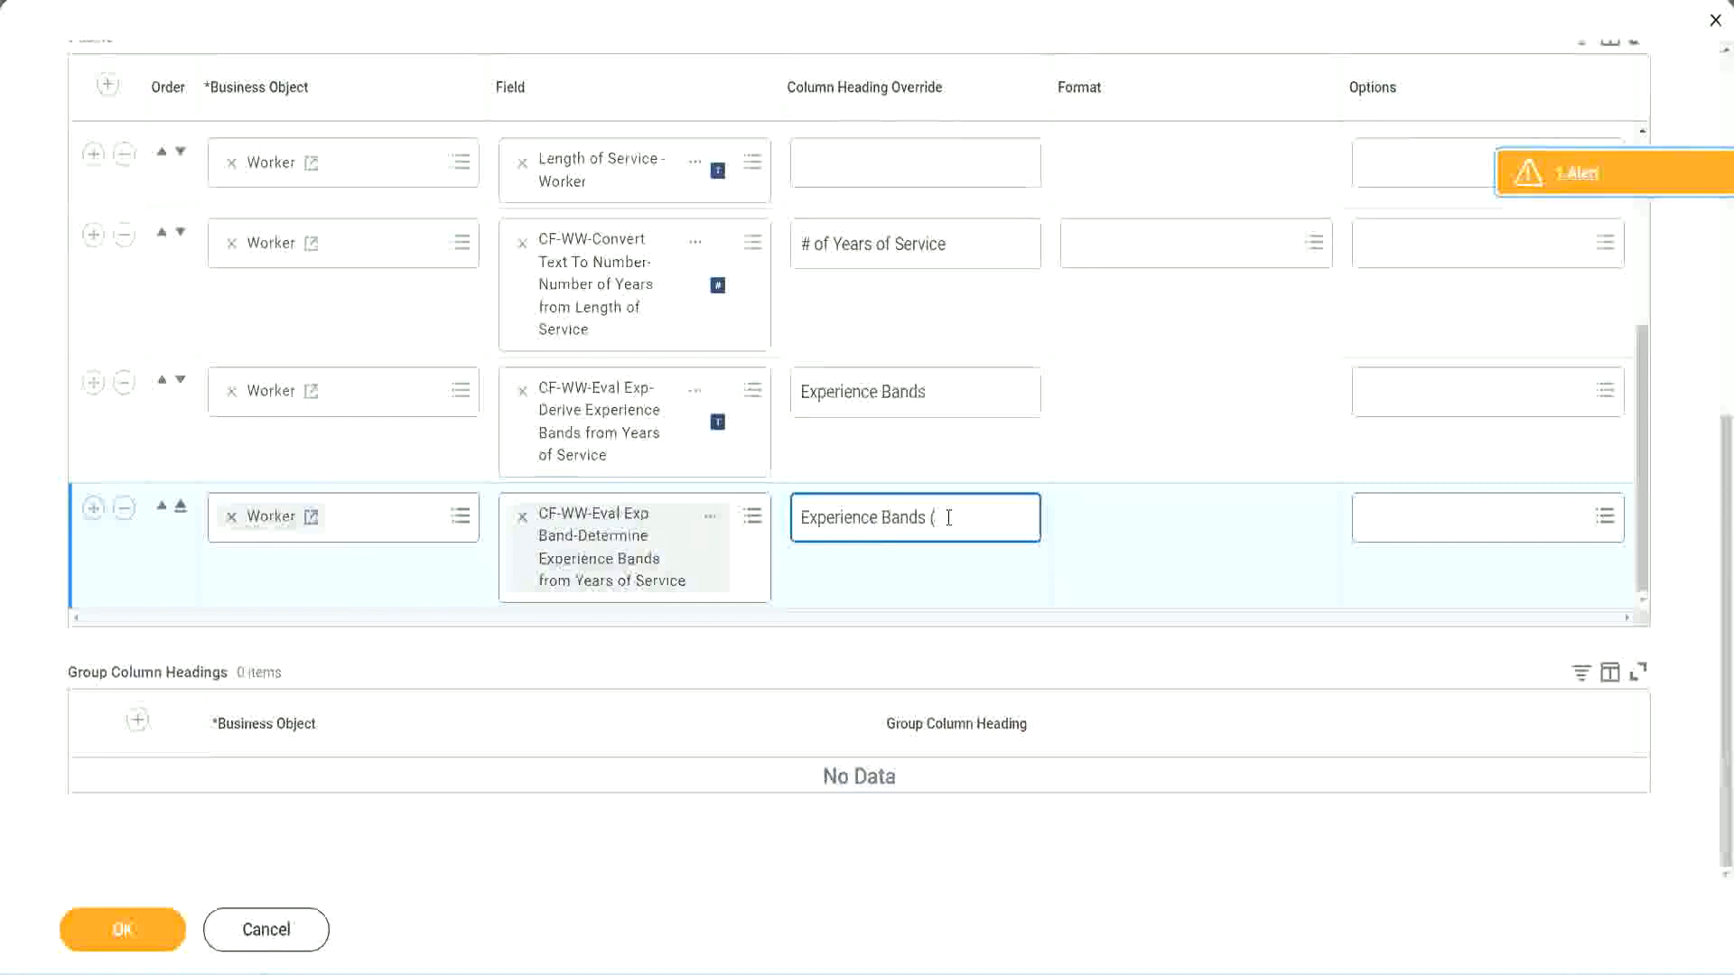
pyautogui.write('Eval E')
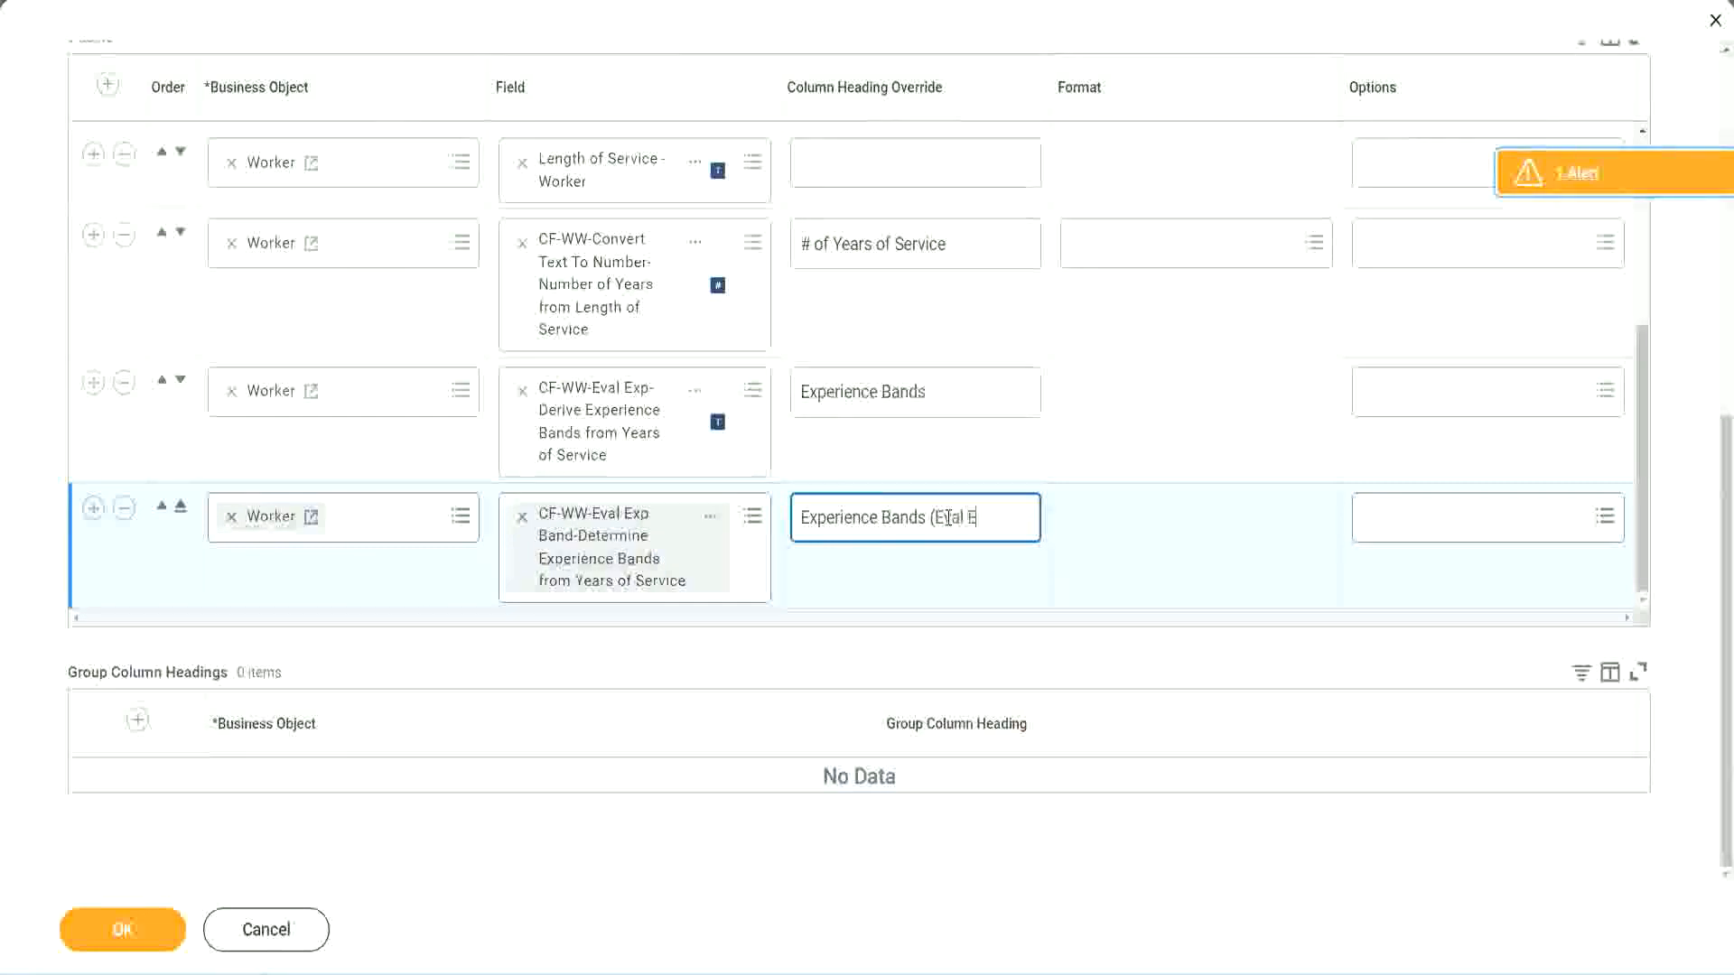
pyautogui.write('xp Bands)')
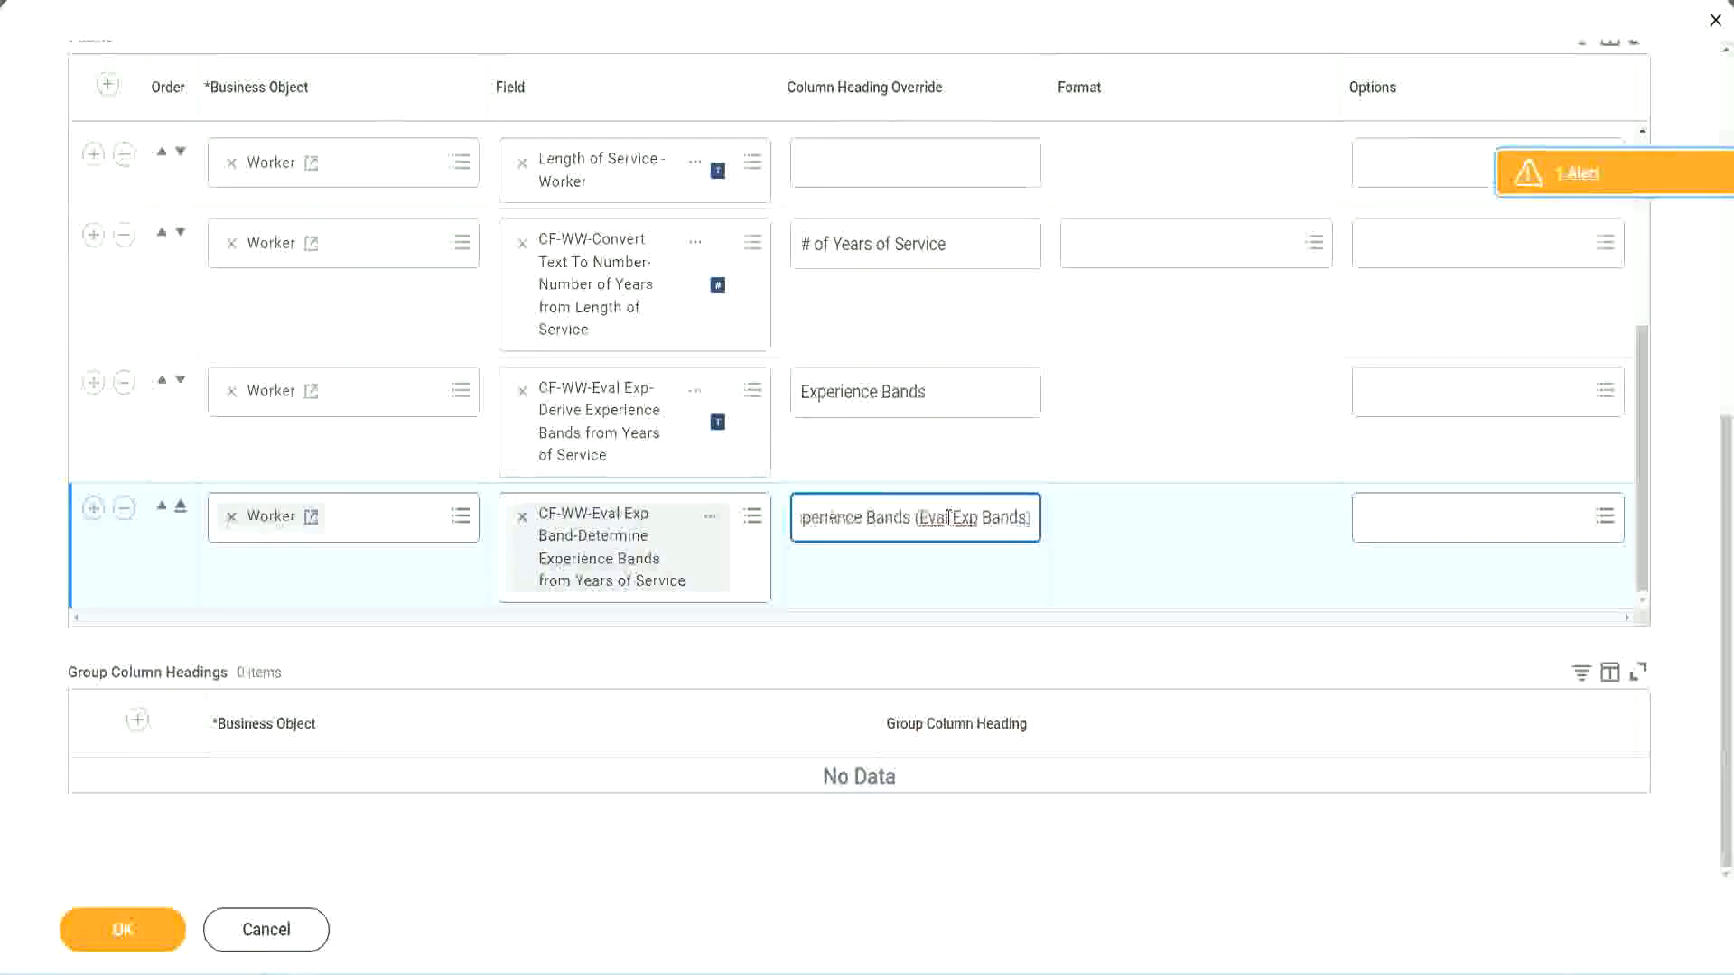
pyautogui.doubleClick(966, 517)
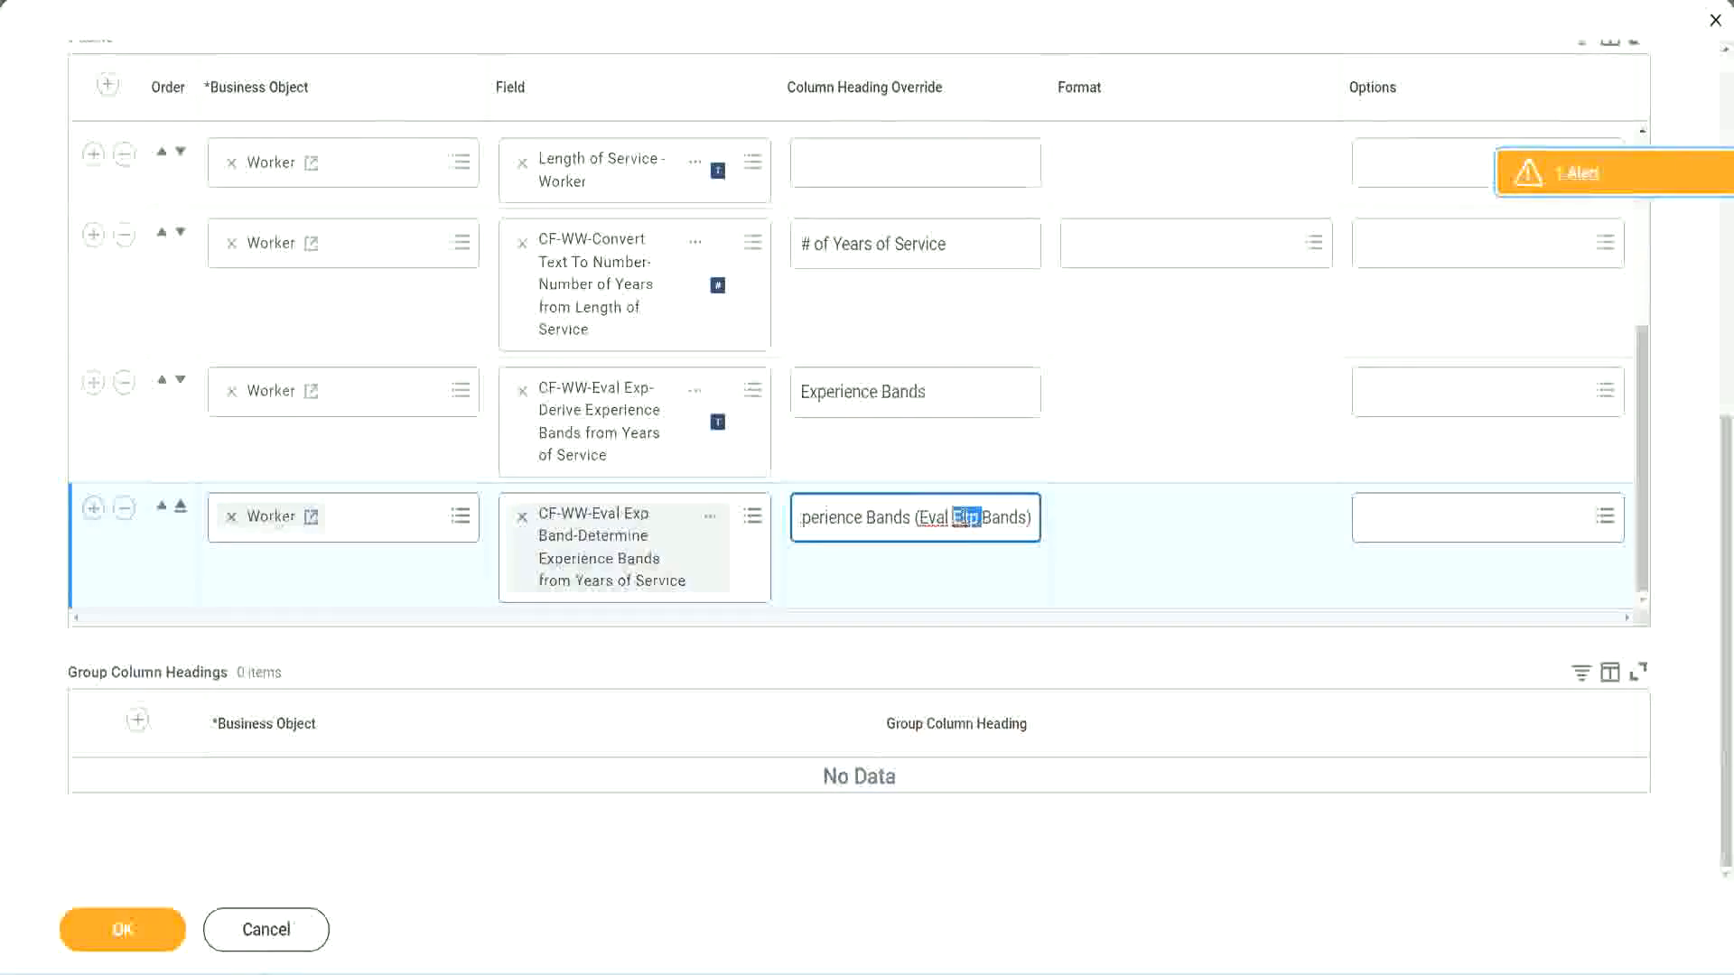
pyautogui.click(998, 510)
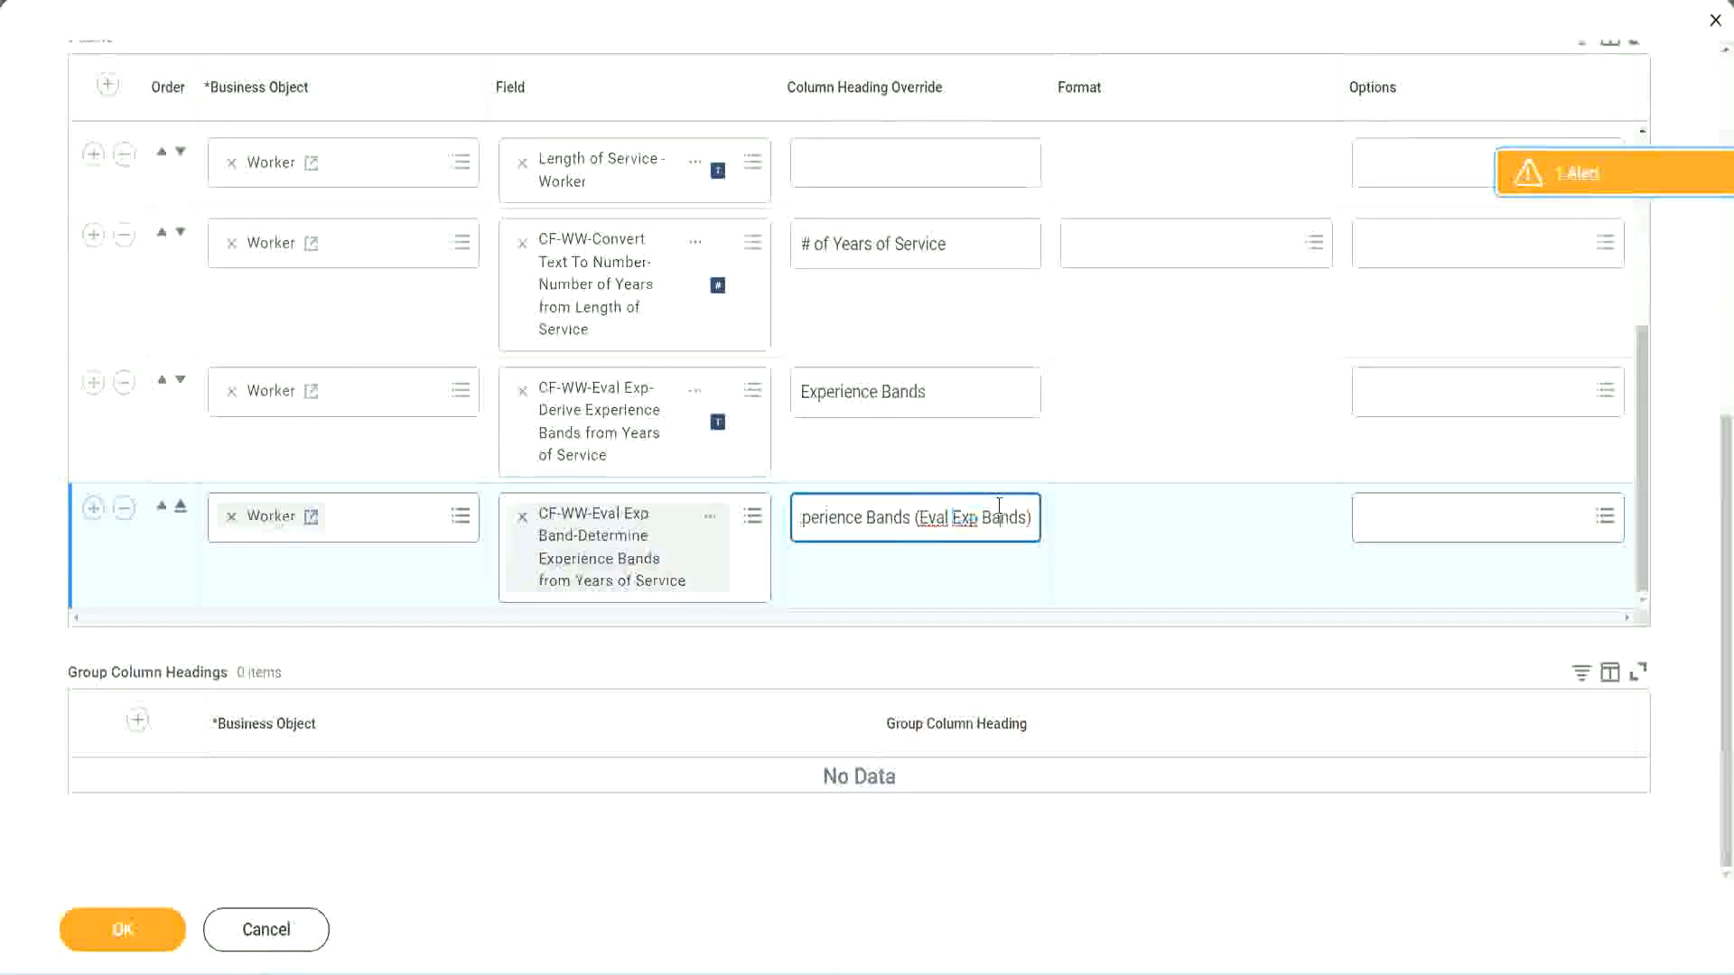
pyautogui.click(134, 935)
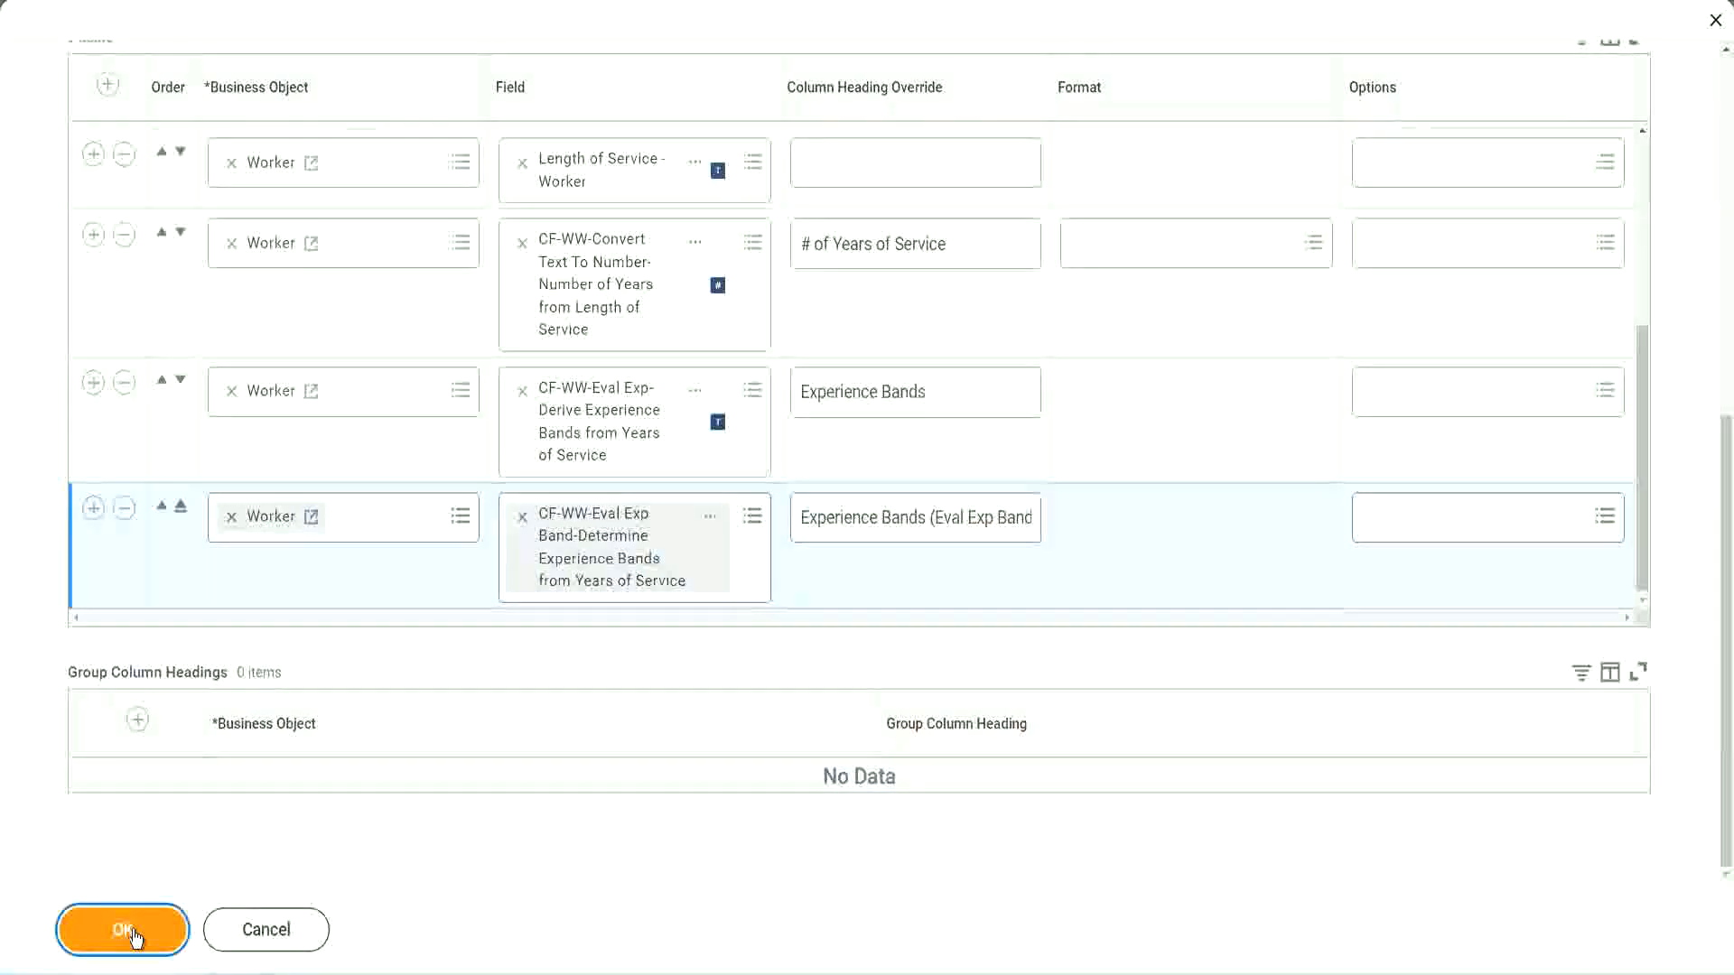